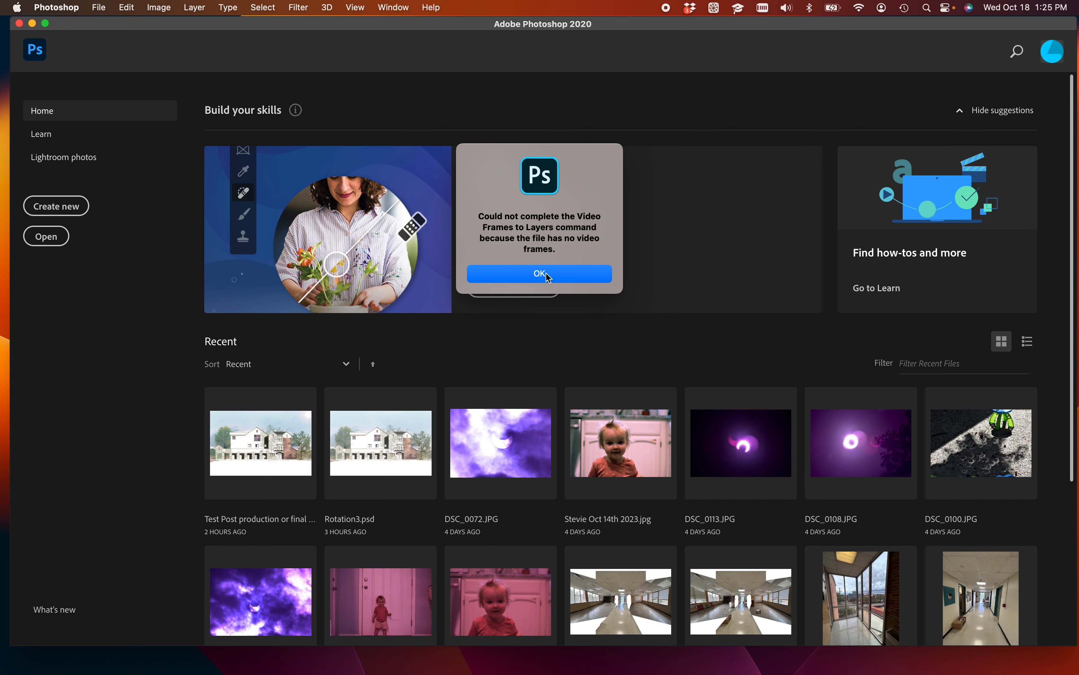
- Dismiss the import error, switch from Photoshop to HandBrake and remove the failed job from its queue
click(575, 279)
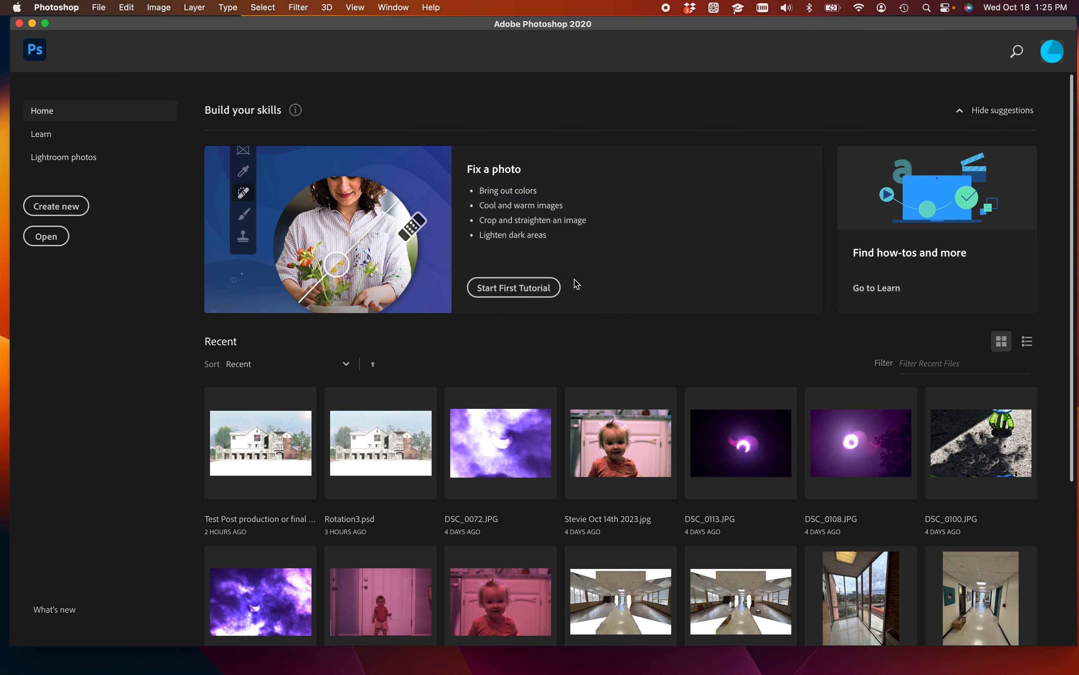
click(32, 24)
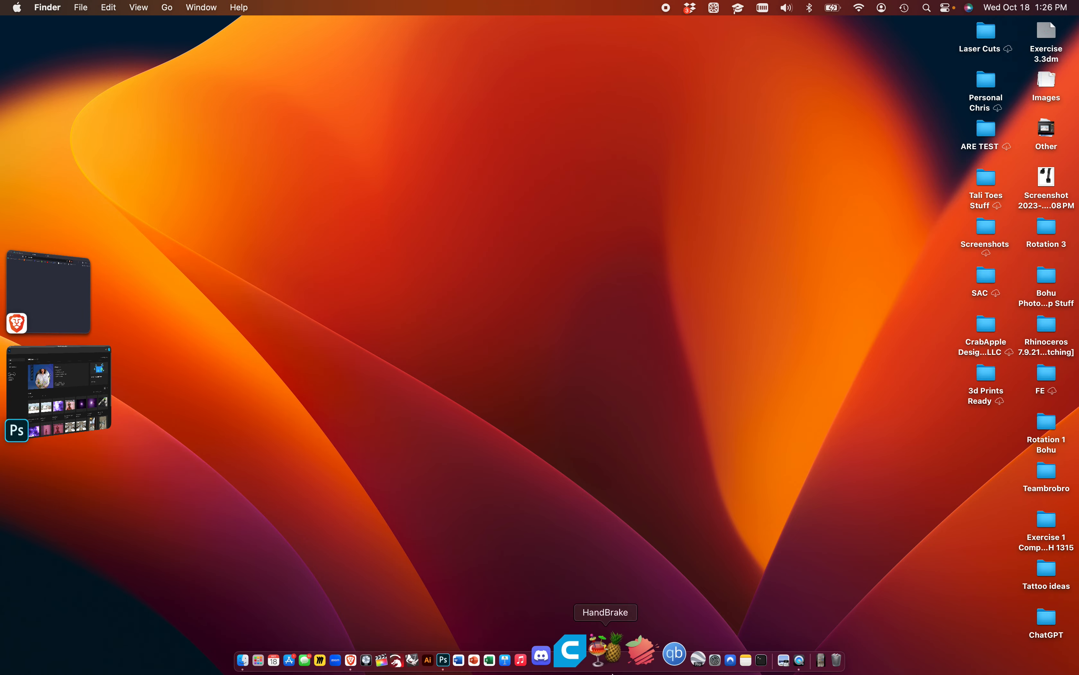
click(612, 643)
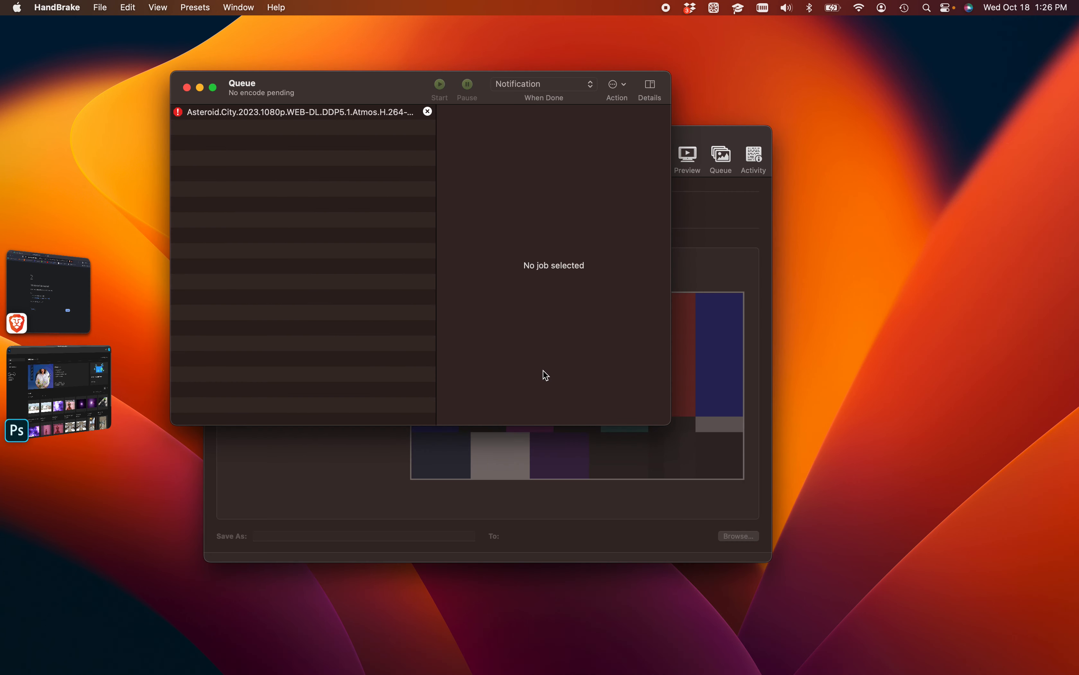
click(428, 111)
click(186, 89)
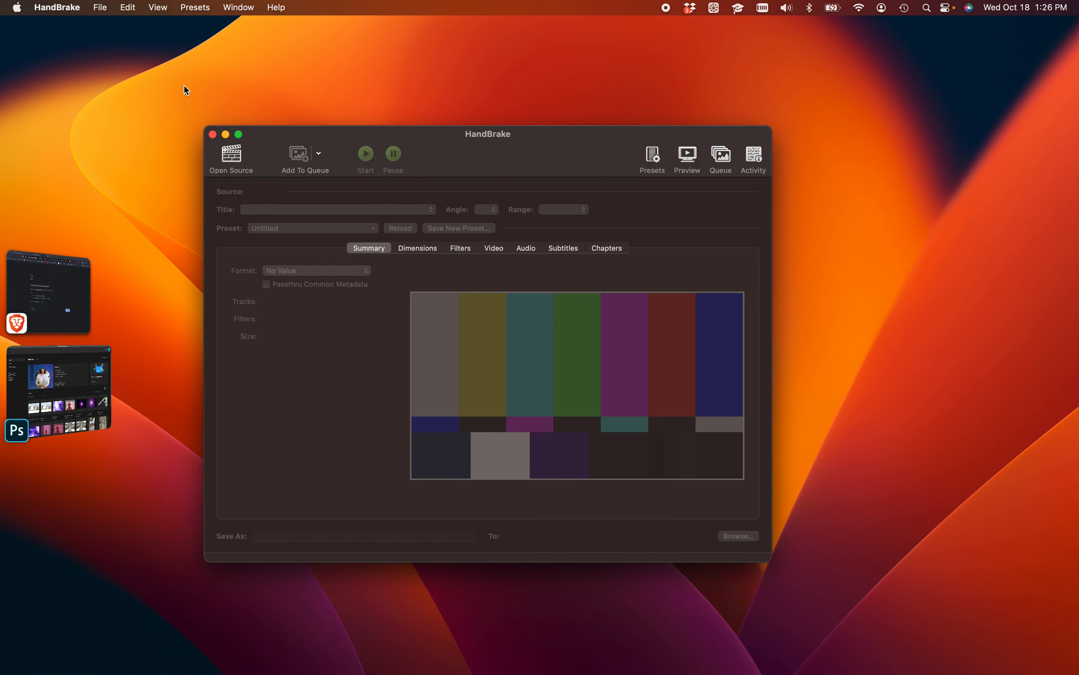
drag(498, 145, 544, 128)
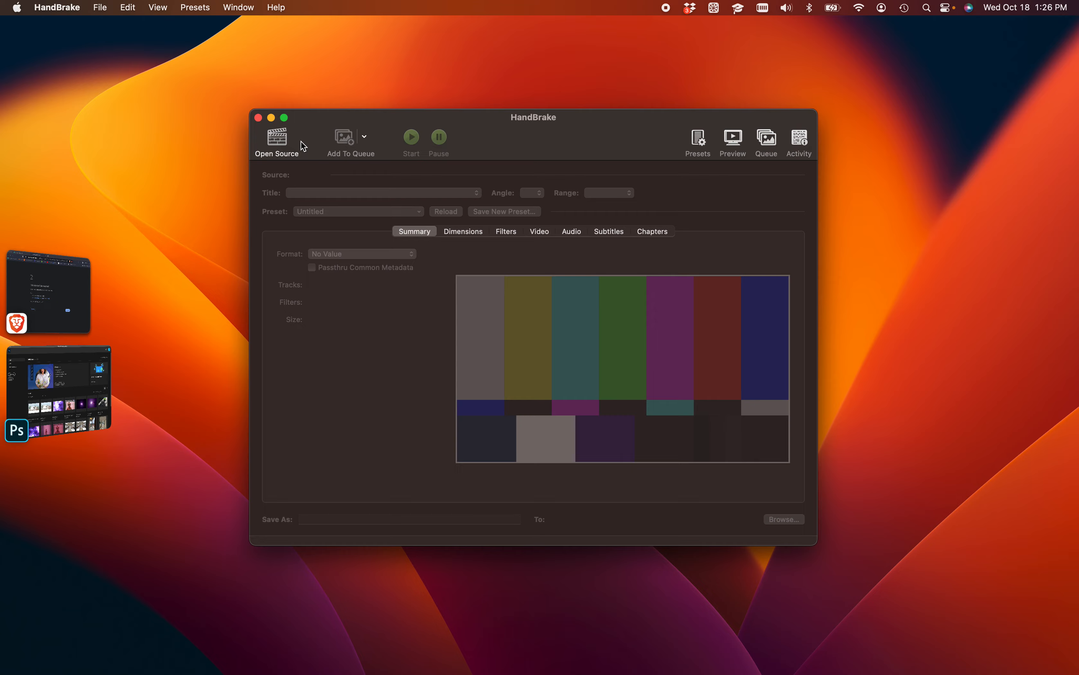
- Load IMG_8079.MOV from Downloads as the source and check the available presets, keeping Fast 1080p30
click(279, 140)
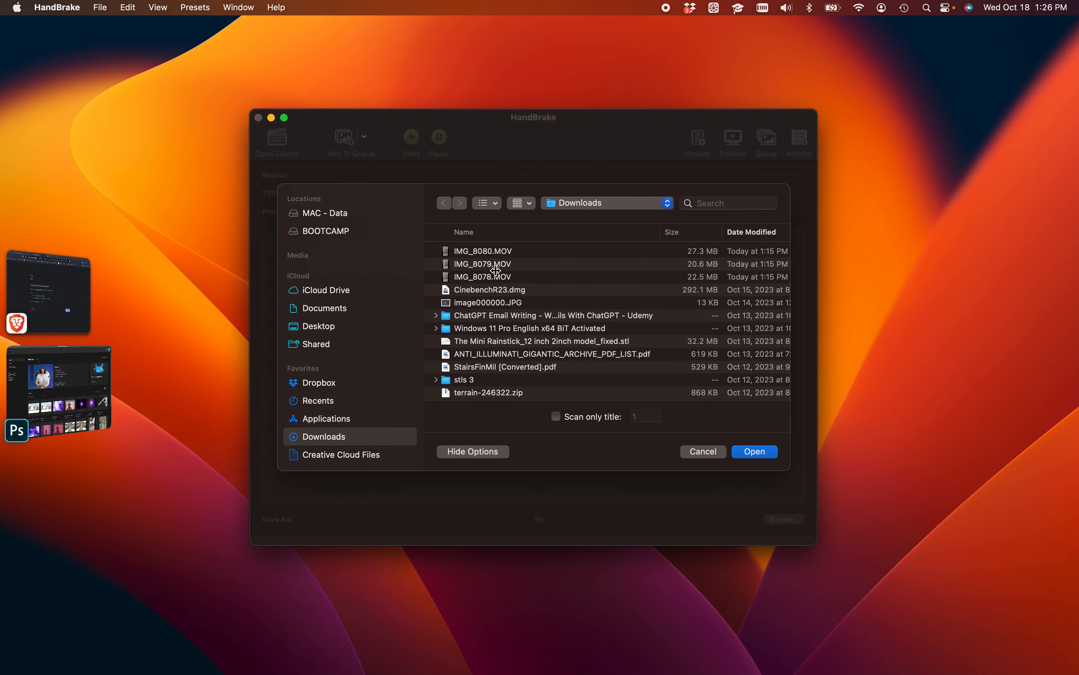
double_click(510, 268)
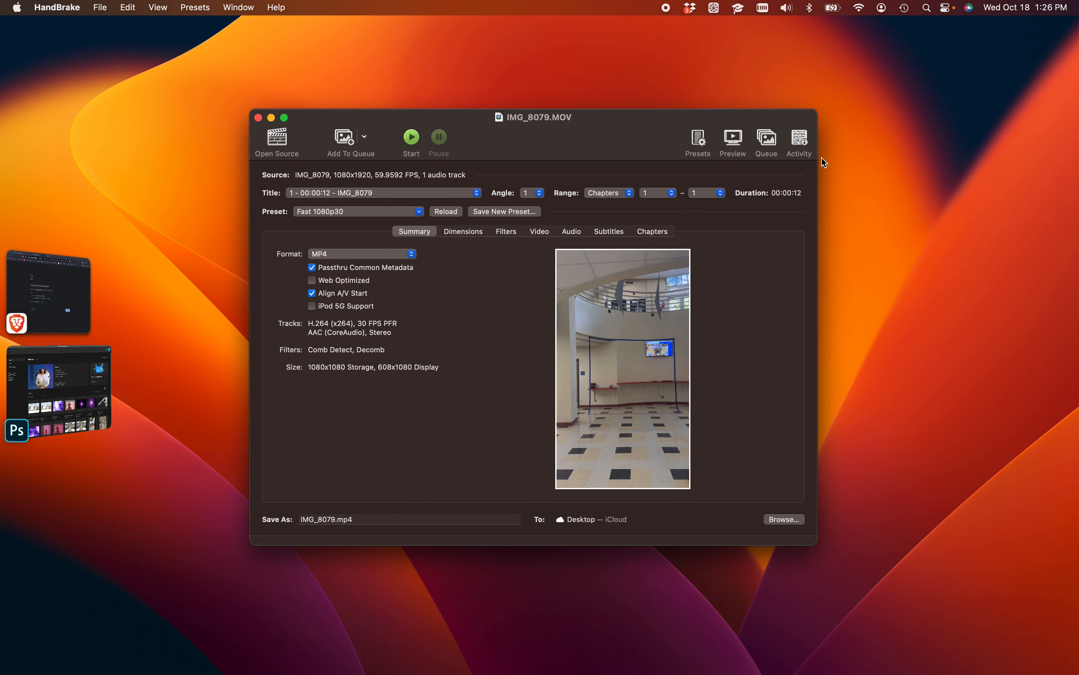
click(699, 142)
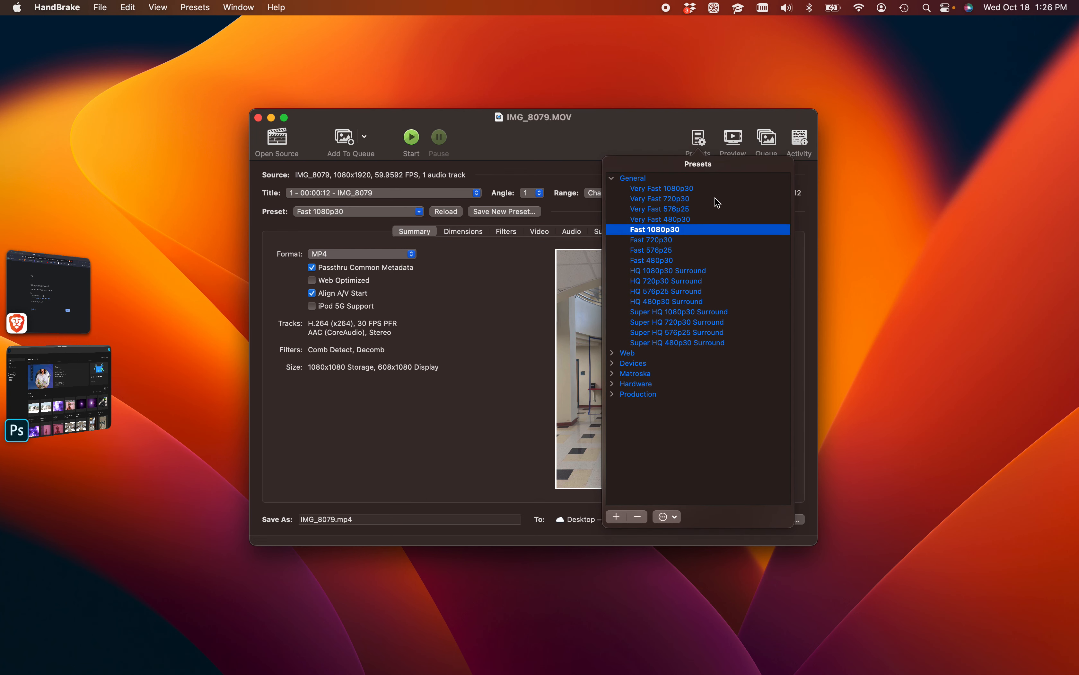
click(497, 286)
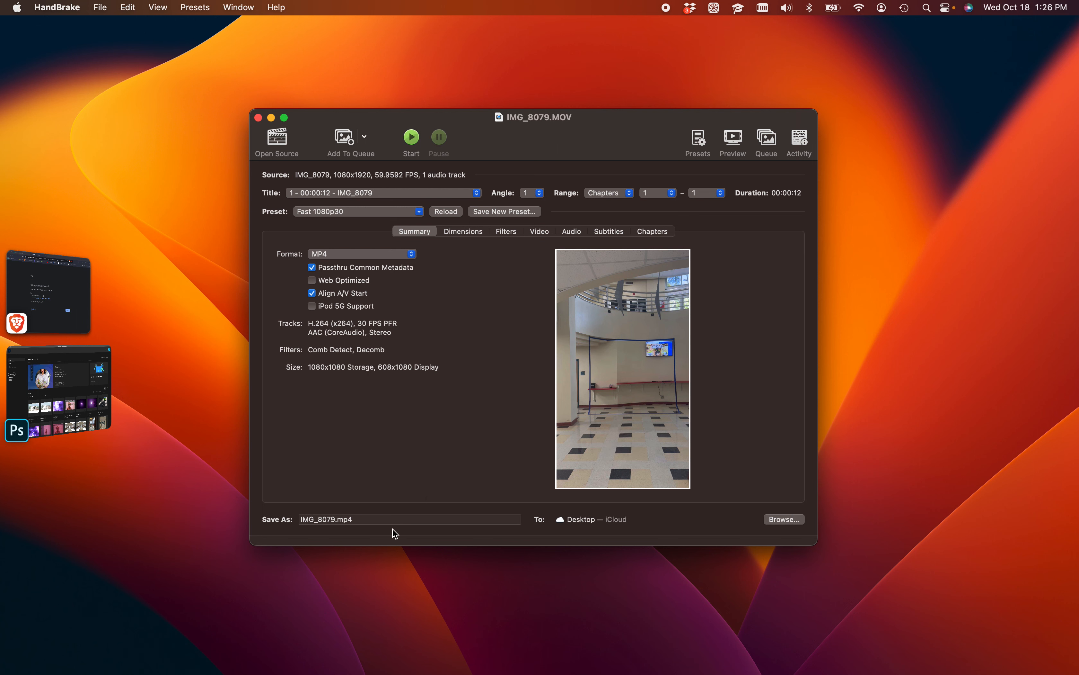
- Set the Desktop as the destination for IMG_8079.mp4 and start the conversion, declining any overwrite
click(783, 519)
click(753, 452)
click(411, 136)
click(415, 139)
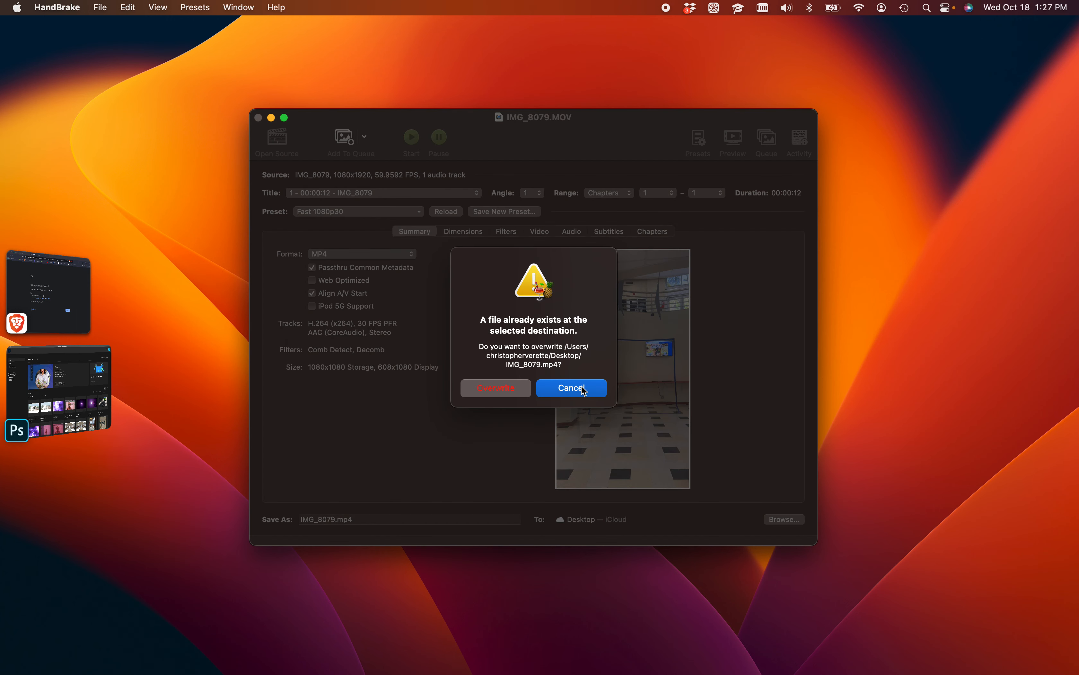
click(560, 388)
- Play and scrub through the converted IMG_8079.mp4 from the desktop, and close it
click(270, 117)
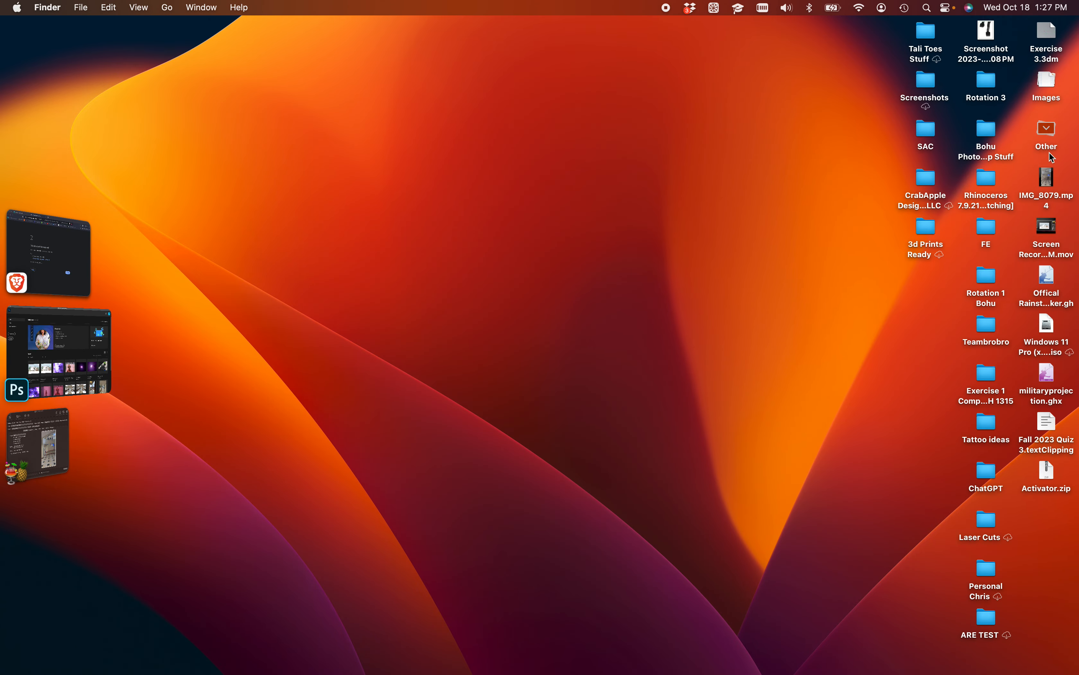
double_click(1055, 198)
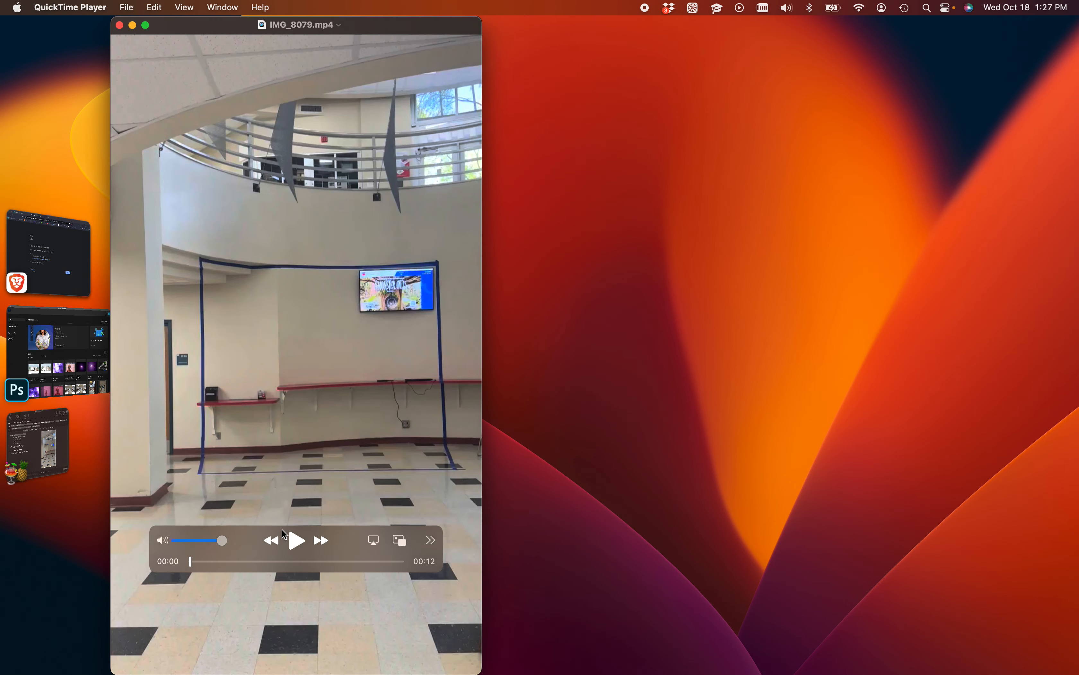
click(297, 541)
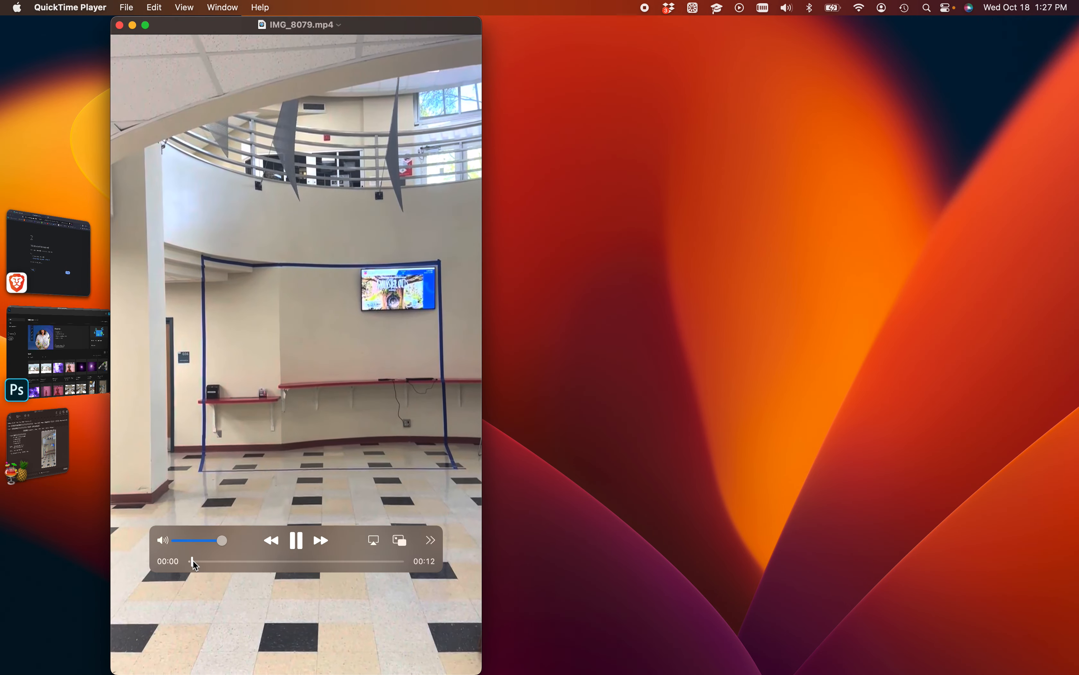
drag(193, 561, 268, 572)
key(super+w)
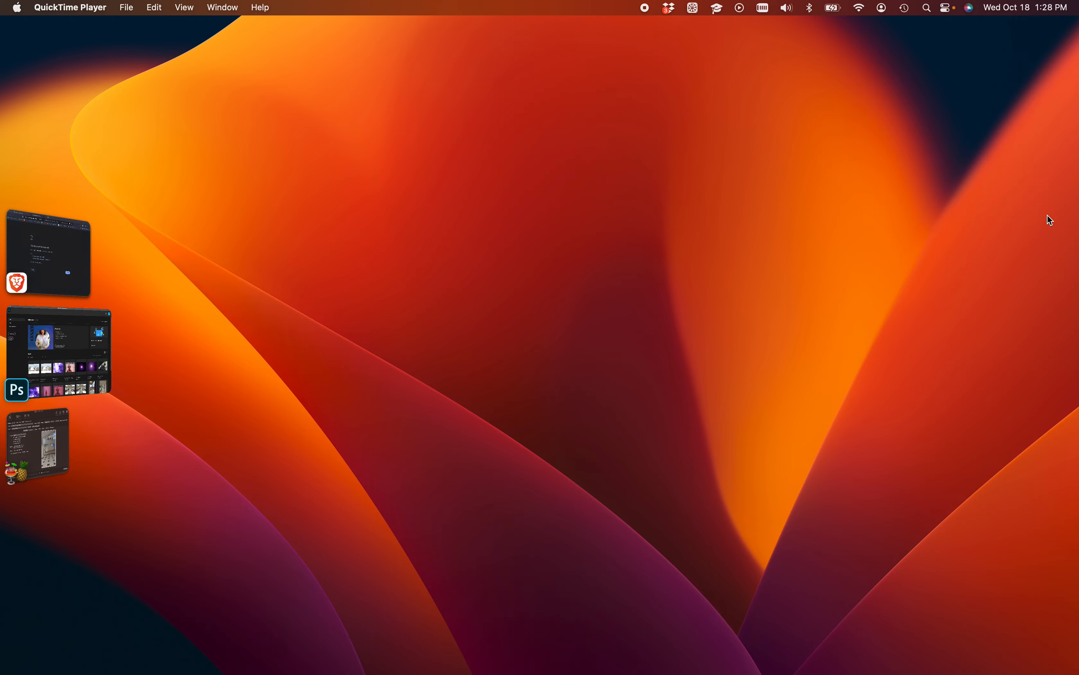
- Switch back to Photoshop
click(906, 342)
mouse_move(664, 672)
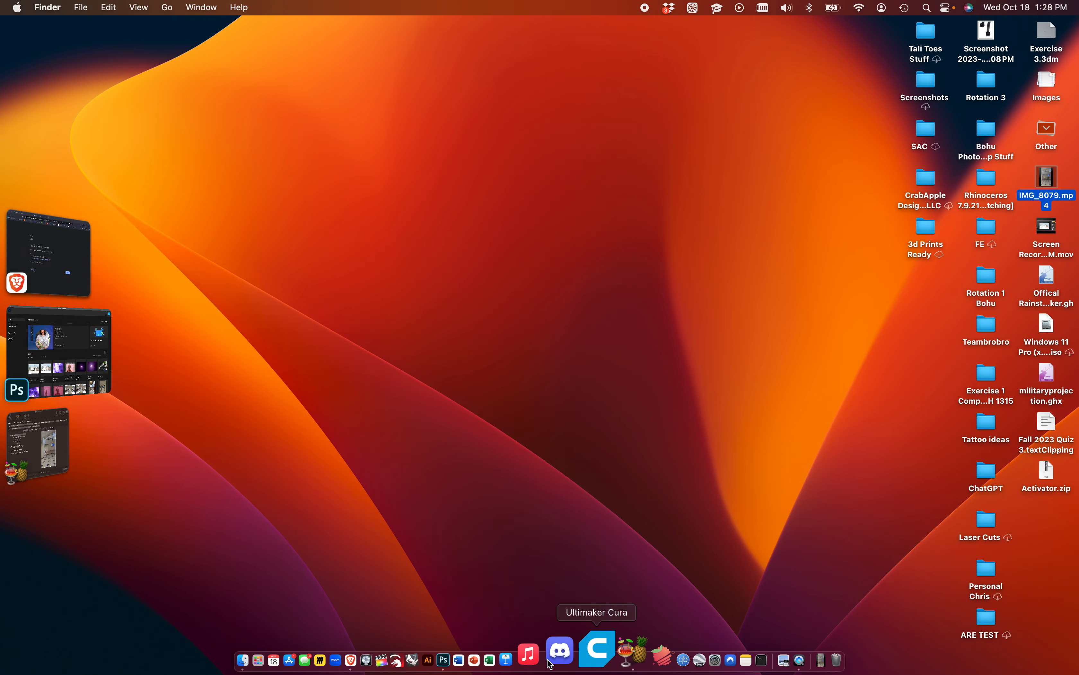
click(464, 649)
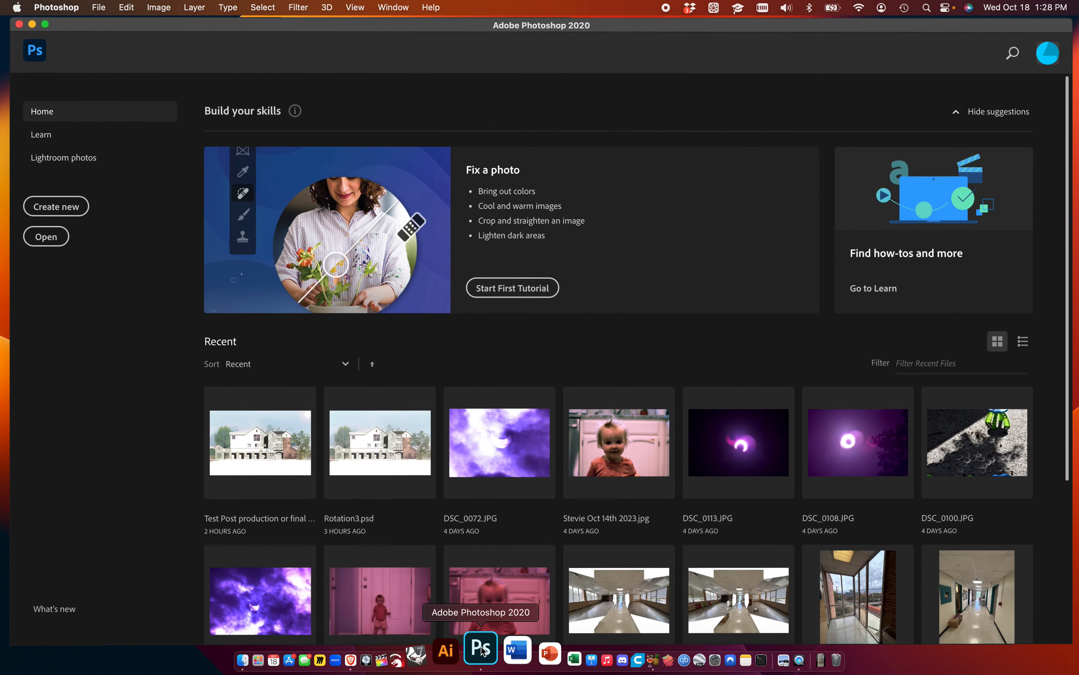
- Open the converted video for import as video frames to layers
click(99, 7)
mouse_move(111, 366)
click(289, 380)
double_click(495, 285)
- Import only a selected range from the middle of the clip, limited to every 9 frames, as a frame animation
click(343, 311)
drag(497, 407, 615, 407)
drag(496, 416, 549, 415)
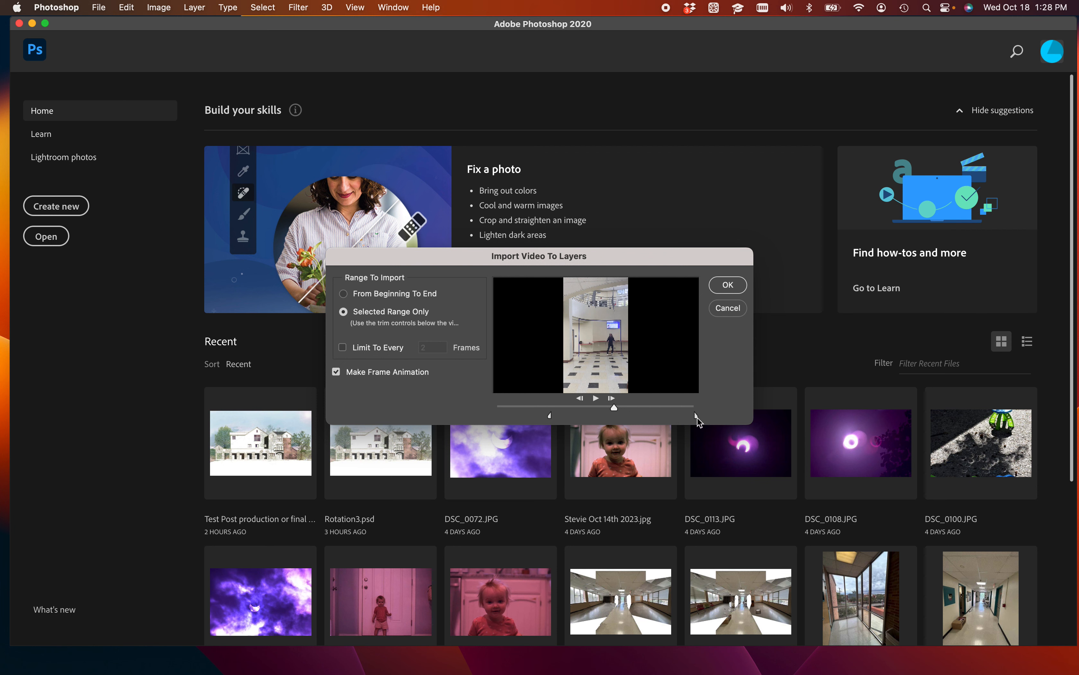
drag(696, 415, 614, 424)
click(372, 348)
mouse_move(614, 409)
mouse_down()
mouse_move(551, 410)
mouse_move(618, 419)
mouse_up()
double_click(436, 348)
click(418, 351)
text(9)
click(728, 285)
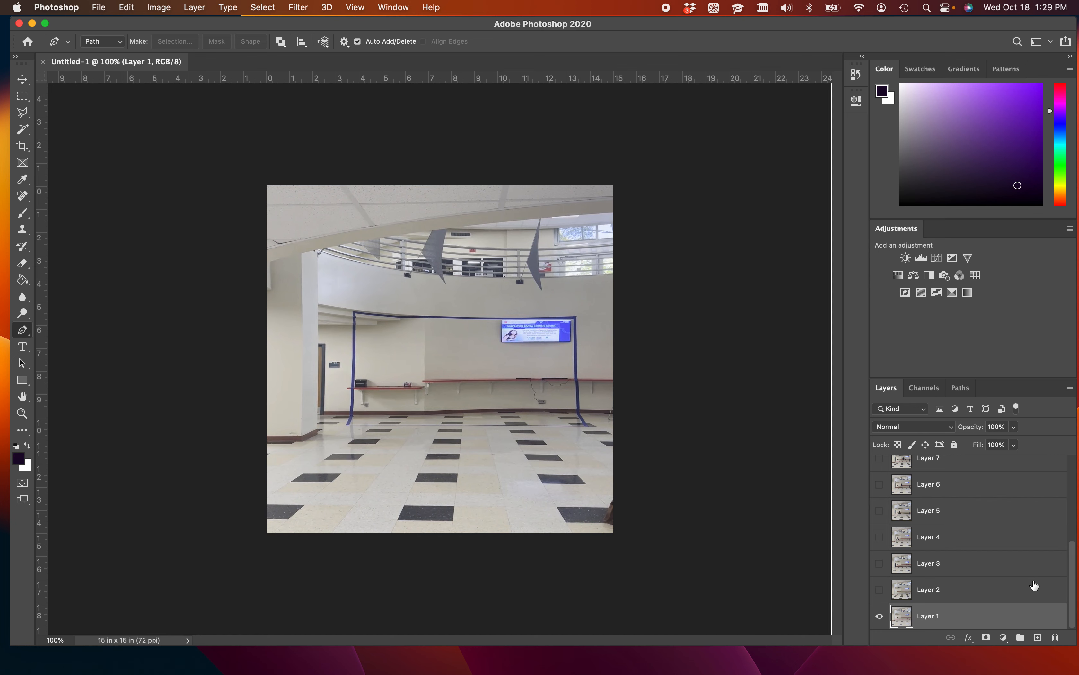
- Review the imported frames by showing Layers 1 to 7 in turn, and close the document without saving
click(880, 616)
click(880, 616)
click(881, 590)
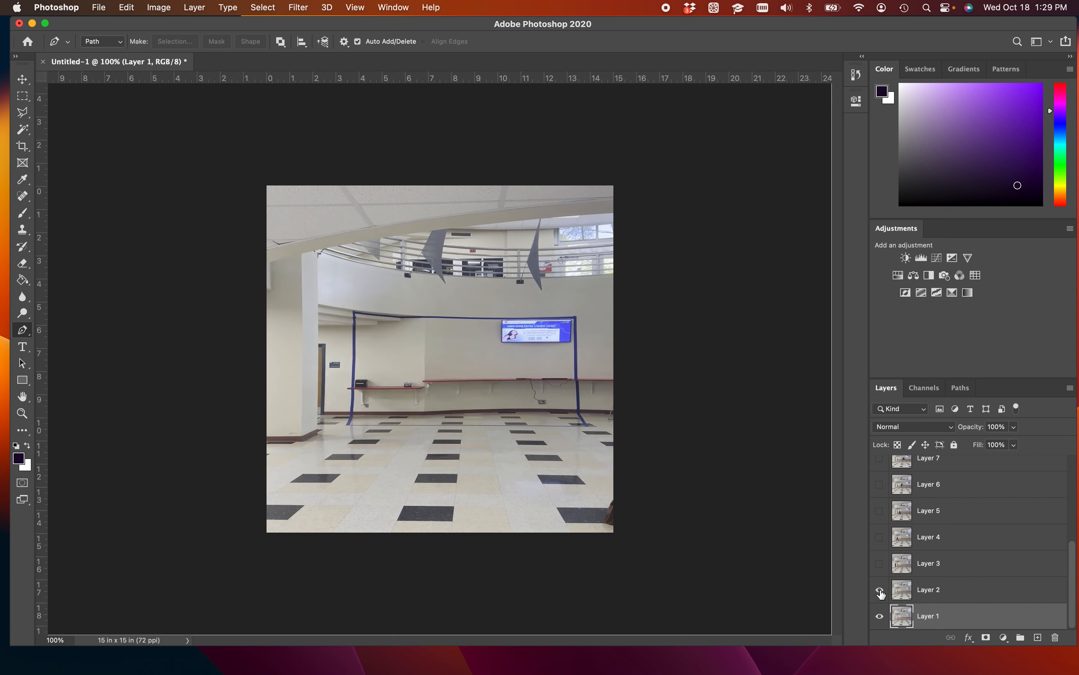
click(881, 571)
click(879, 537)
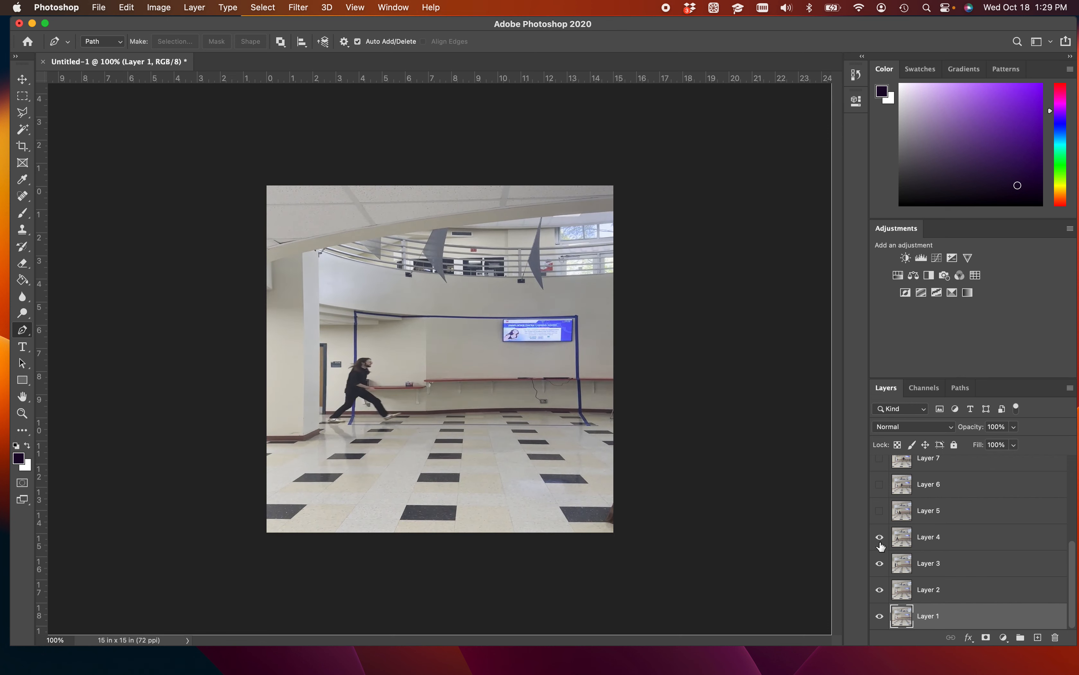
click(880, 510)
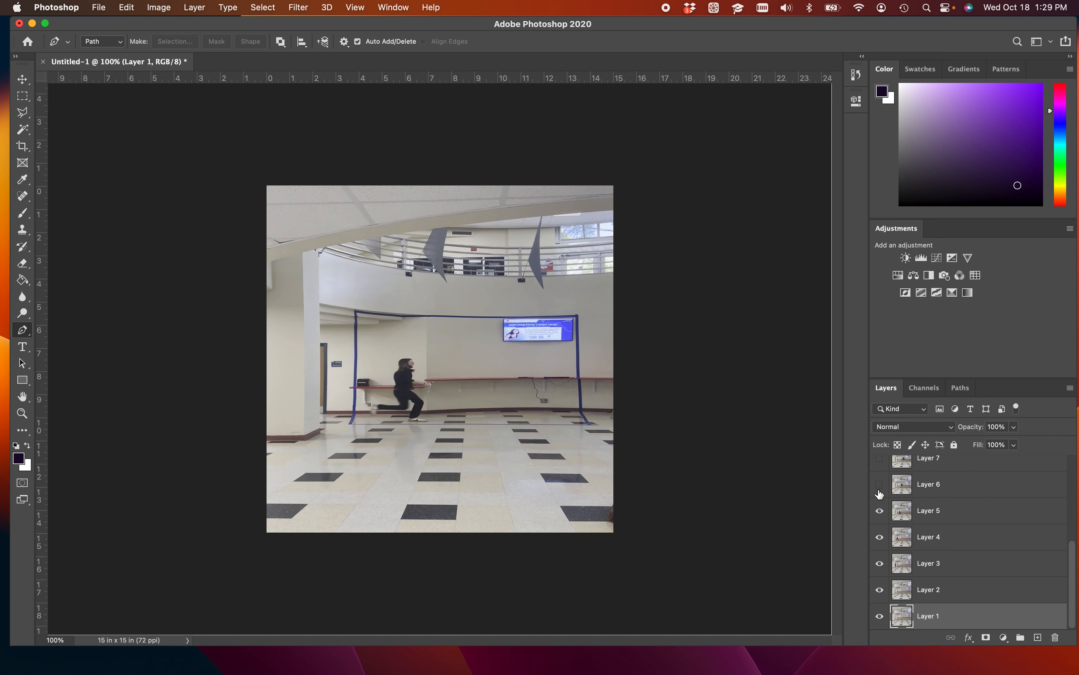
click(879, 485)
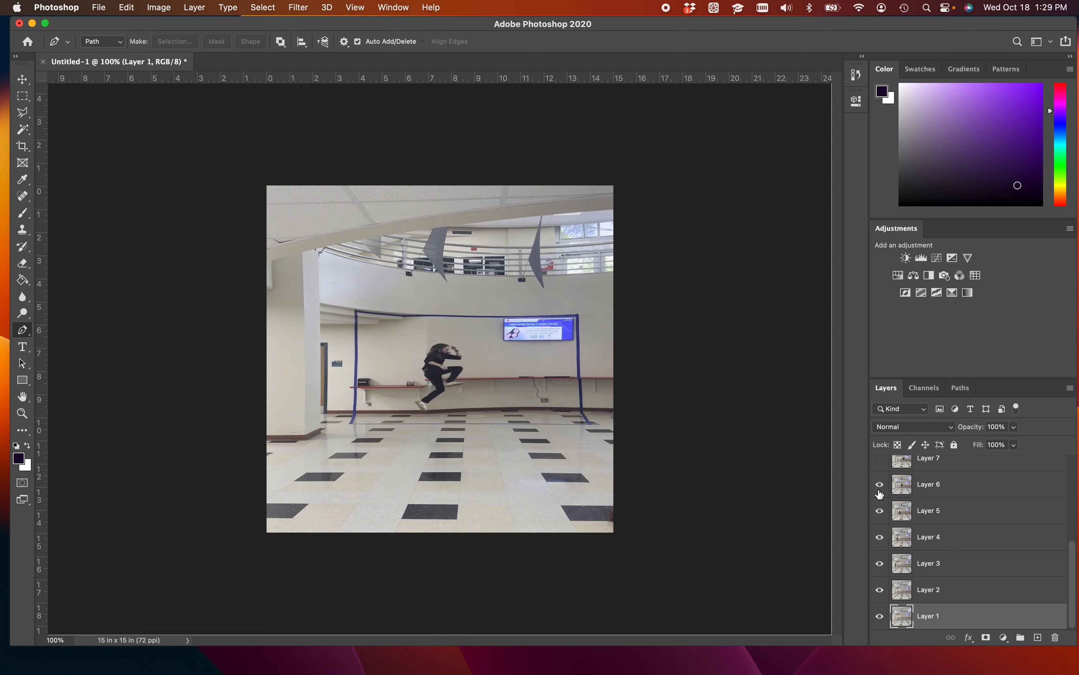
click(879, 461)
click(879, 458)
click(42, 61)
click(513, 277)
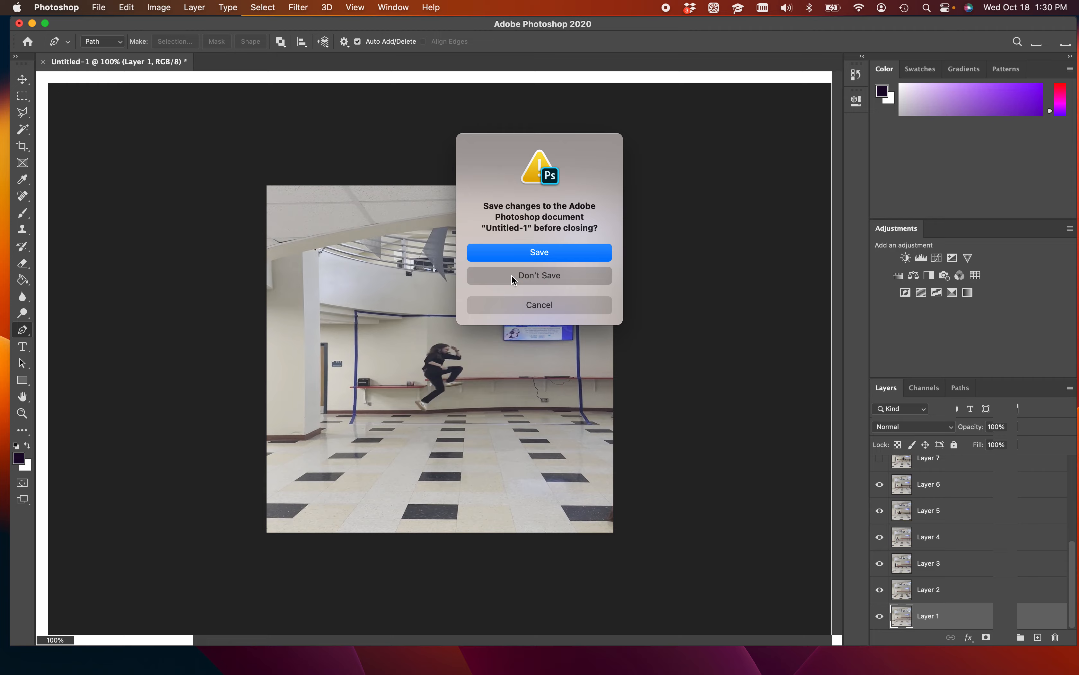
- Create a new 3 x 3 inch document at 300 pixels/inch in RGB Color with a white background
click(106, 10)
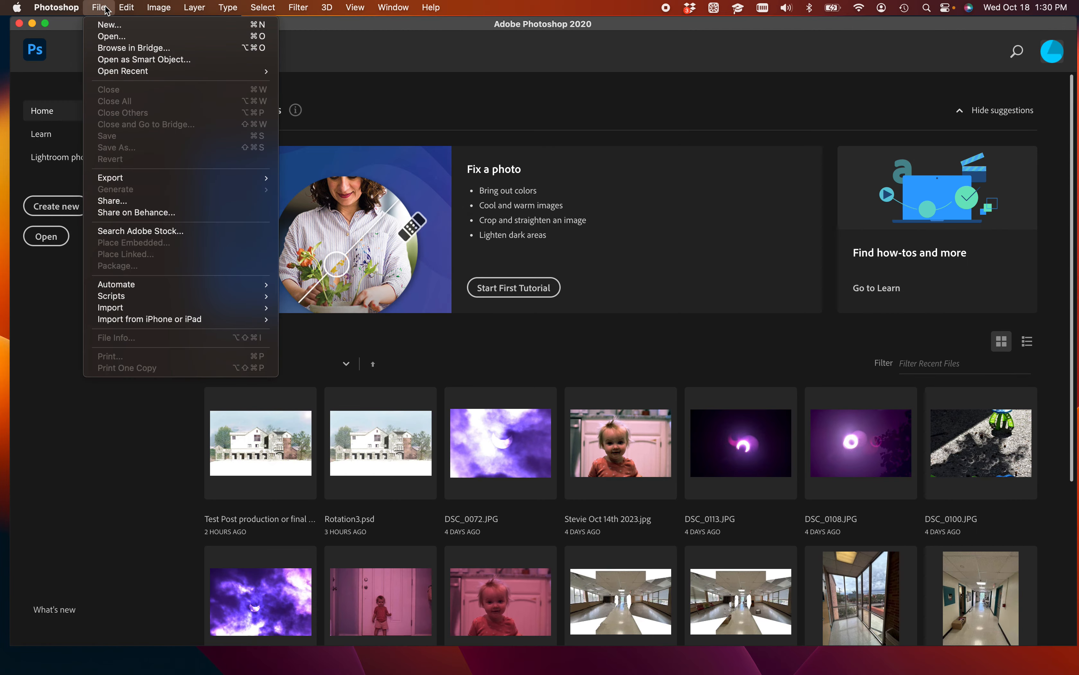
click(110, 27)
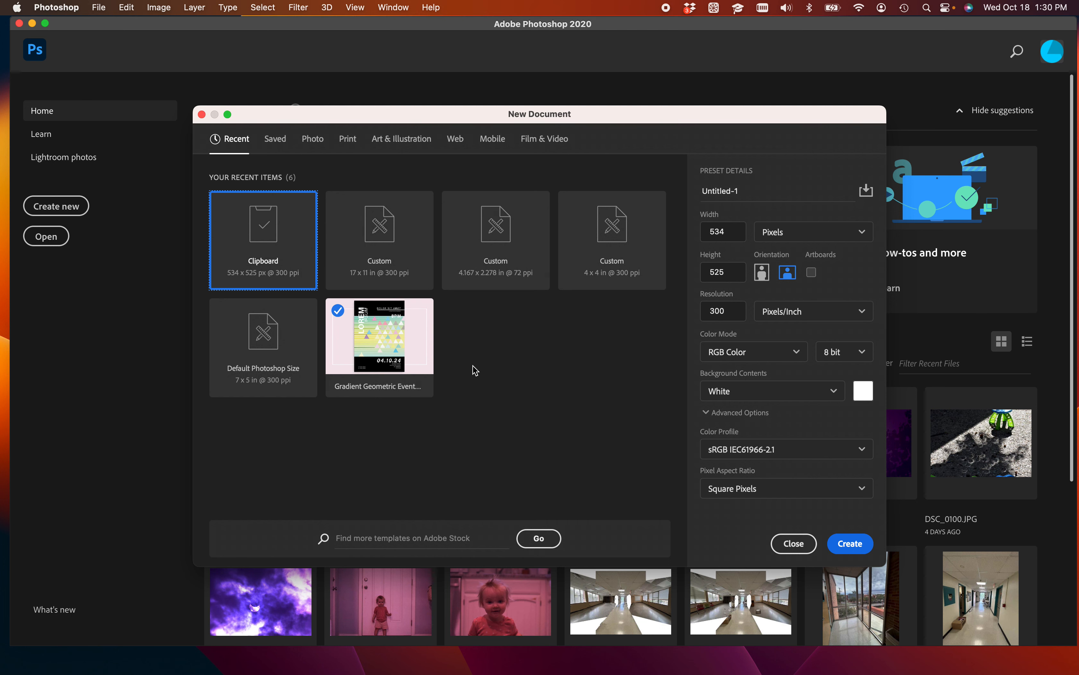
click(762, 273)
click(794, 238)
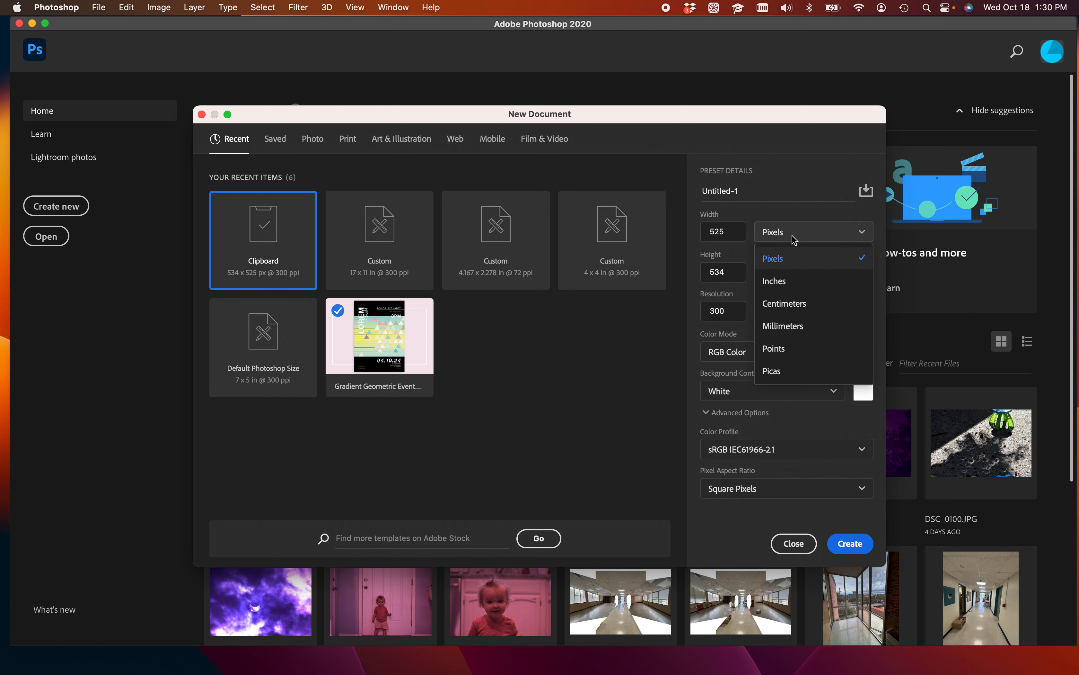
click(815, 282)
drag(735, 234, 672, 232)
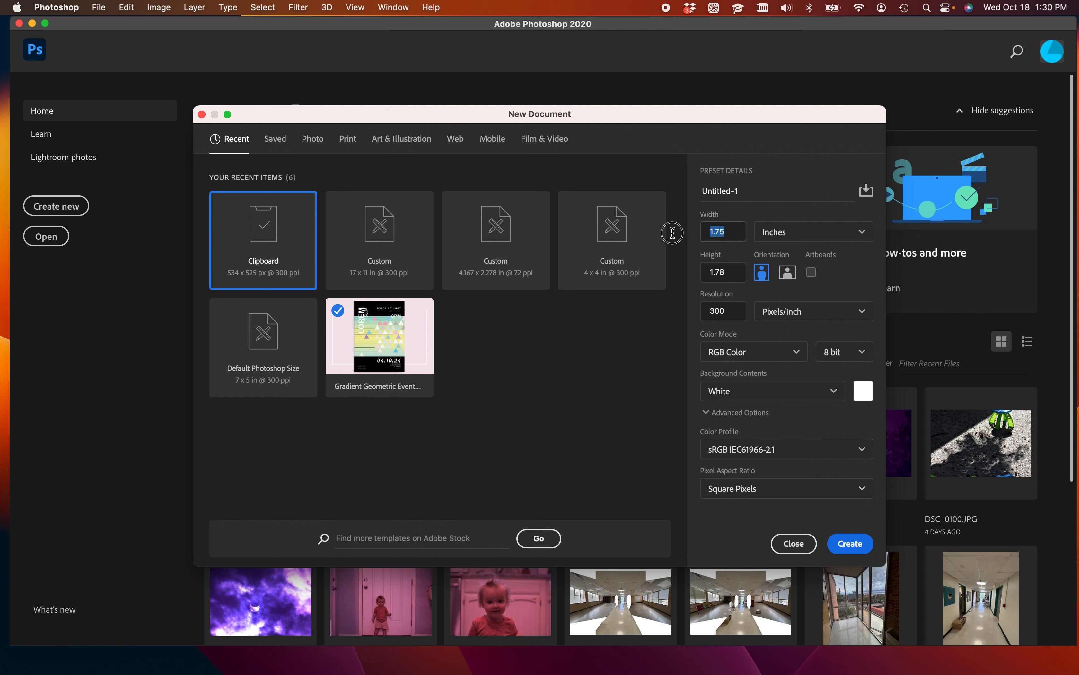
text(3)
key(Tab)
text(3)
click(850, 543)
- Open IMG_8079.mp4 from the Desktop for import as video frames to layers
click(102, 8)
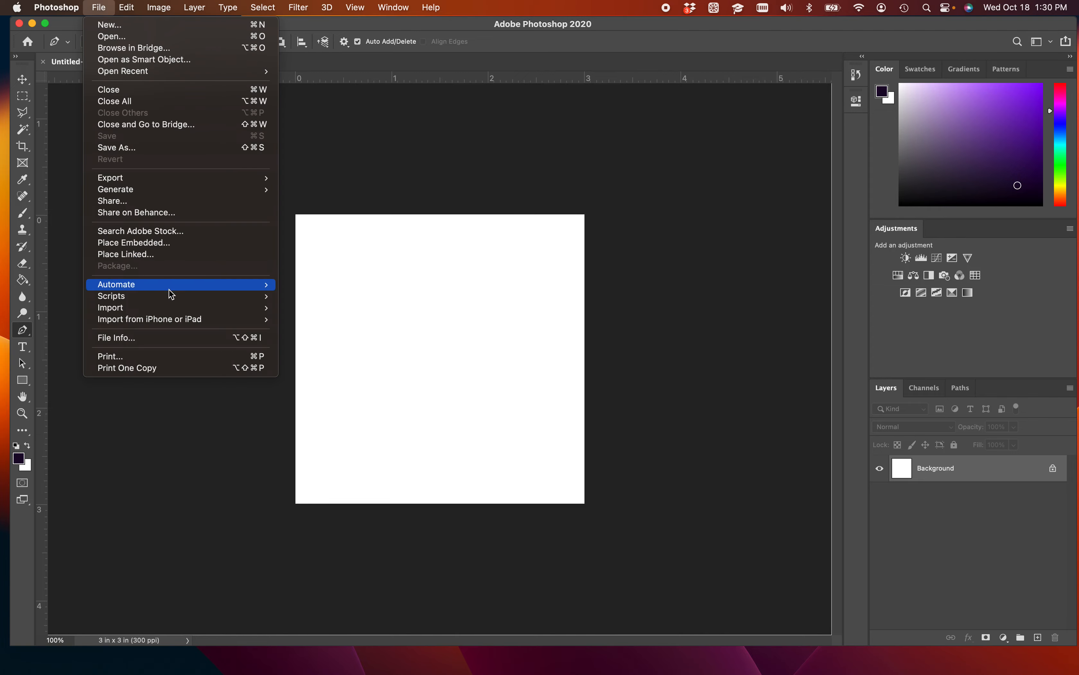
mouse_move(148, 309)
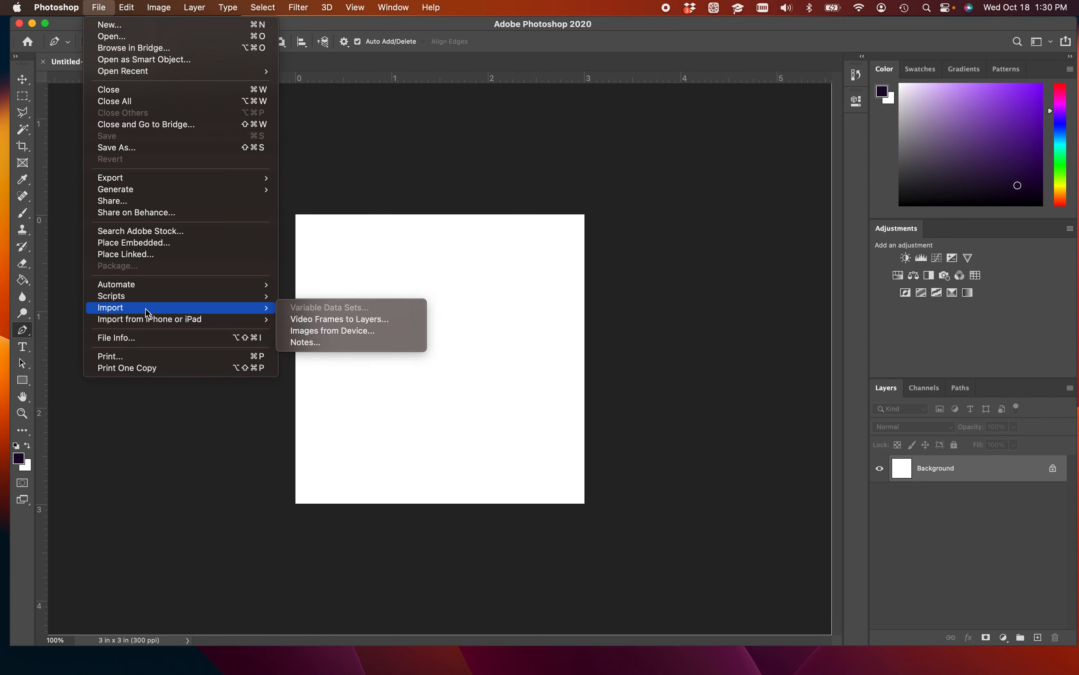
click(329, 318)
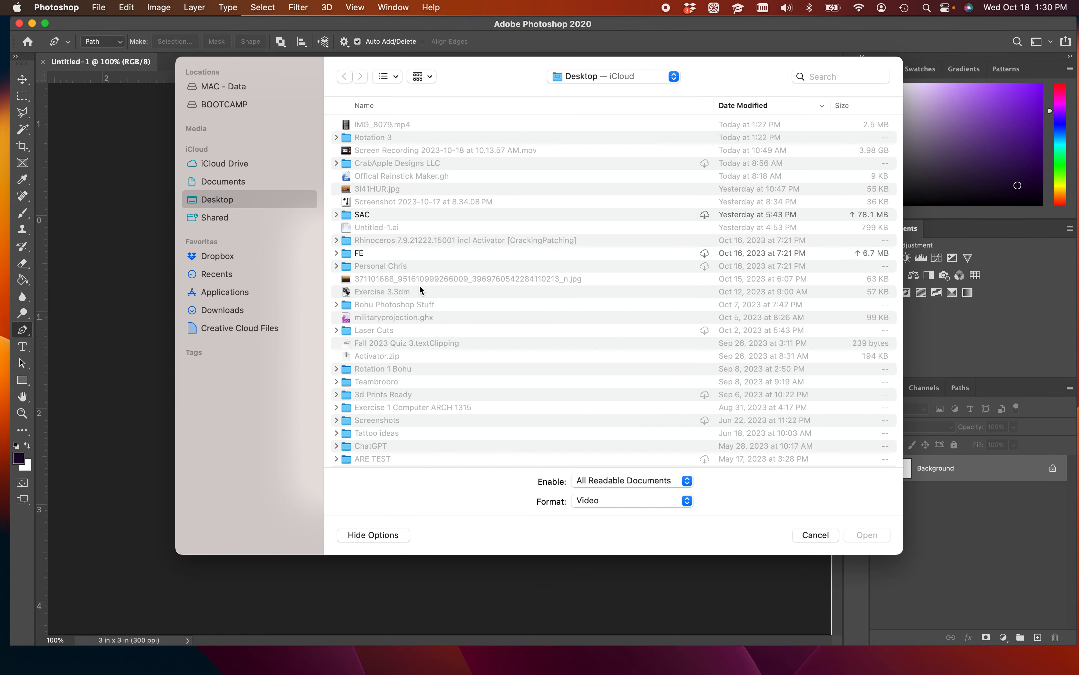
double_click(390, 125)
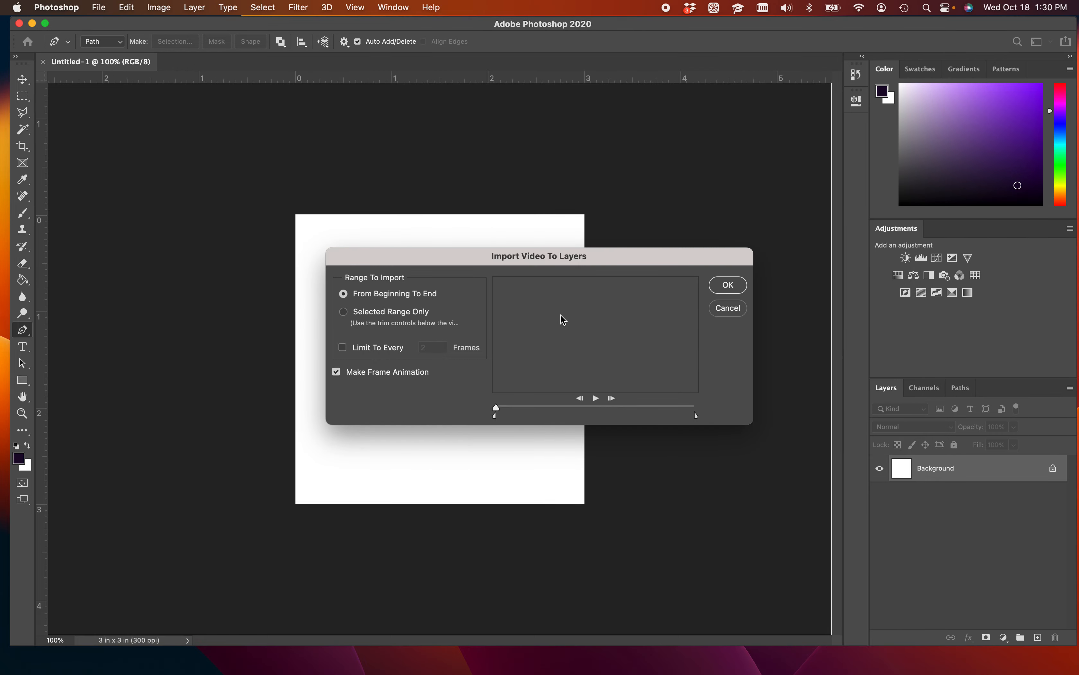
- Trim the import to a selected range in the clip's middle, limit it to every 7 frames, and run the import
click(360, 313)
drag(495, 415, 552, 415)
drag(696, 415, 631, 415)
click(371, 350)
click(429, 347)
text(7)
click(730, 291)
click(729, 288)
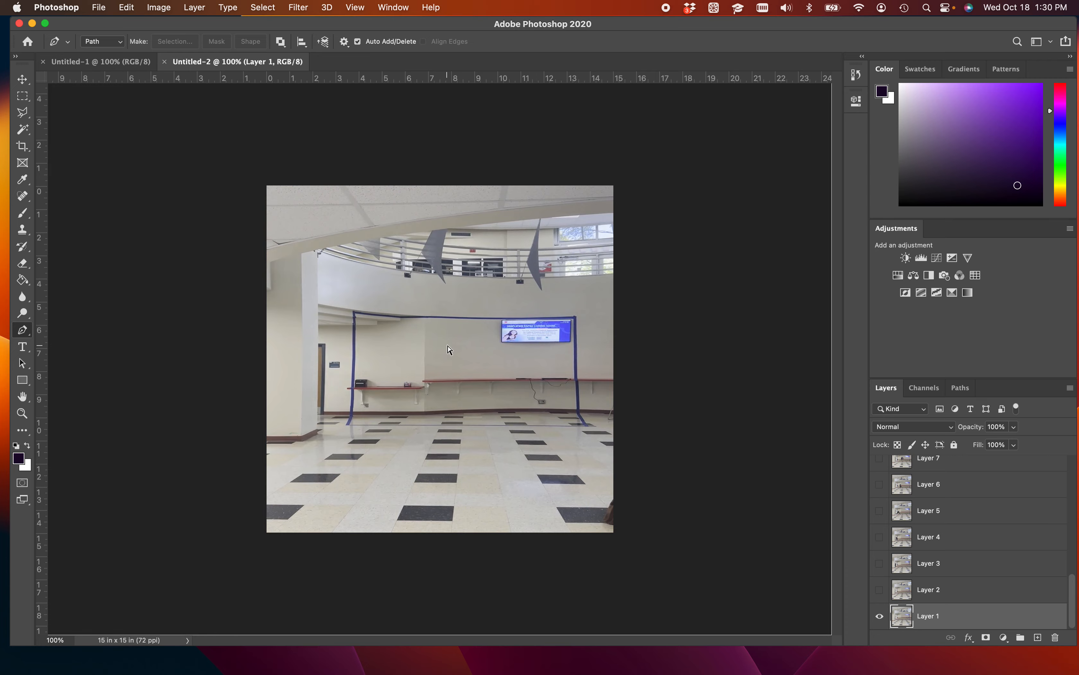
- Try to squeeze Layer 1 horizontally to about 59% width with Free Transform
key(super+t)
drag(267, 358, 407, 373)
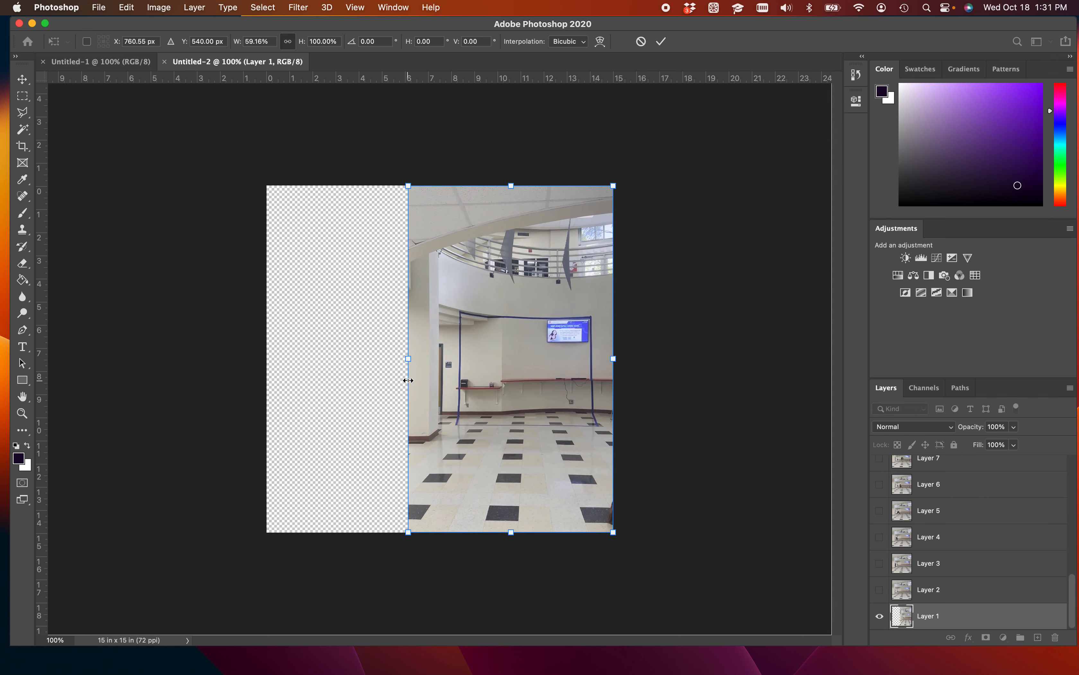
key(super+z)
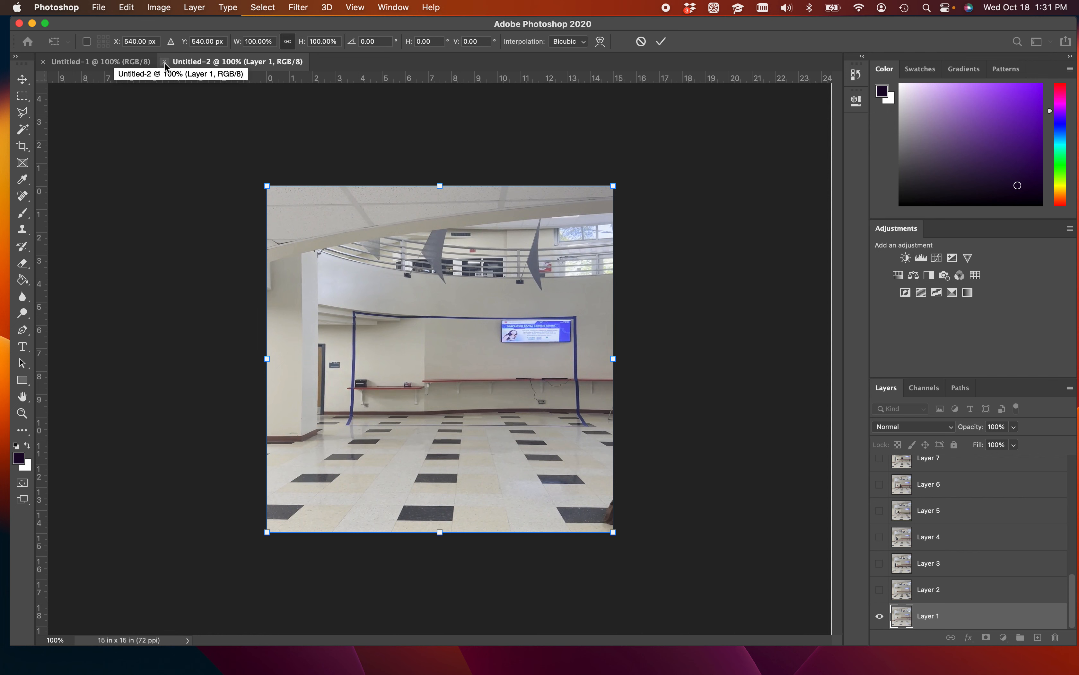
key(Return)
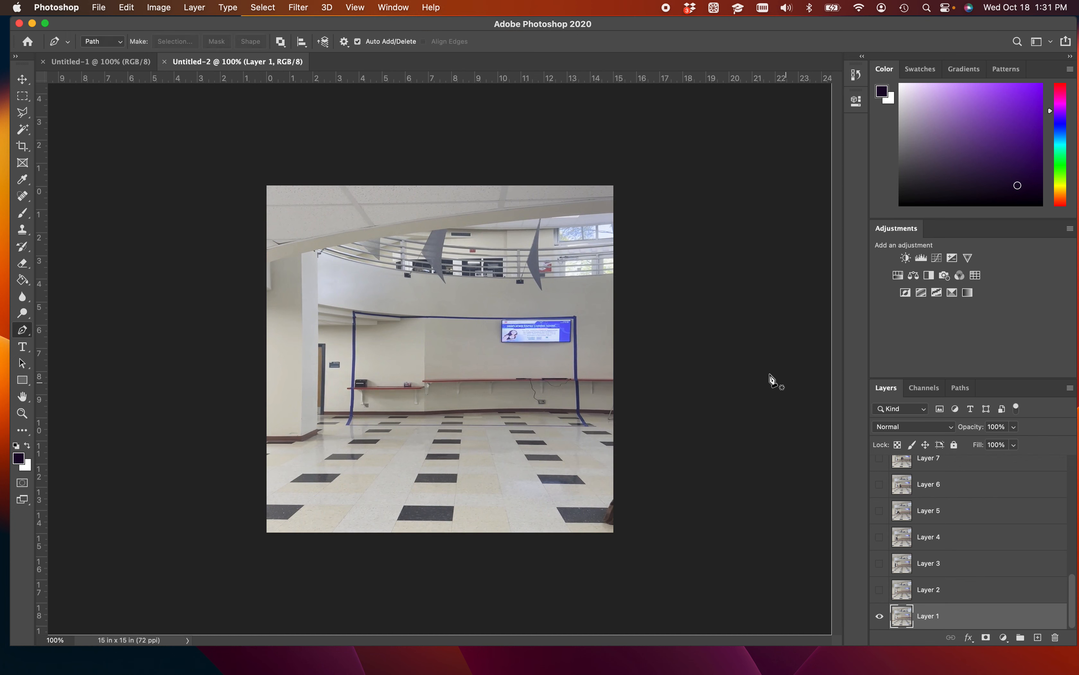
- Close the imported frames document and resize the blank document to 9 inches wide by 16 inches high
click(165, 61)
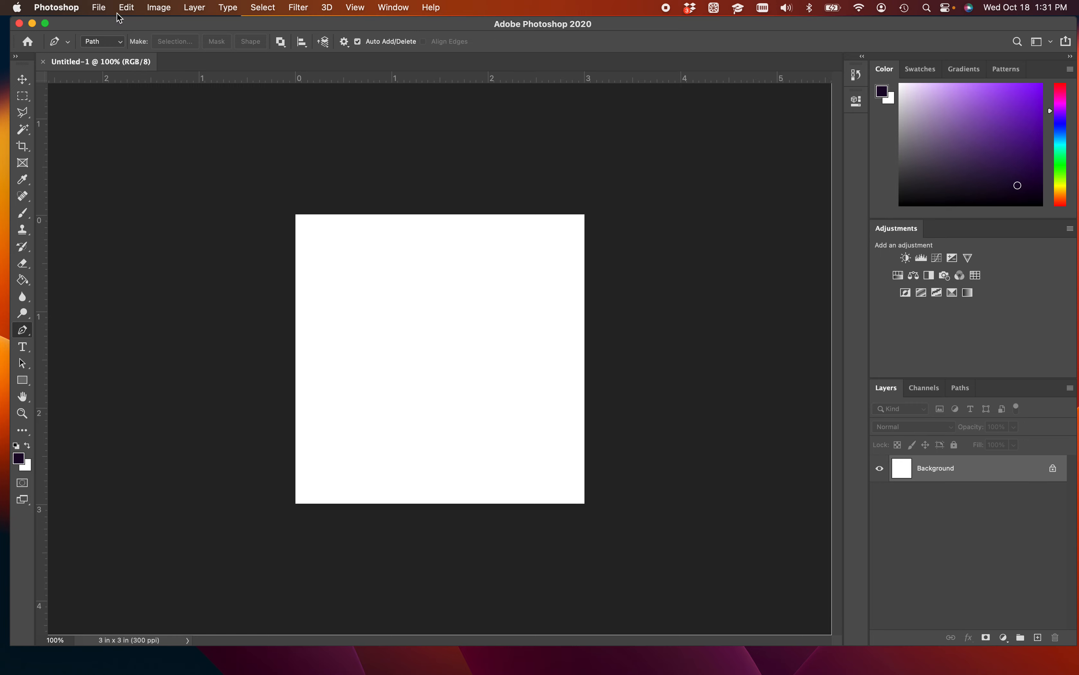
click(159, 8)
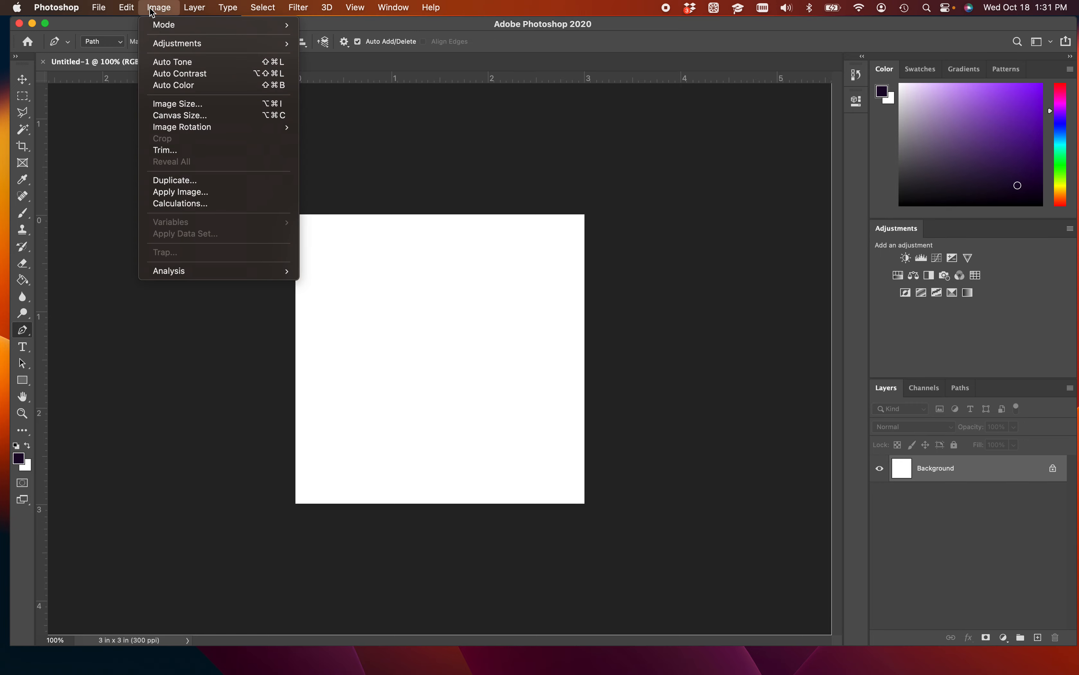
click(180, 104)
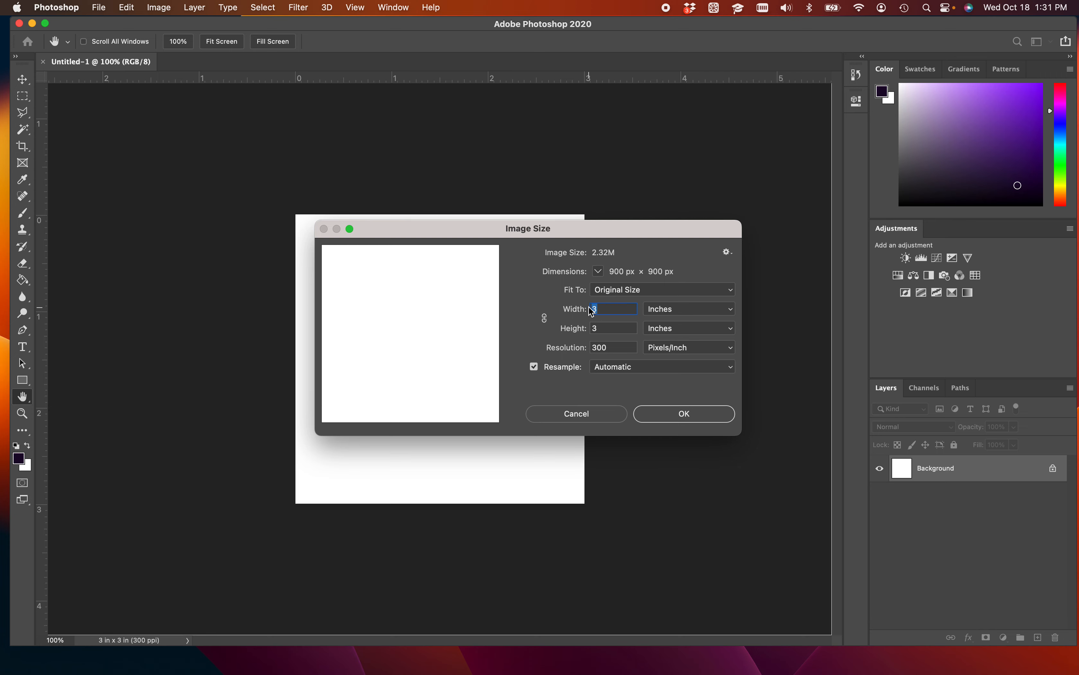
text(9)
key(Tab)
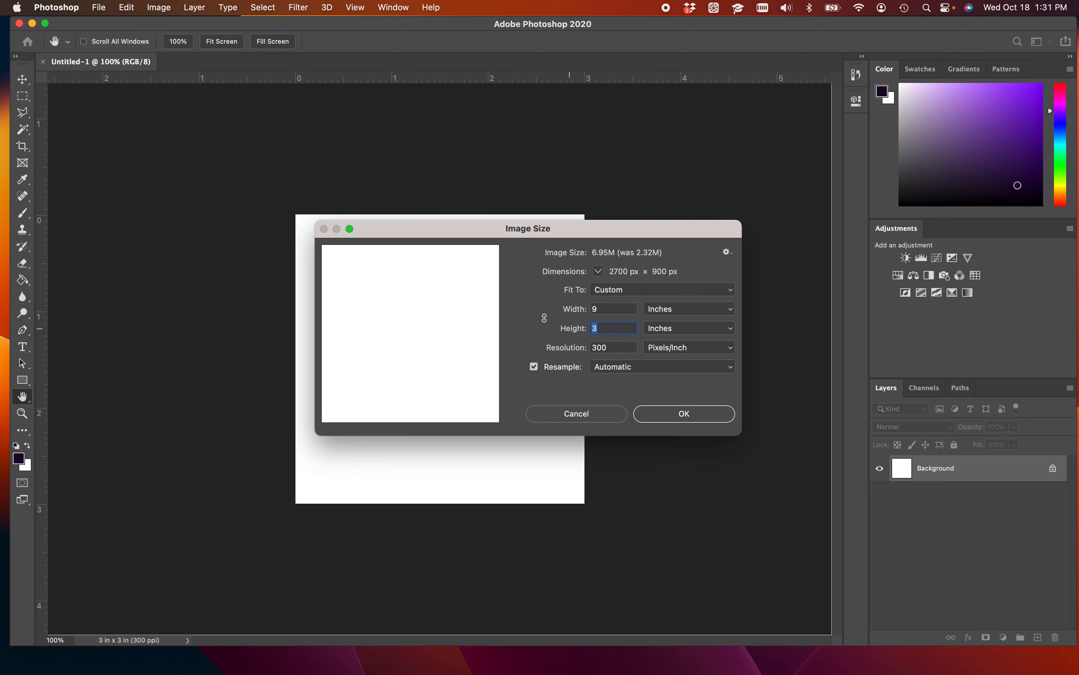
text(1)
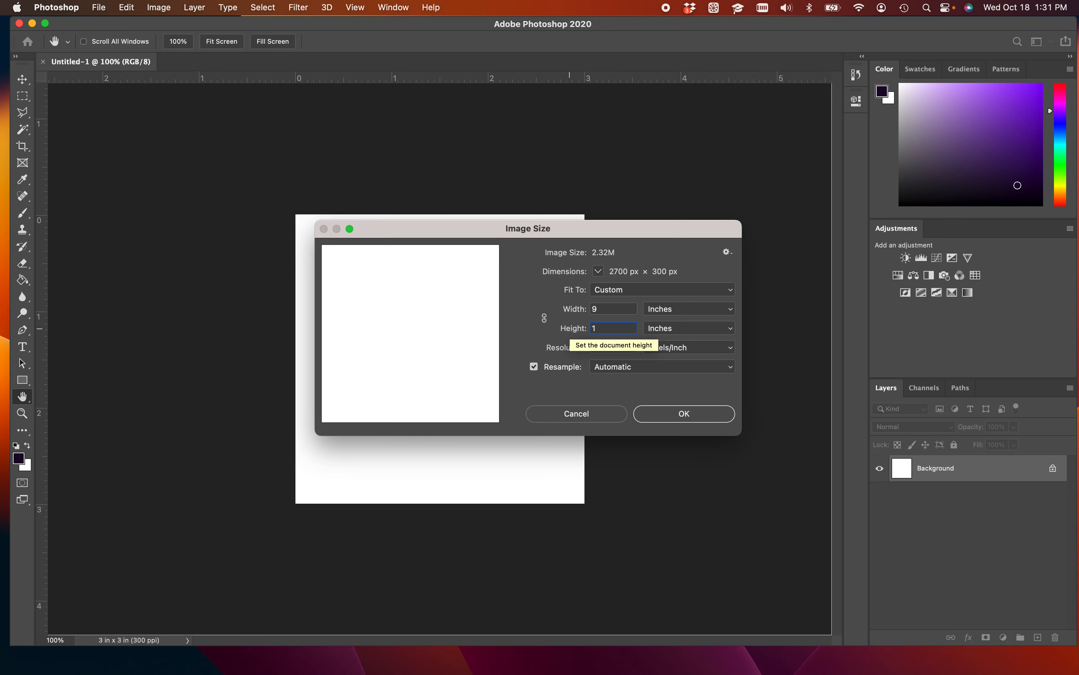
text(6)
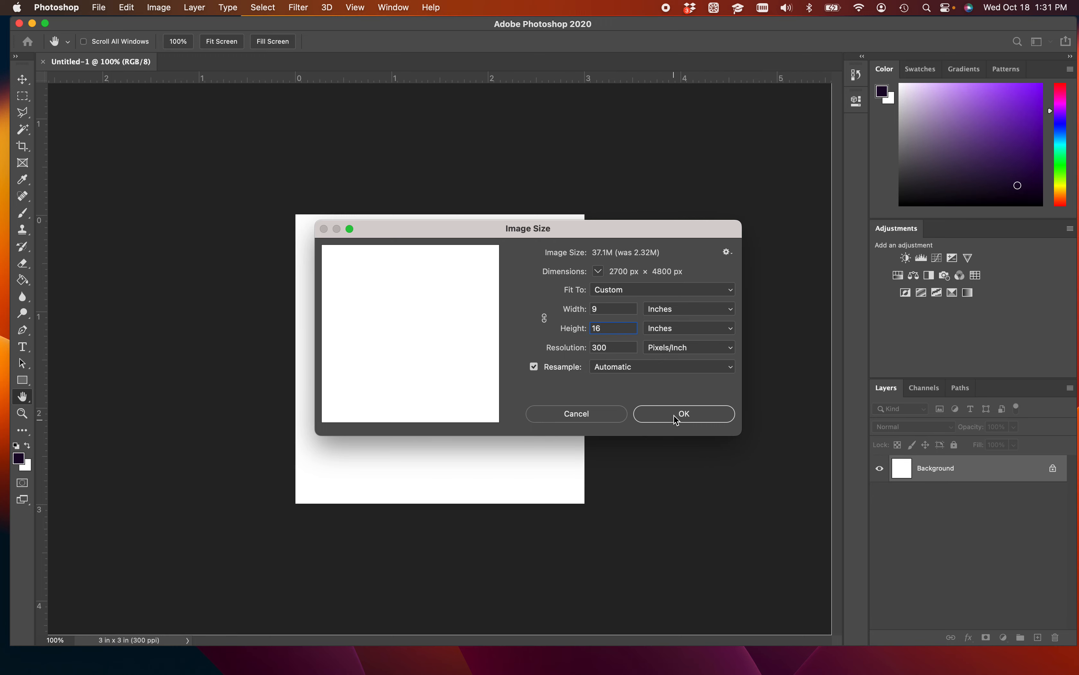
click(676, 420)
key(p)
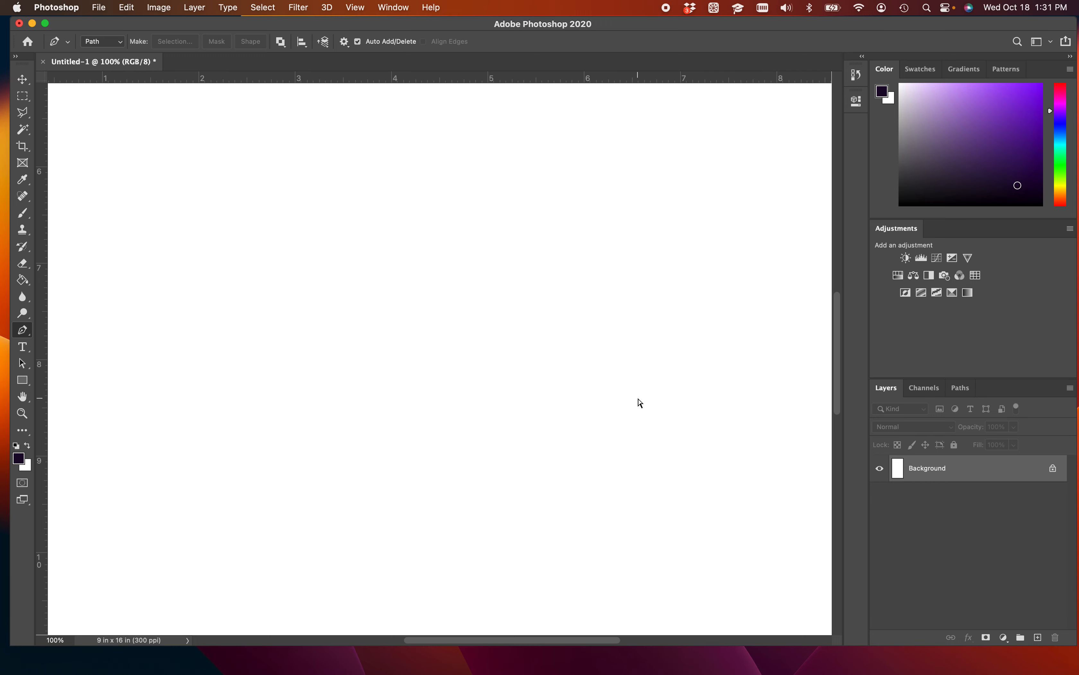
key(super+minus)
key(super+minus)
key(super+minus)
key(super+minus)
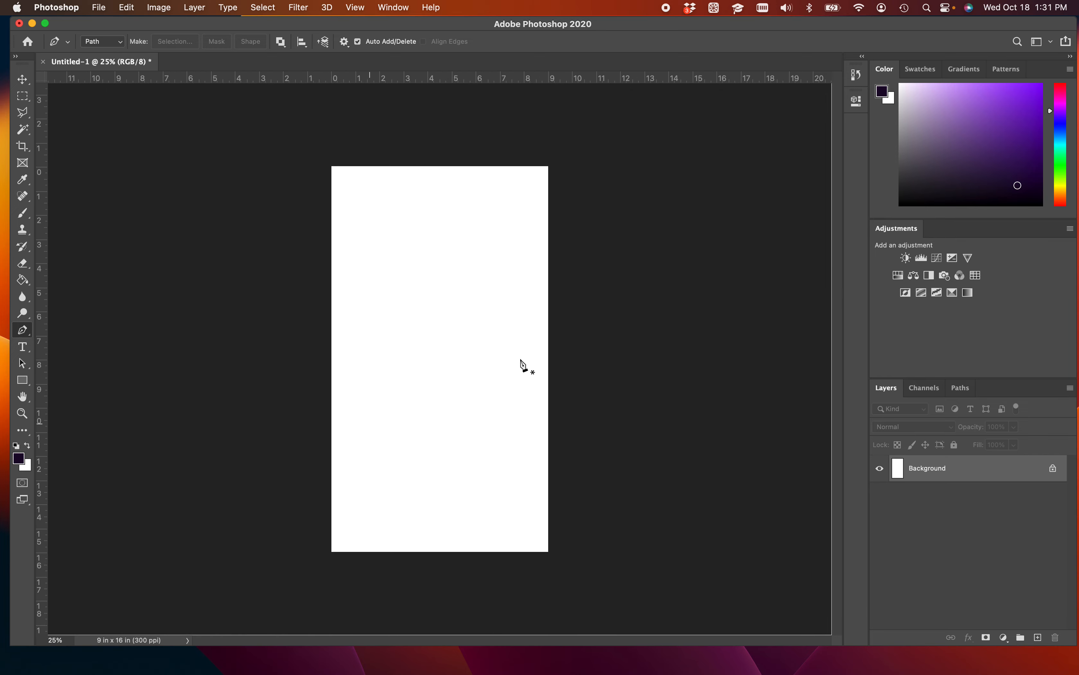
- Open IMG_8079.mp4 from the Desktop again for import as video frames to layers
click(98, 7)
click(116, 43)
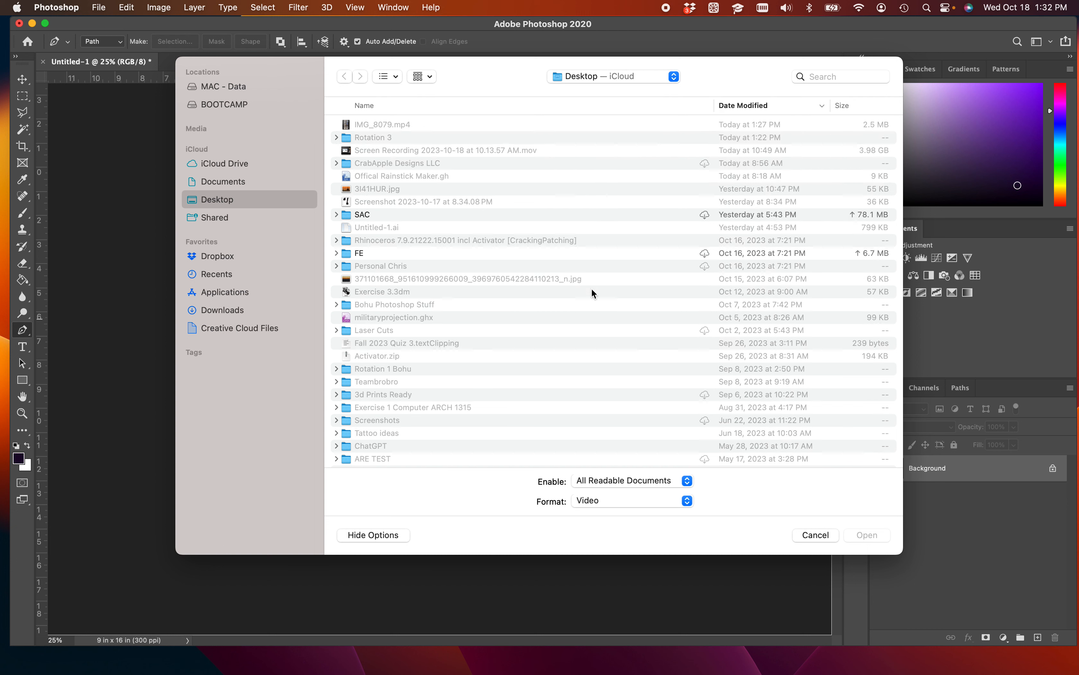
click(401, 126)
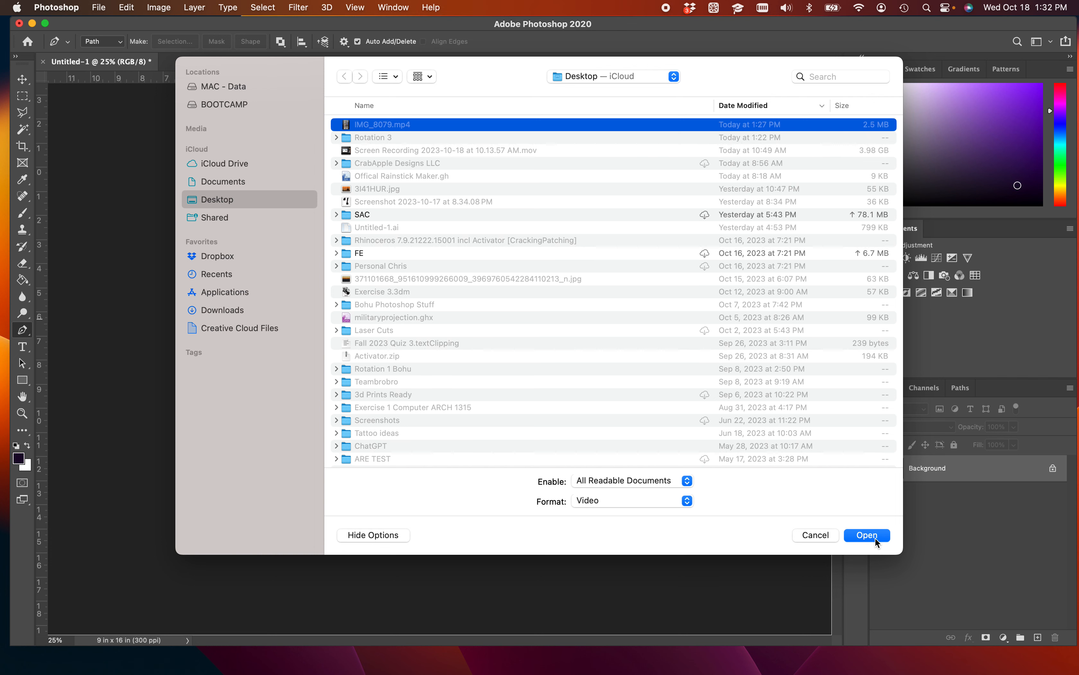
click(867, 535)
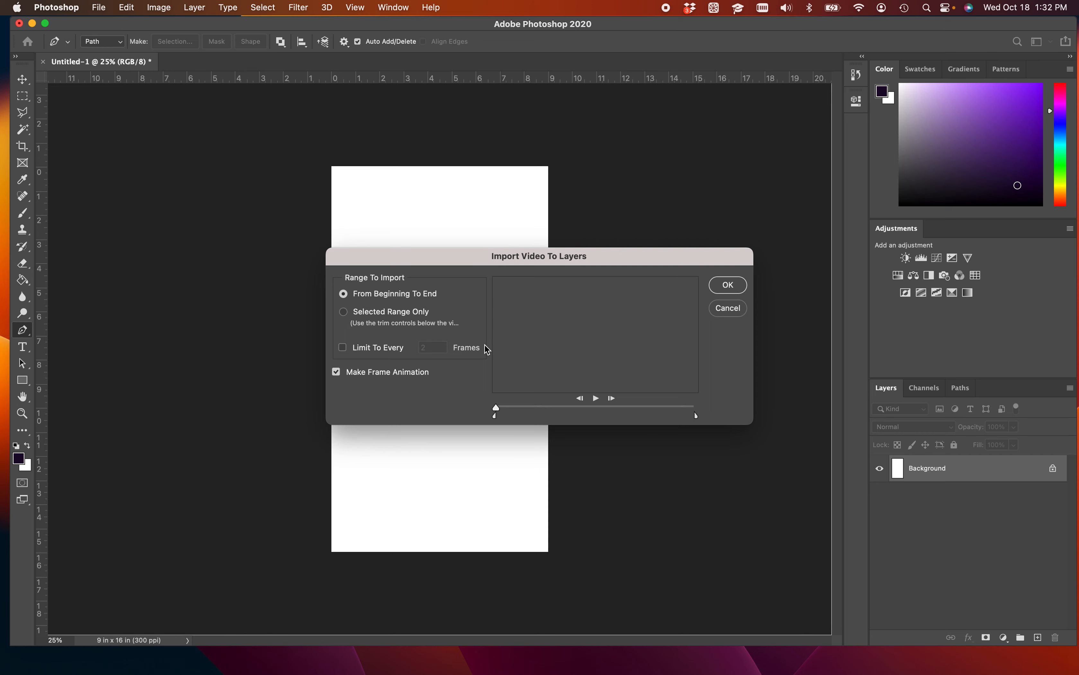
- Trim the import to a selected range in the clip's middle, enable the frame limit, disable Make Frame Animation, and run the import
click(341, 314)
drag(495, 417, 548, 420)
drag(696, 422, 634, 422)
click(343, 347)
click(337, 373)
click(728, 285)
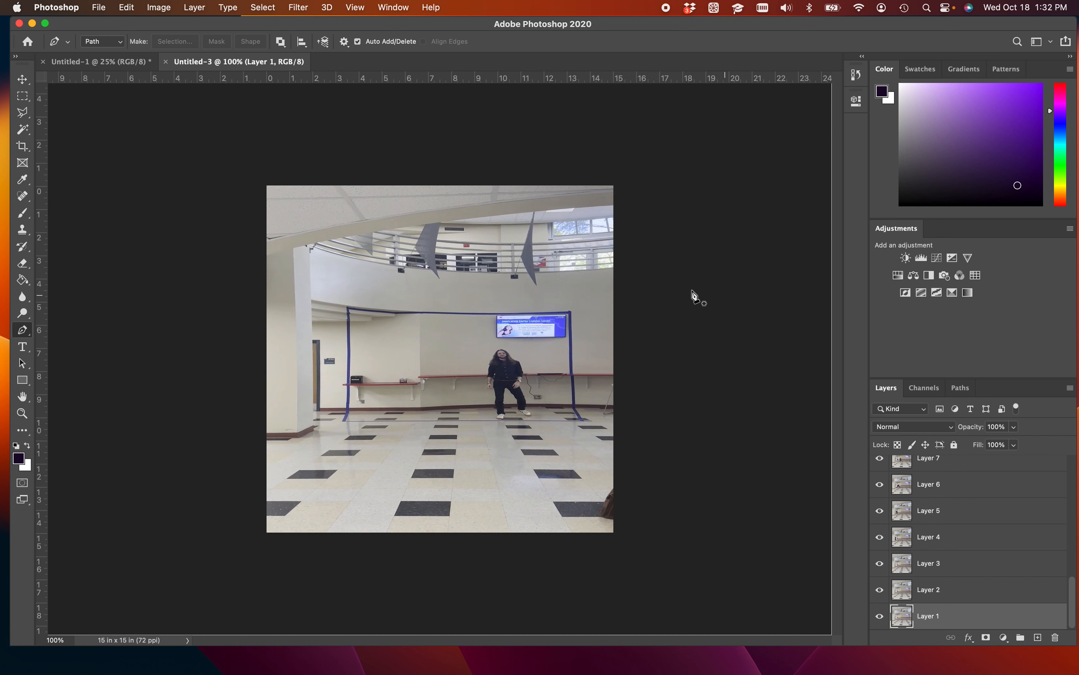
- Hide the upper imported frame layers, from Layer 22 down to Layer 11
scroll(916, 524, up, 10)
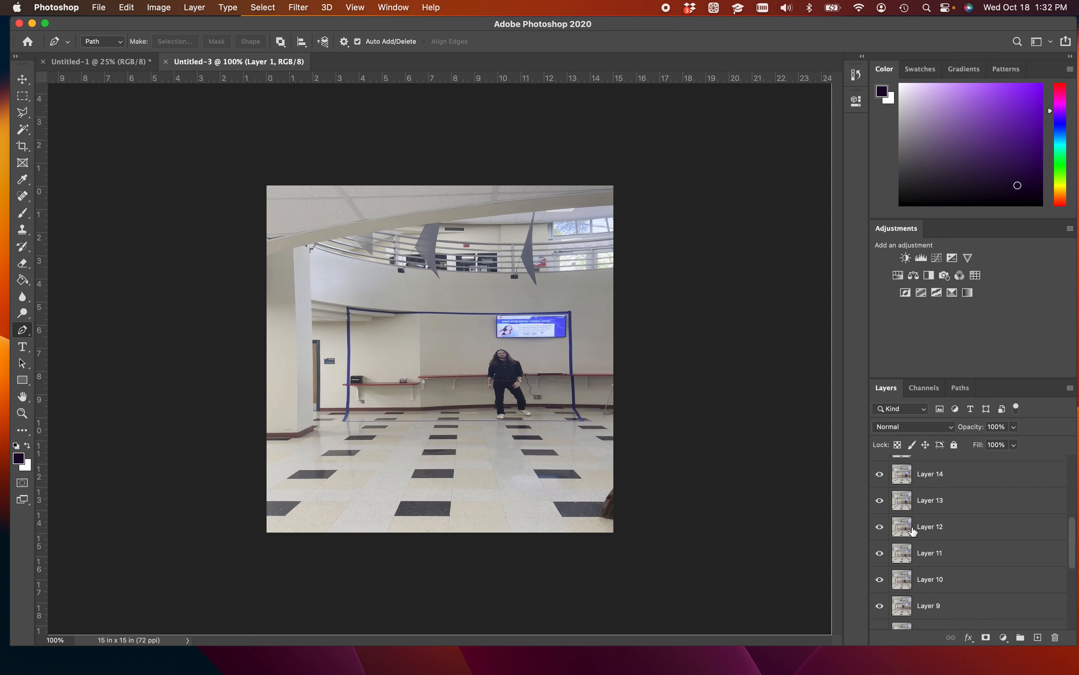
drag(880, 468, 878, 596)
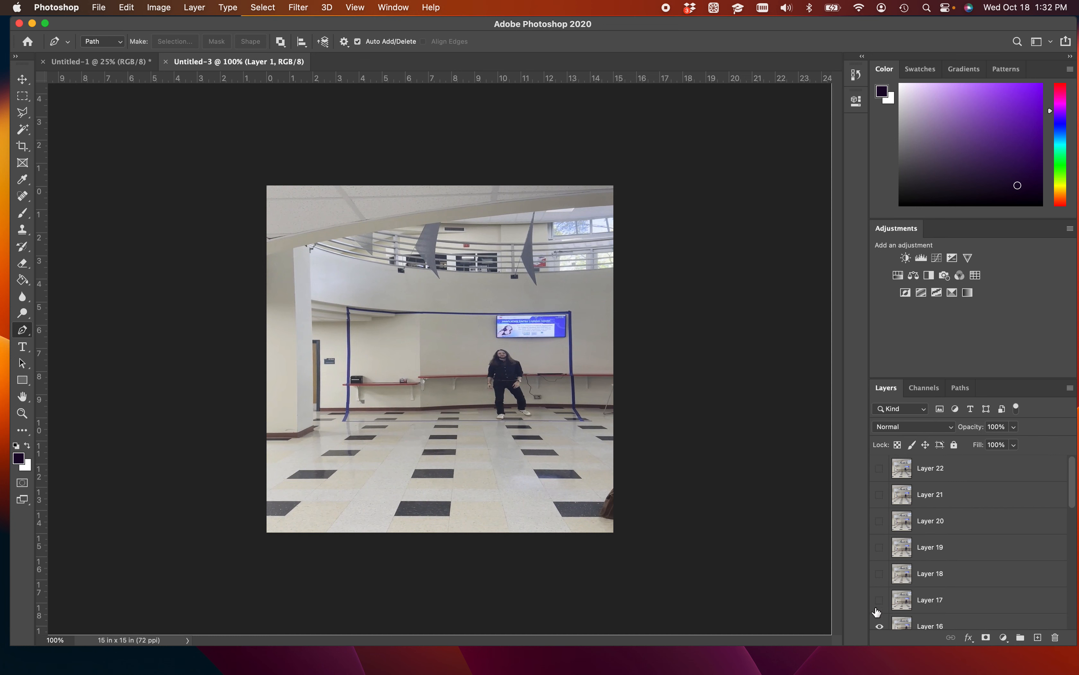
scroll(895, 518, down, 5)
scroll(895, 519, up, 1)
drag(879, 487, 879, 619)
- Try to resize the imported frames document with linked proportions, entering a 9-inch width and then a 16-inch height
click(158, 7)
click(175, 114)
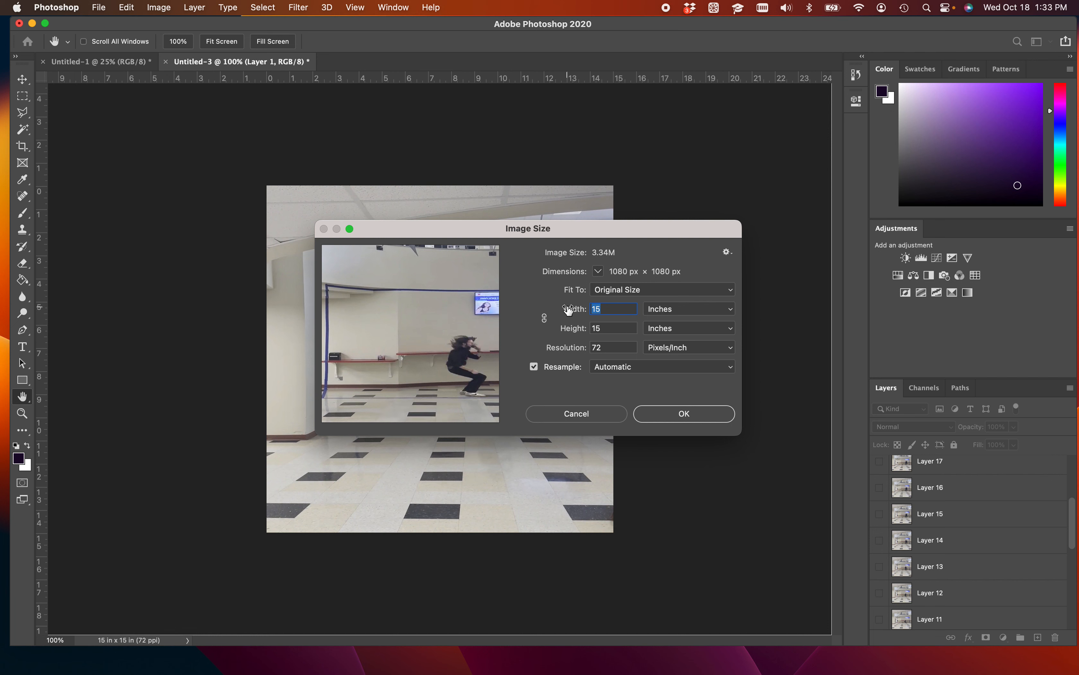
click(544, 318)
text(9)
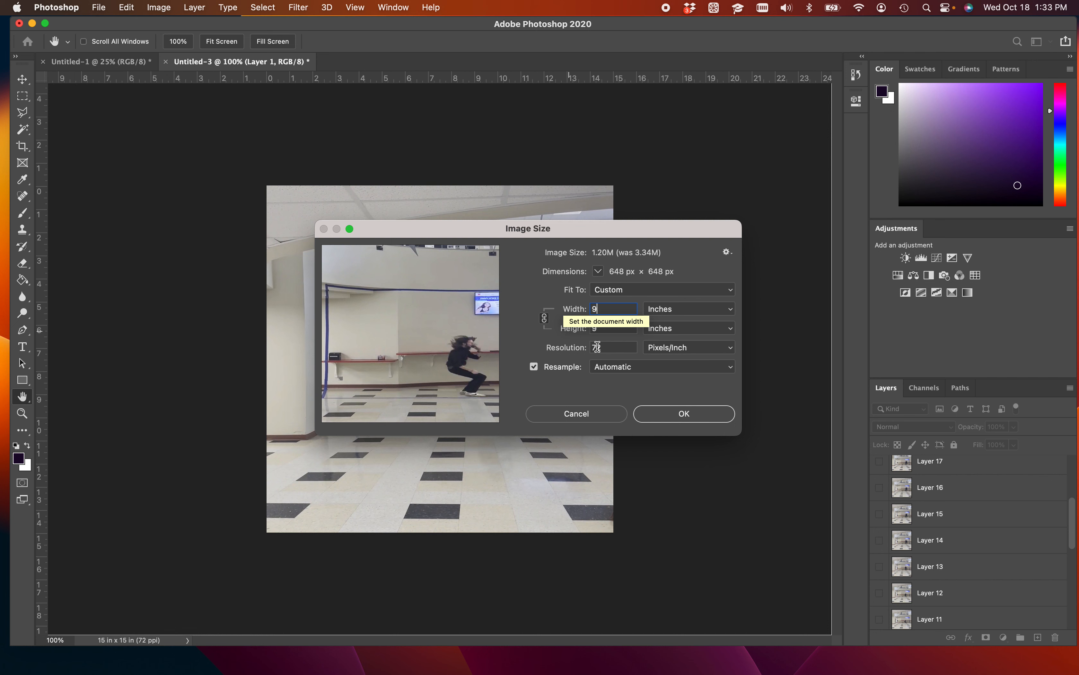
key(Tab)
text(1)
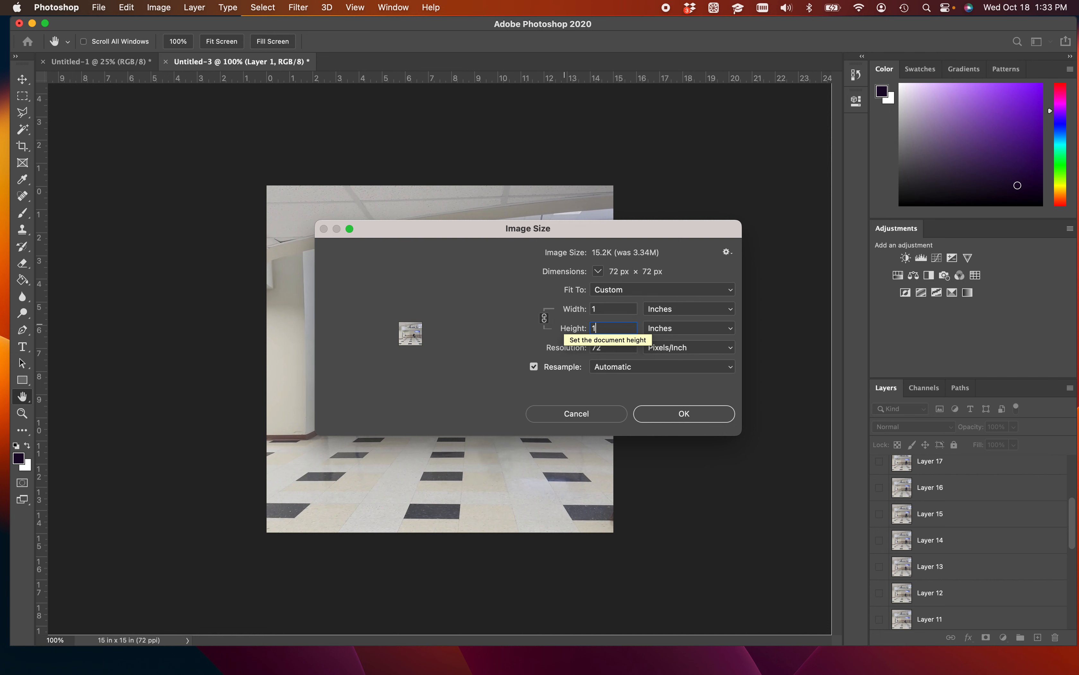
text(6)
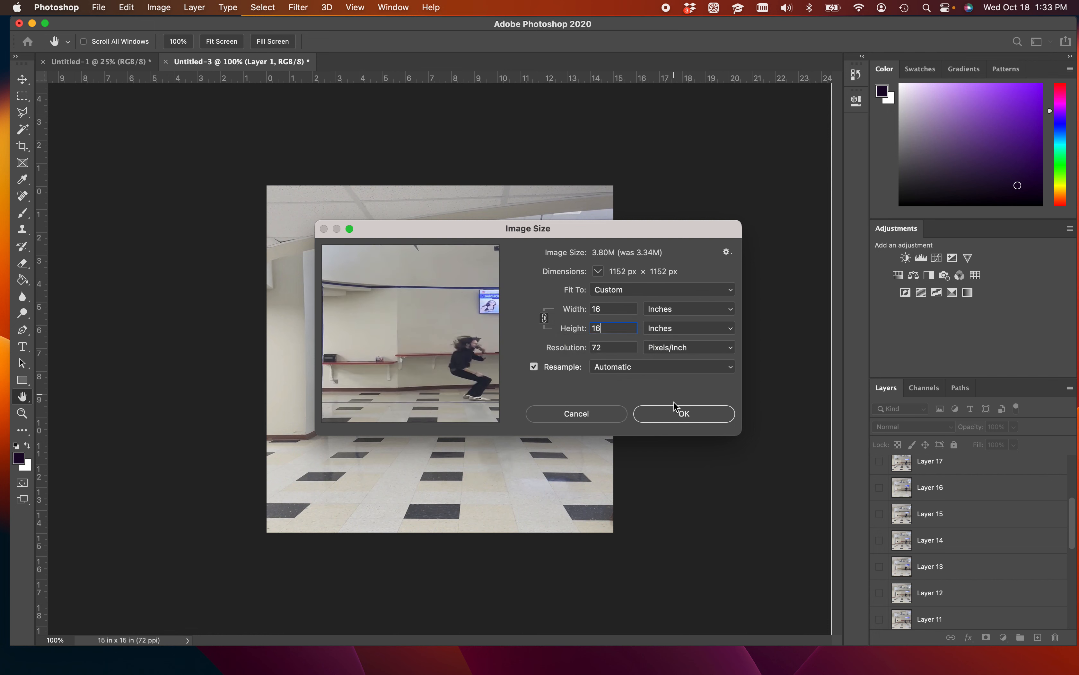
click(676, 414)
key(p)
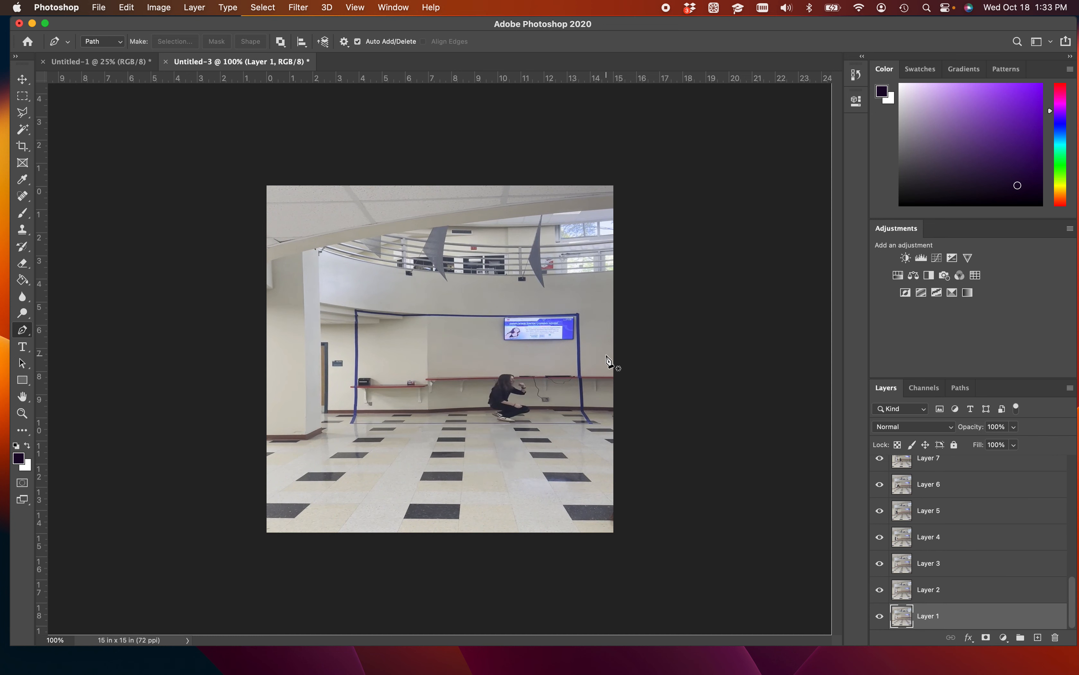
- Hide Layers 7 through 2 above Layer 1 and compare the frames document with the blank one
click(881, 460)
drag(884, 464, 878, 598)
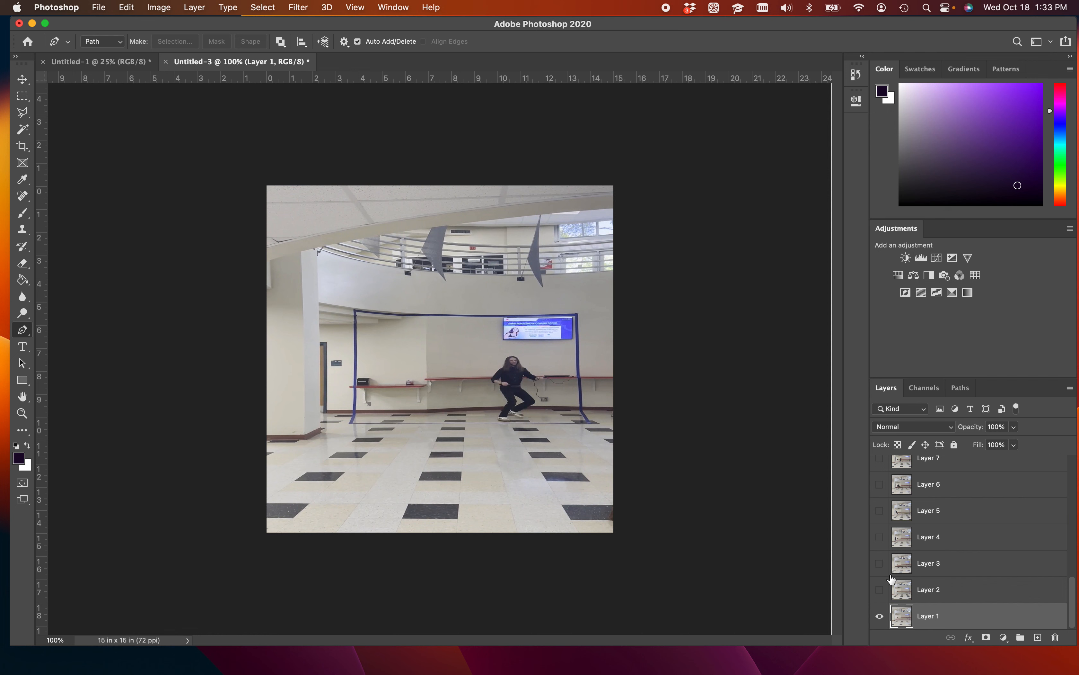
click(134, 65)
click(234, 65)
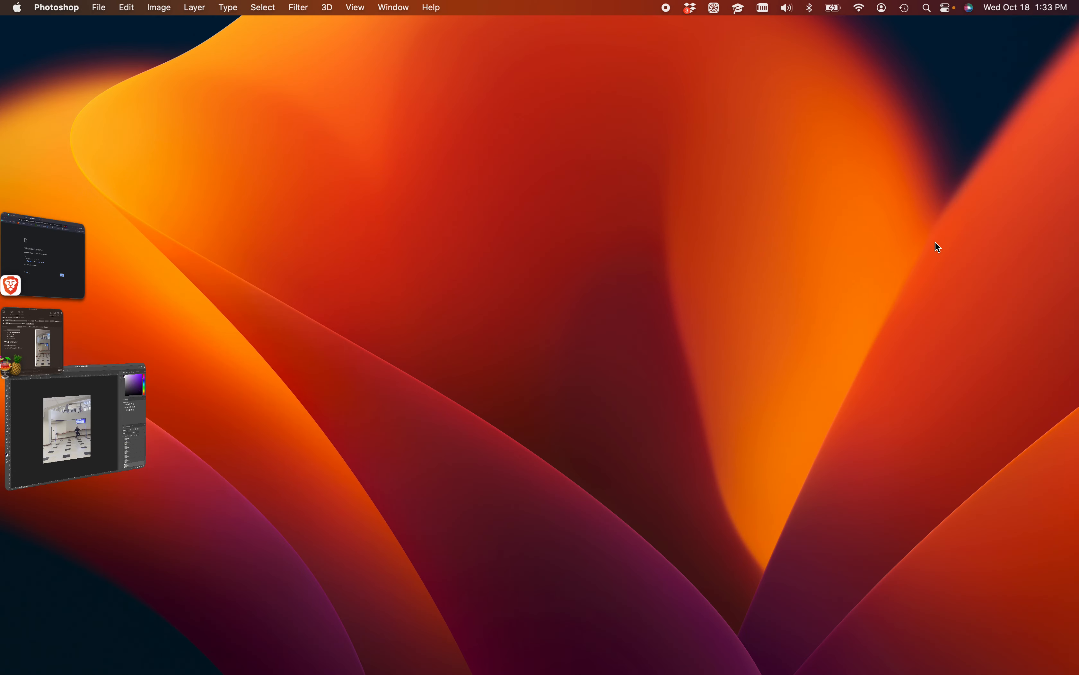
- Switch to HandBrake and examine the Dimensions settings of the IMG_8079 conversion
click(937, 248)
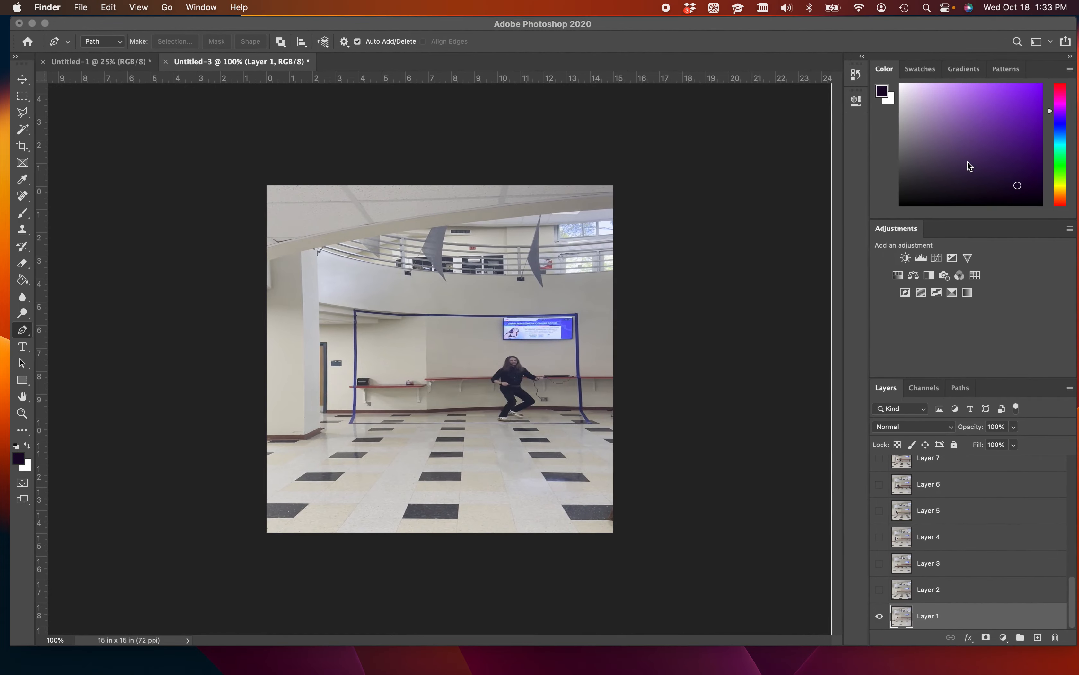
click(881, 27)
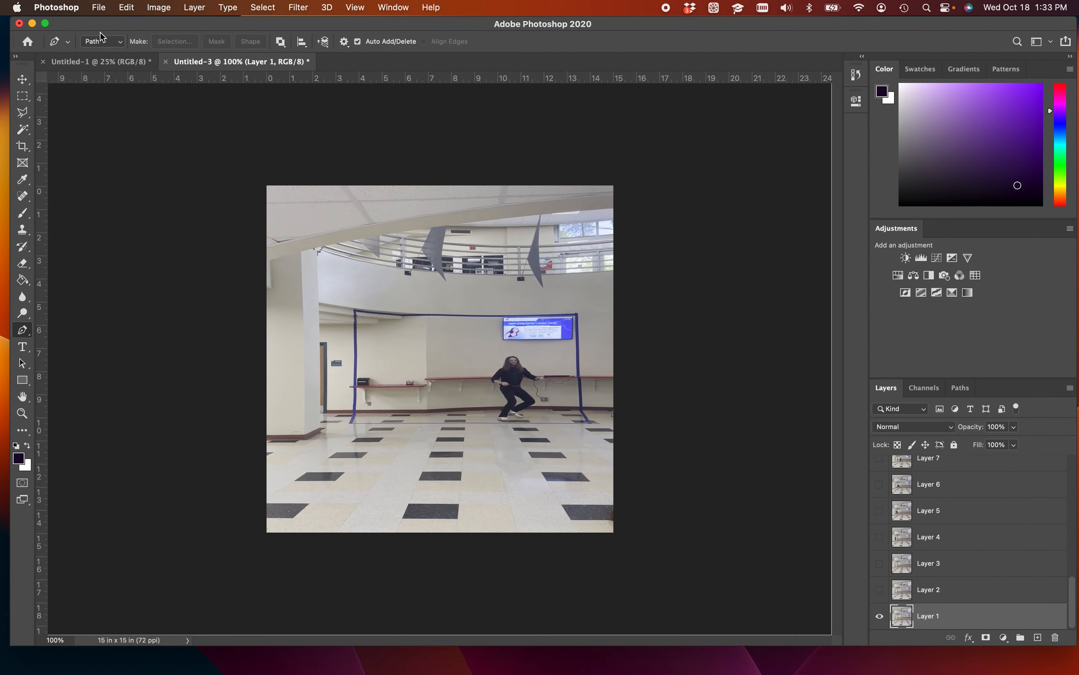
click(31, 24)
click(836, 282)
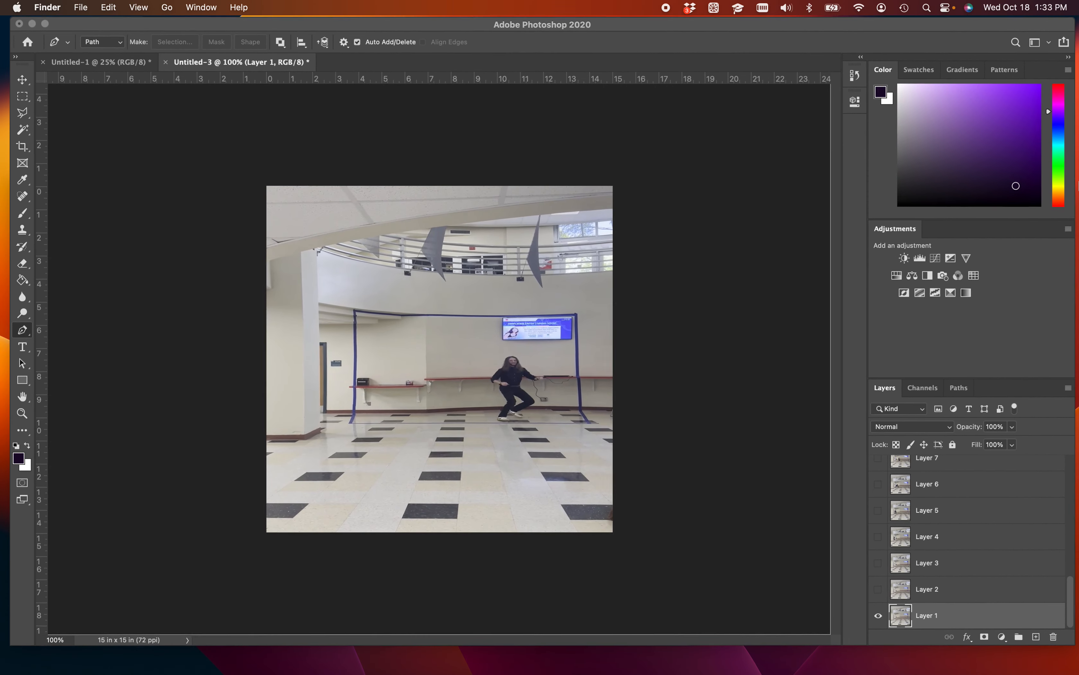
click(32, 26)
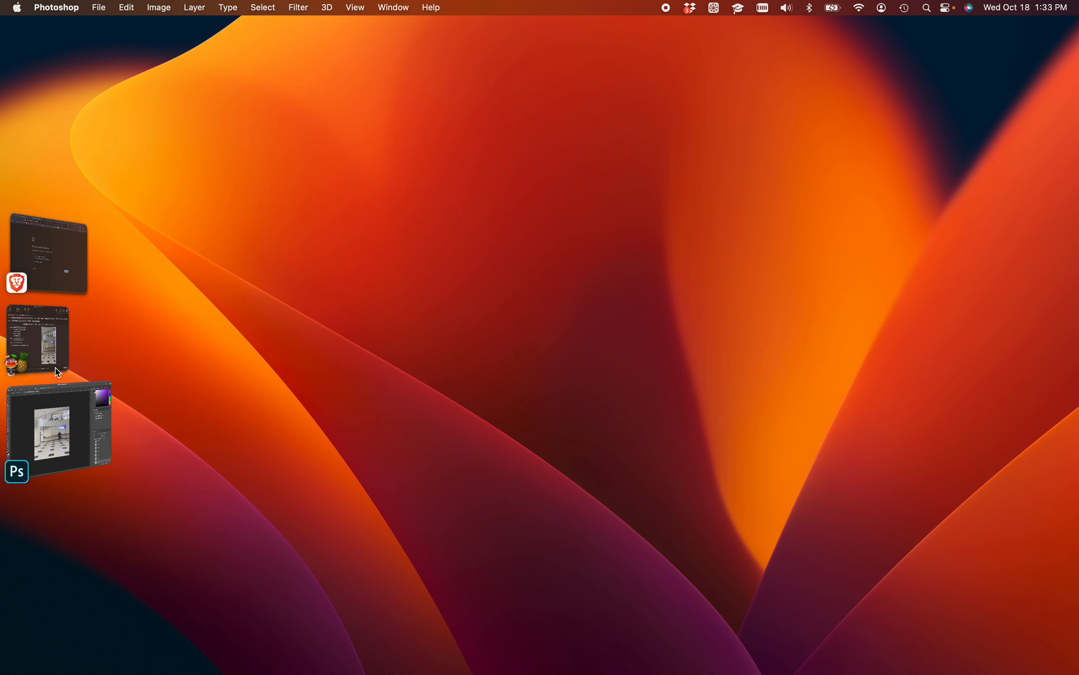
click(39, 349)
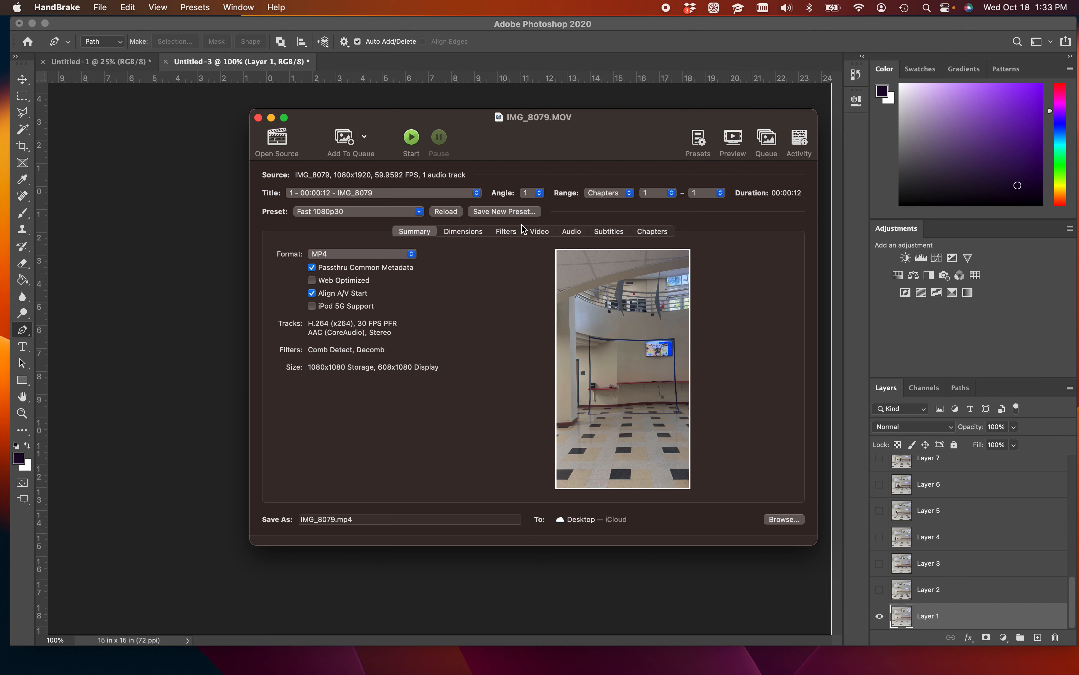
click(474, 232)
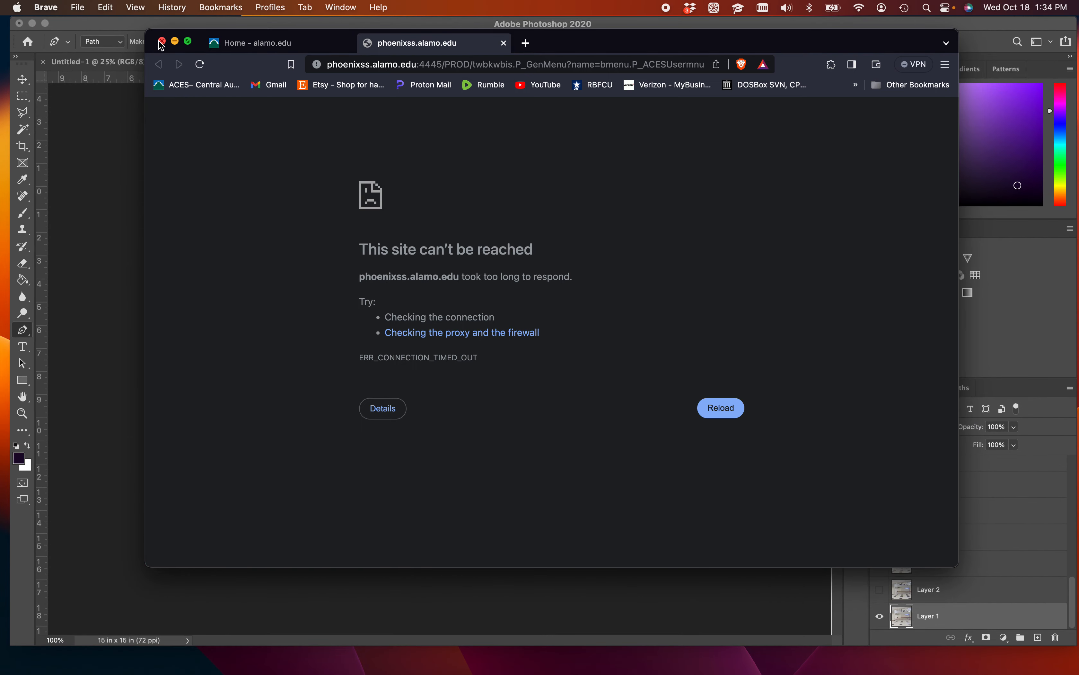
- Close the Brave browser window and move the Photoshop window aside to uncover the desktop files
click(161, 41)
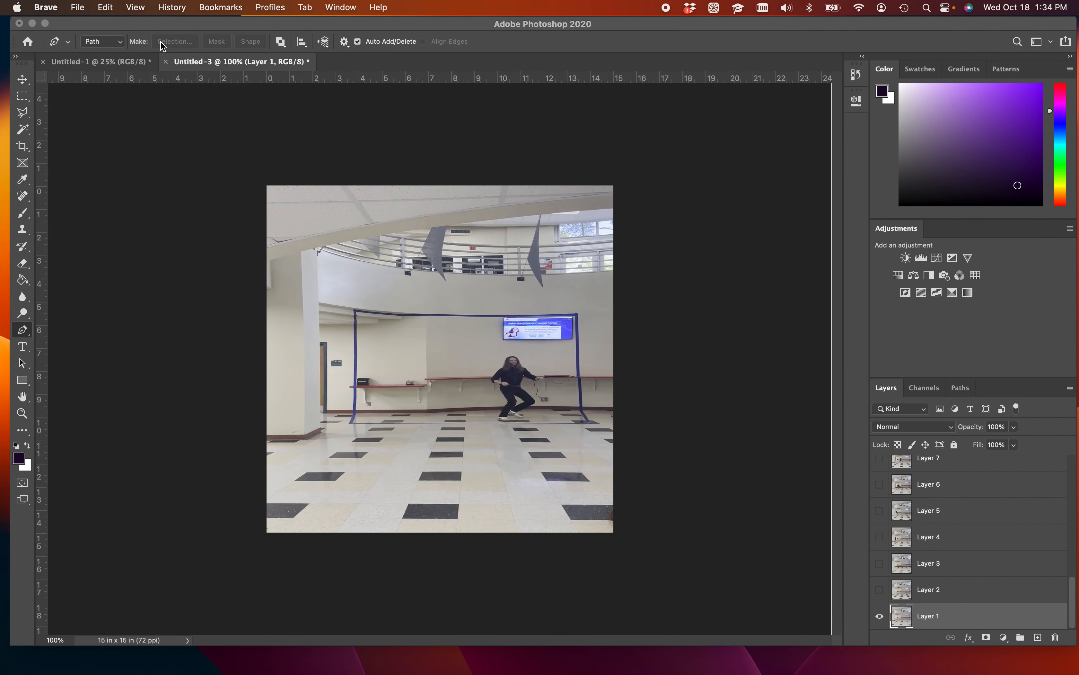
click(617, 27)
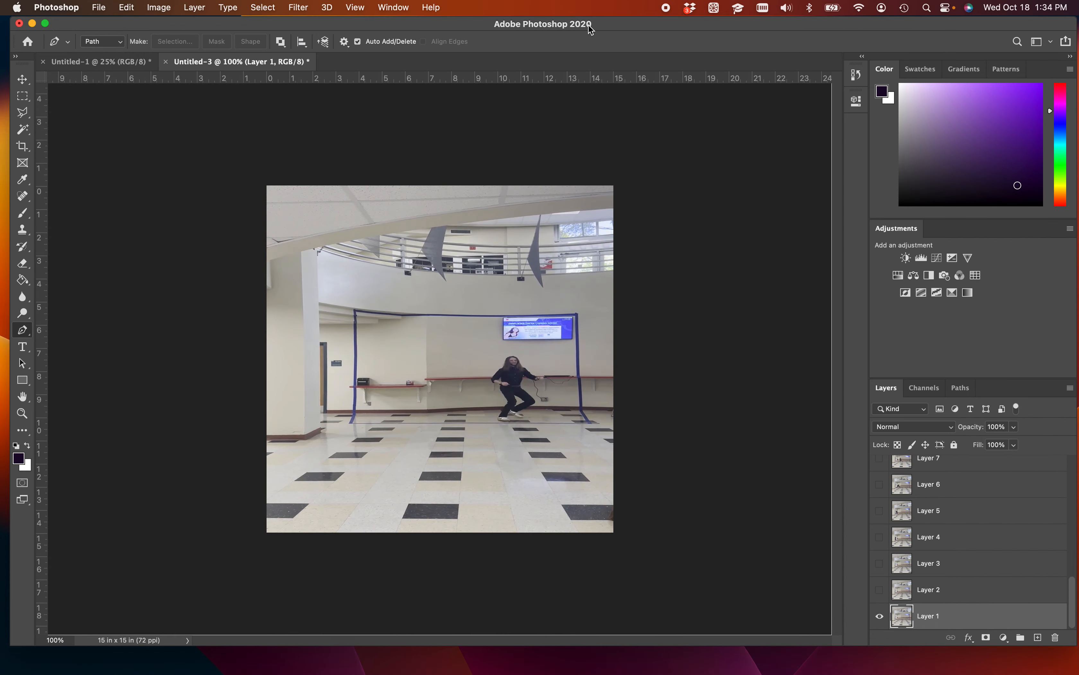
drag(588, 26, 442, 128)
drag(653, 130, 394, 128)
click(944, 180)
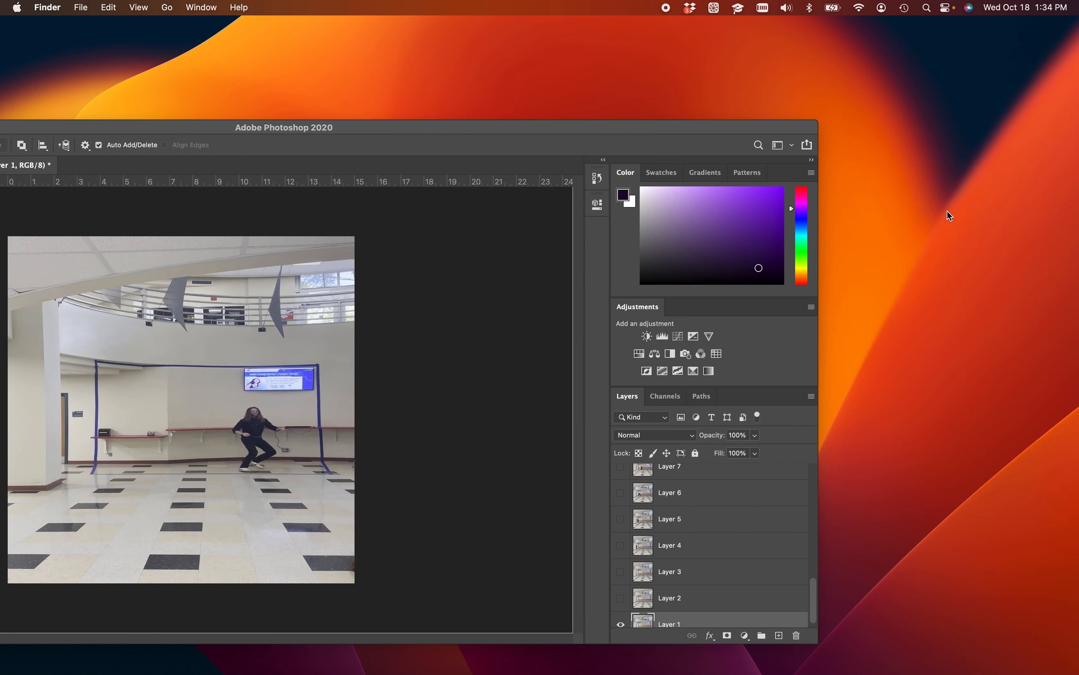
- Check the proportions of IMG_8079.mp4 in QuickTime Player, close it, and bring the Photoshop window back into full view
click(1047, 187)
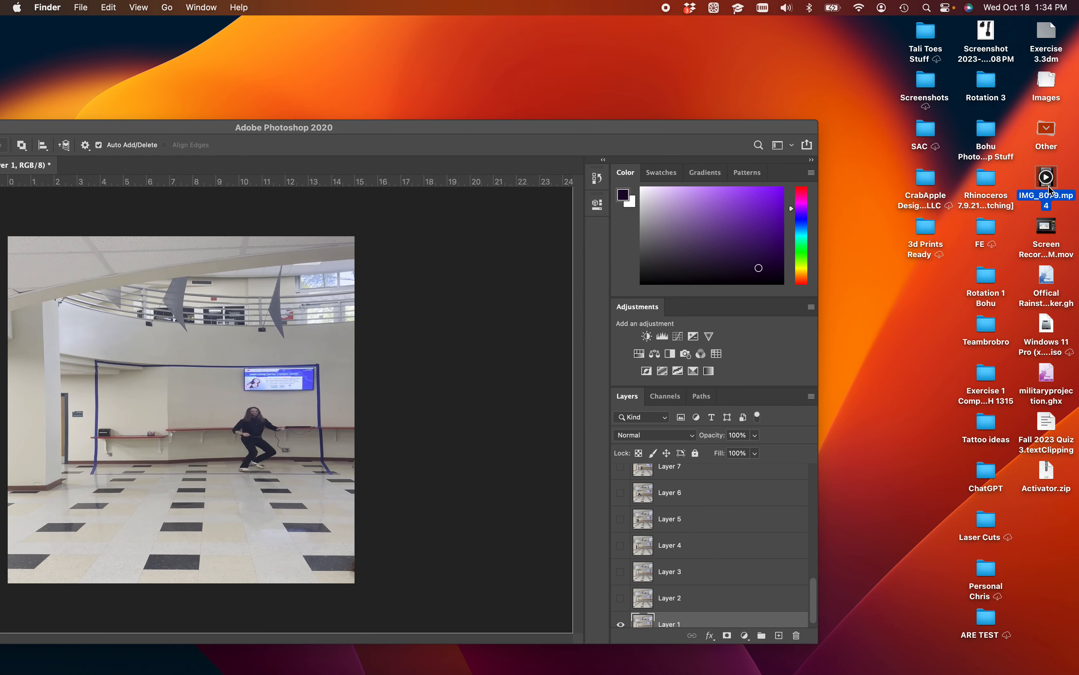
double_click(1048, 187)
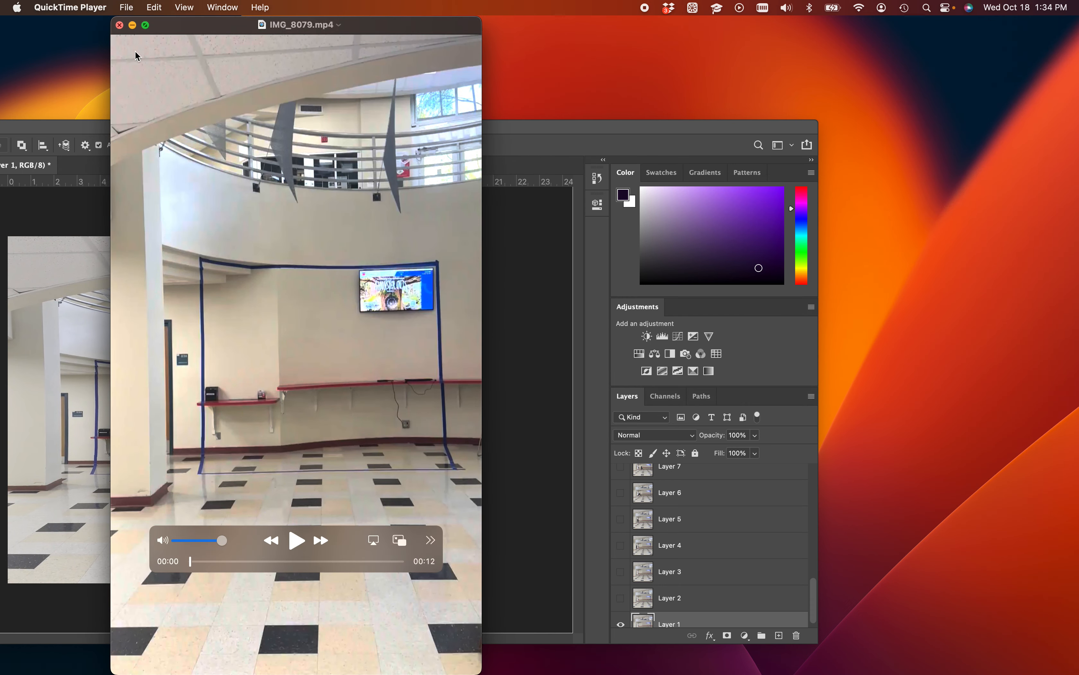
key(super+w)
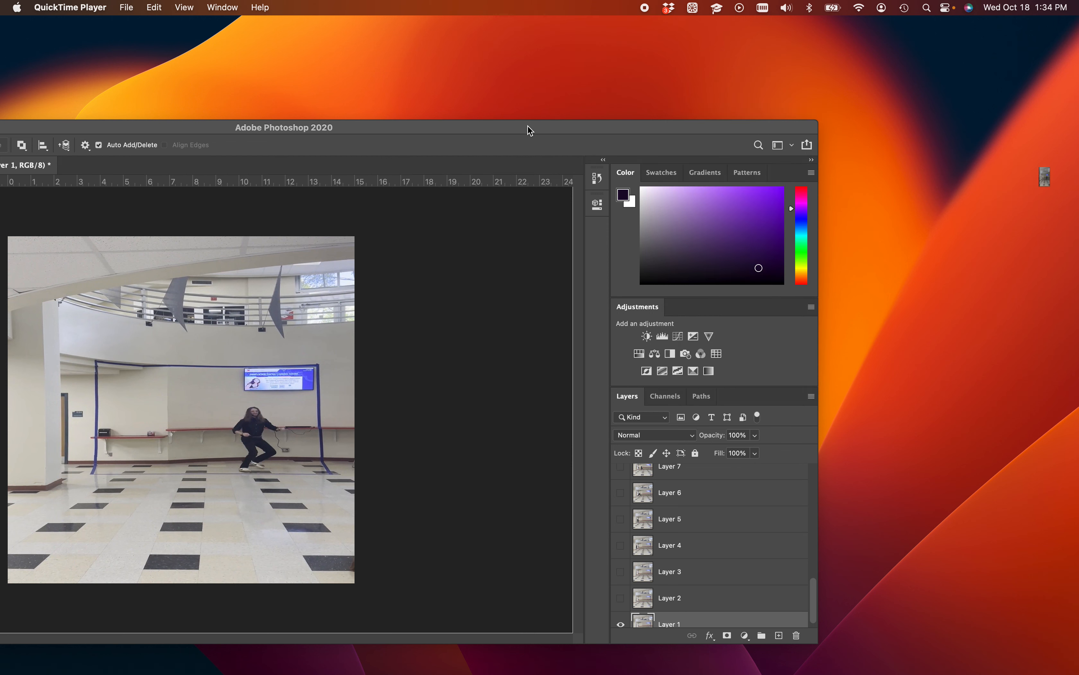
click(531, 128)
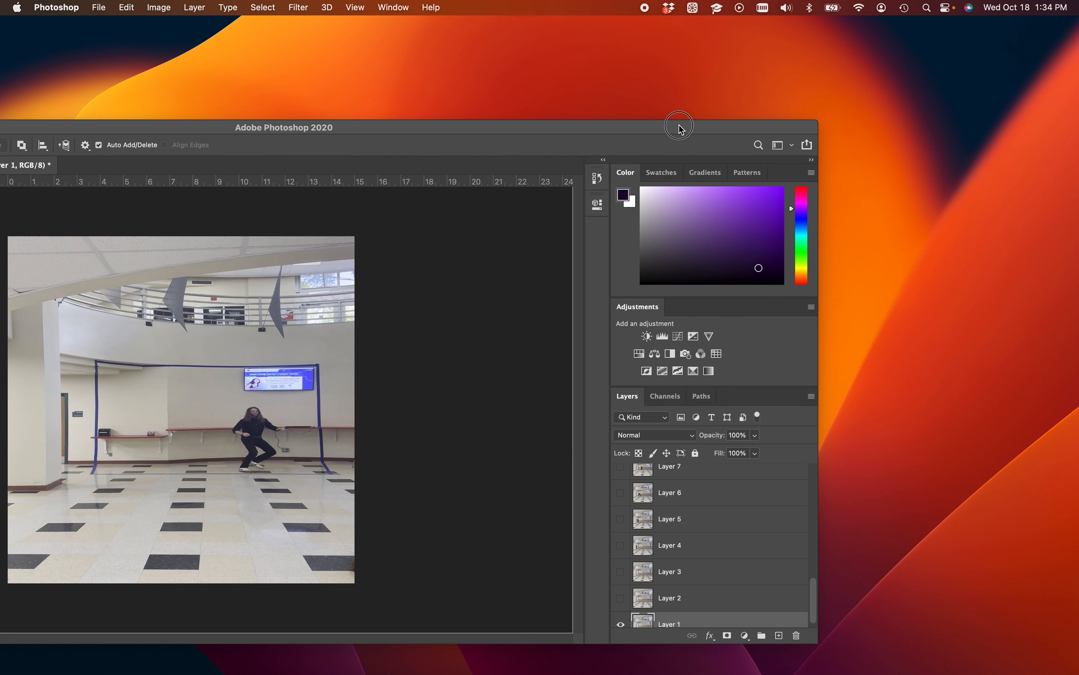
drag(439, 131, 691, 71)
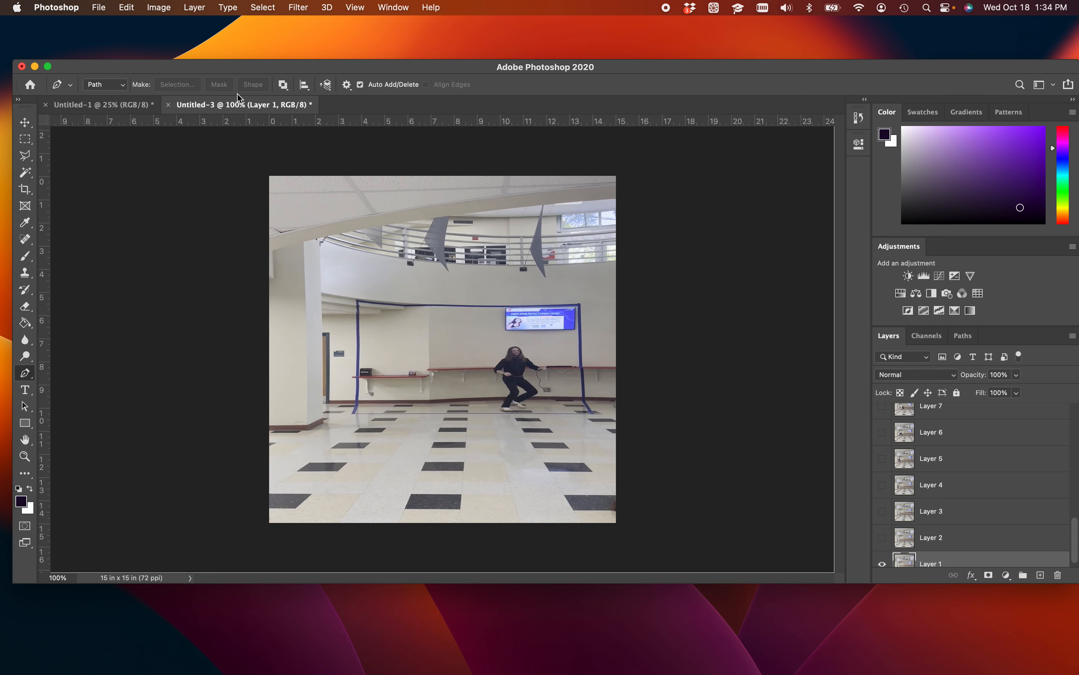
- Move the Photoshop window up and close the frames document Untitled-3 without saving it
drag(241, 62, 241, 33)
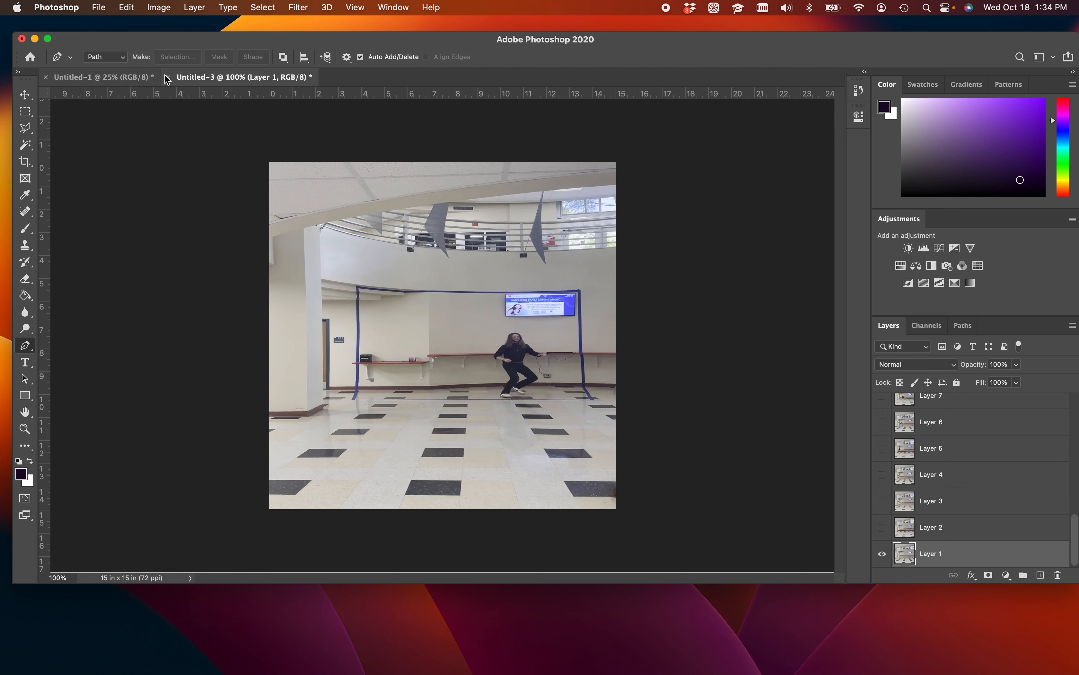
click(169, 78)
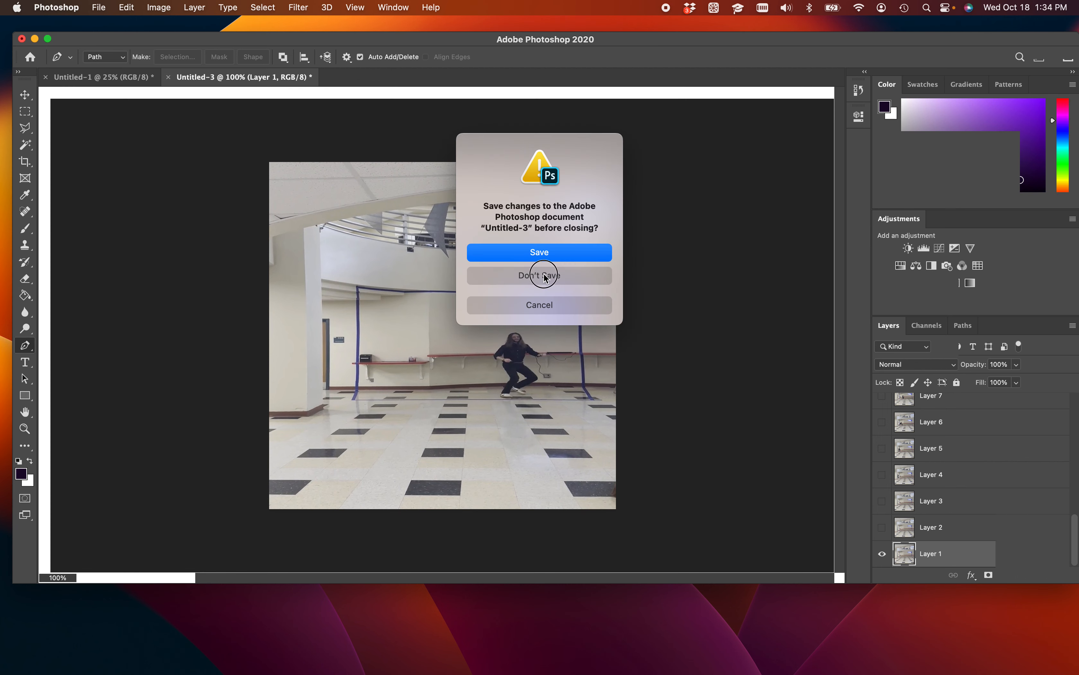
click(543, 275)
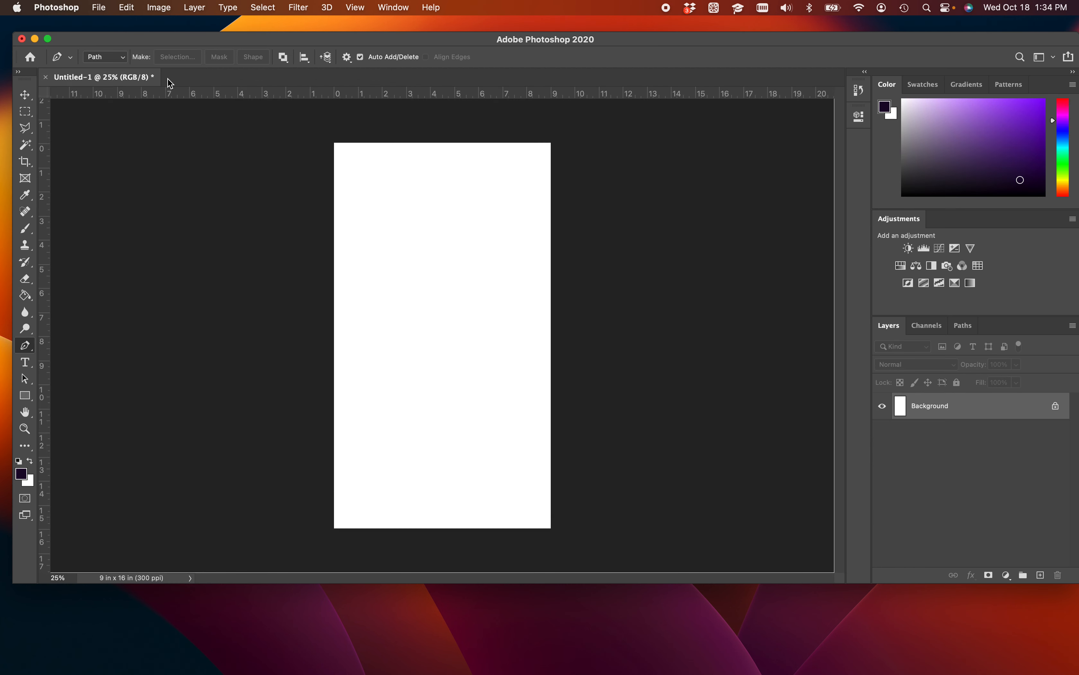
- Start a Video Frames to Layers import with IMG_8079.mp4 from the desktop as the source
click(98, 7)
mouse_move(168, 326)
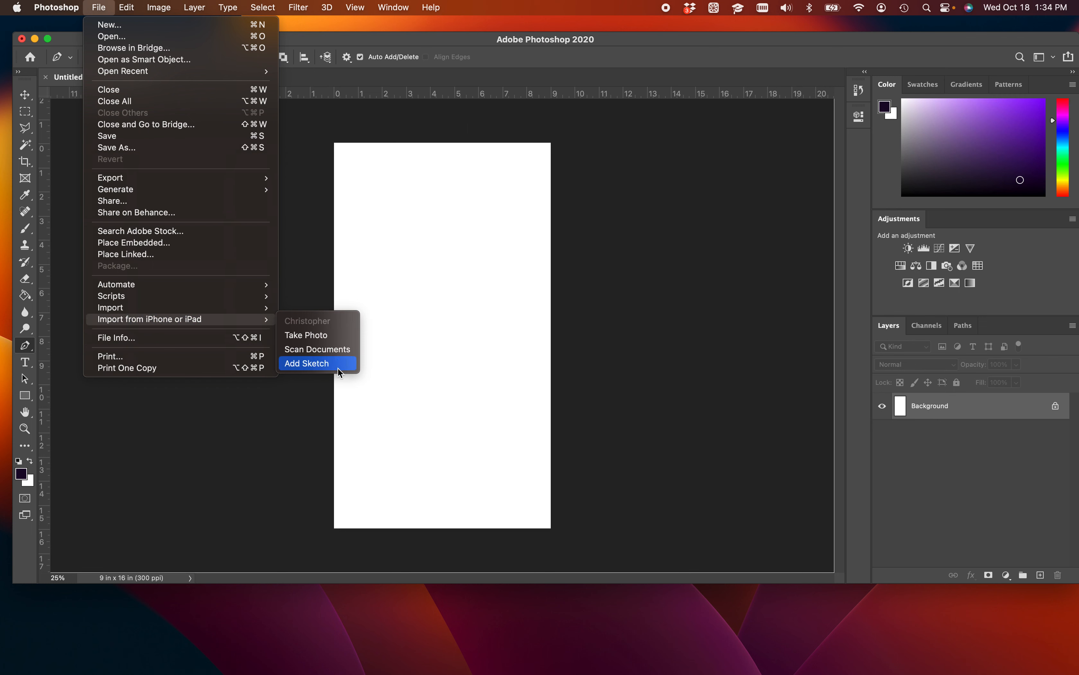
mouse_move(192, 301)
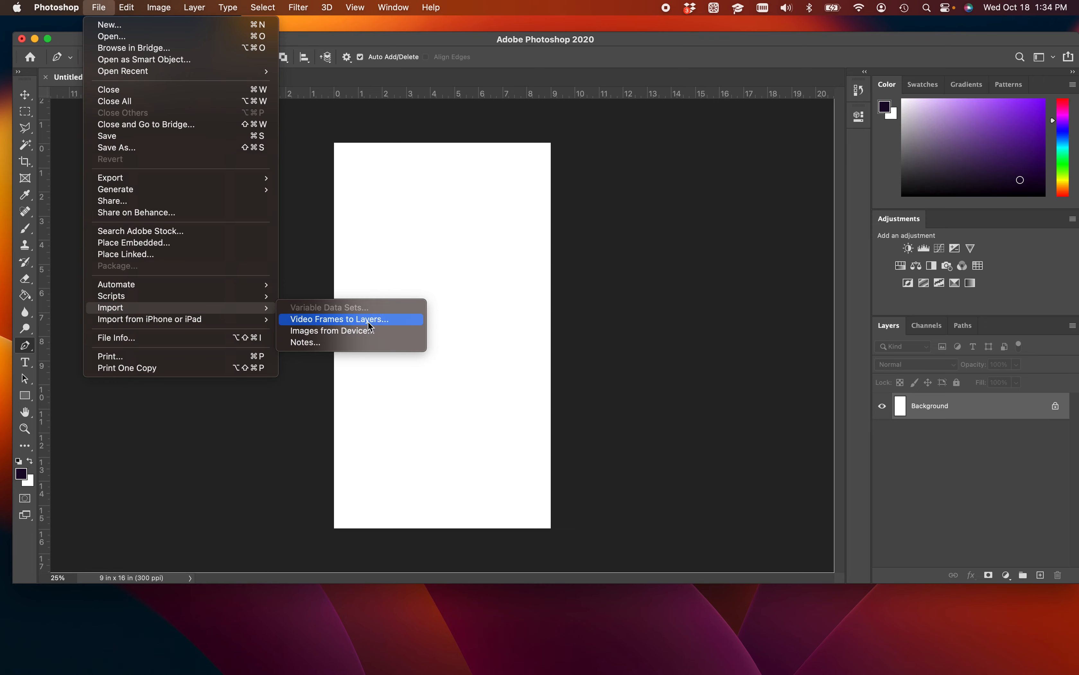
click(368, 320)
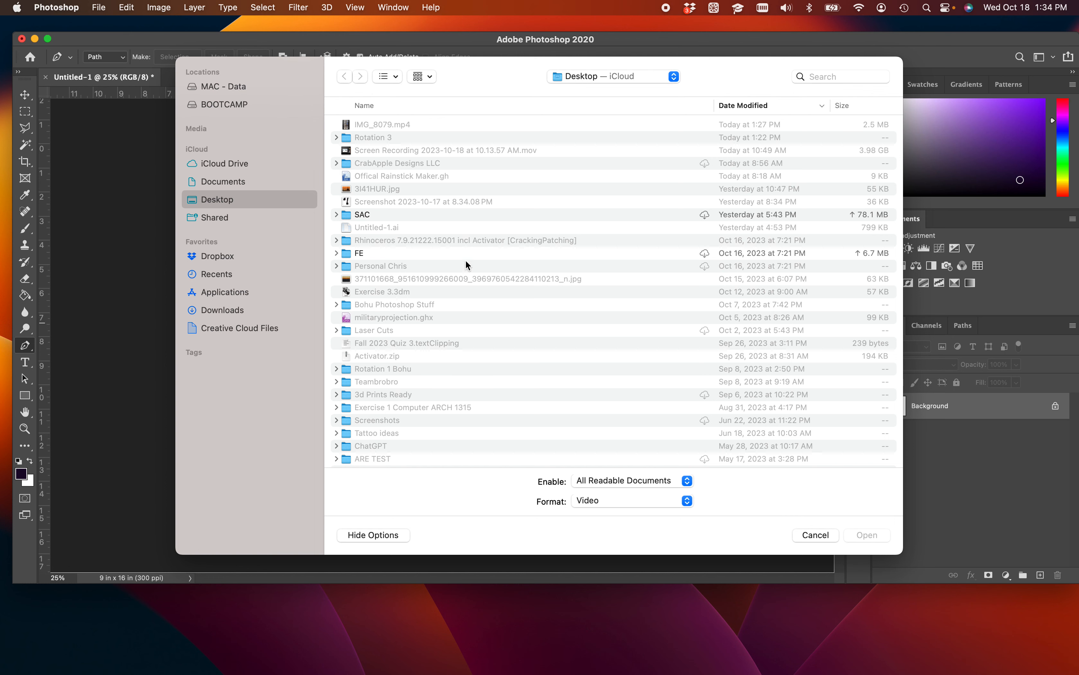
double_click(381, 124)
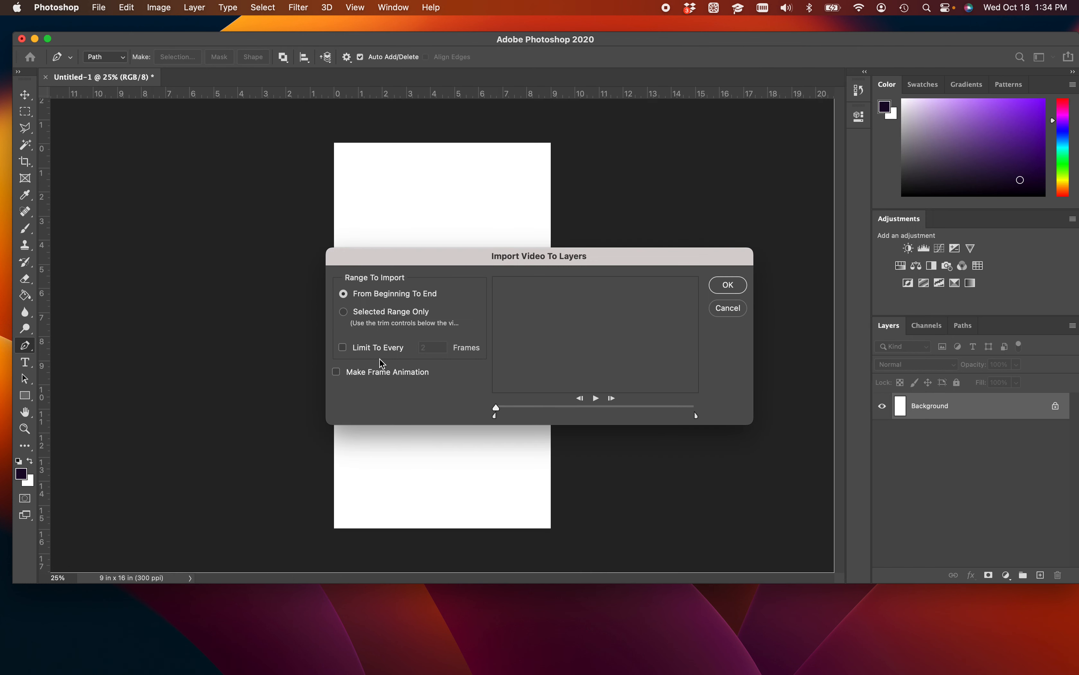
- Import only a selected range trimmed at both ends of the clip, with Make Frame Animation enabled
click(336, 372)
drag(496, 415, 553, 419)
drag(696, 416, 624, 415)
click(343, 312)
click(744, 287)
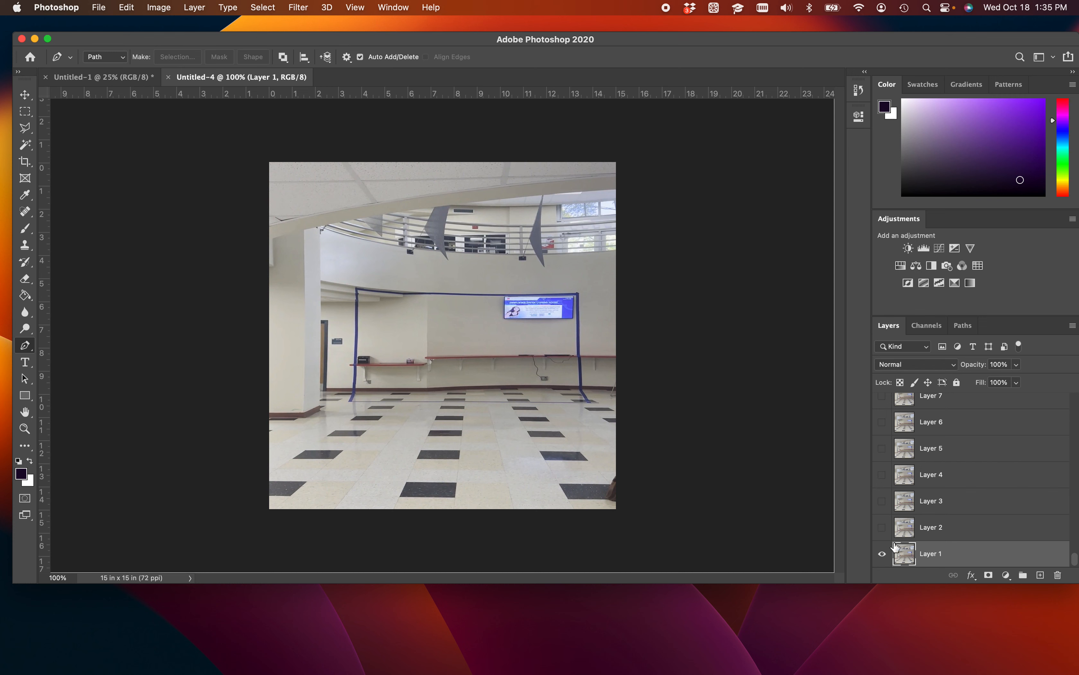
- Show Layers 2 through 7 and one higher frame layer, and look through the imported layer stack
drag(882, 527, 883, 396)
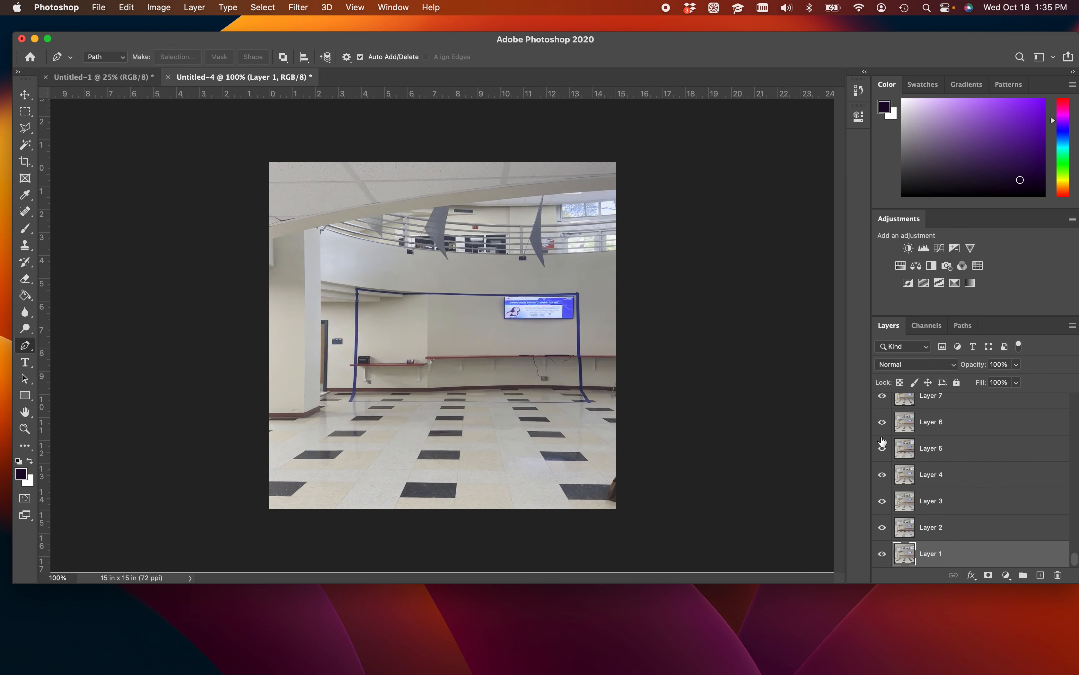
scroll(883, 446, up, 10)
click(882, 499)
scroll(892, 470, up, 20)
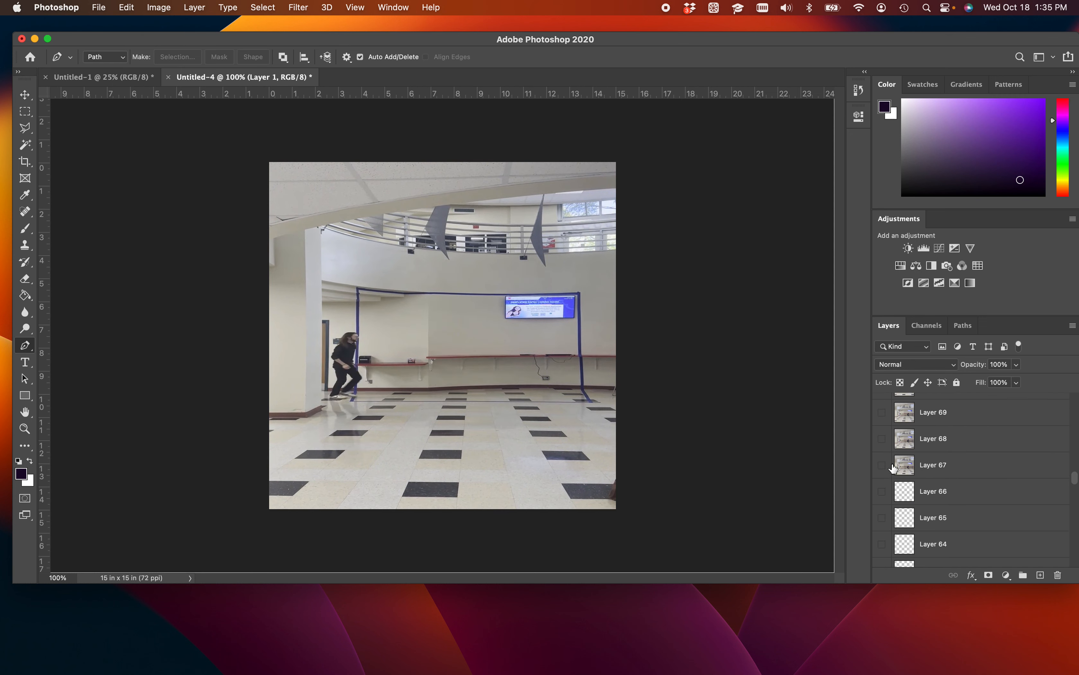
scroll(894, 467, down, 18)
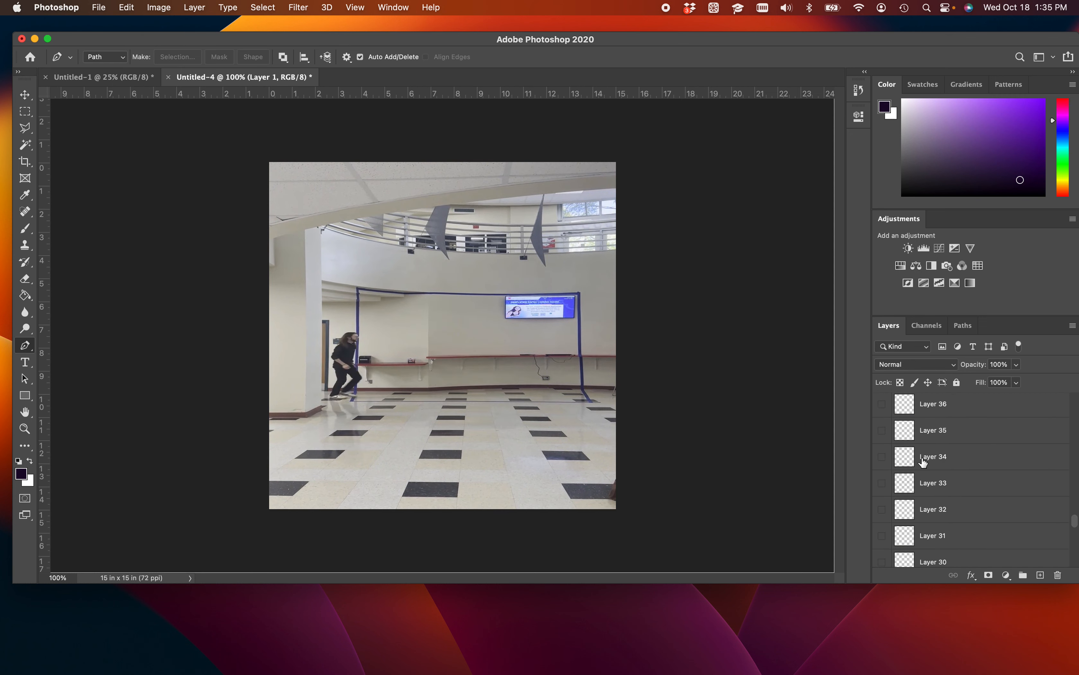
scroll(923, 462, down, 15)
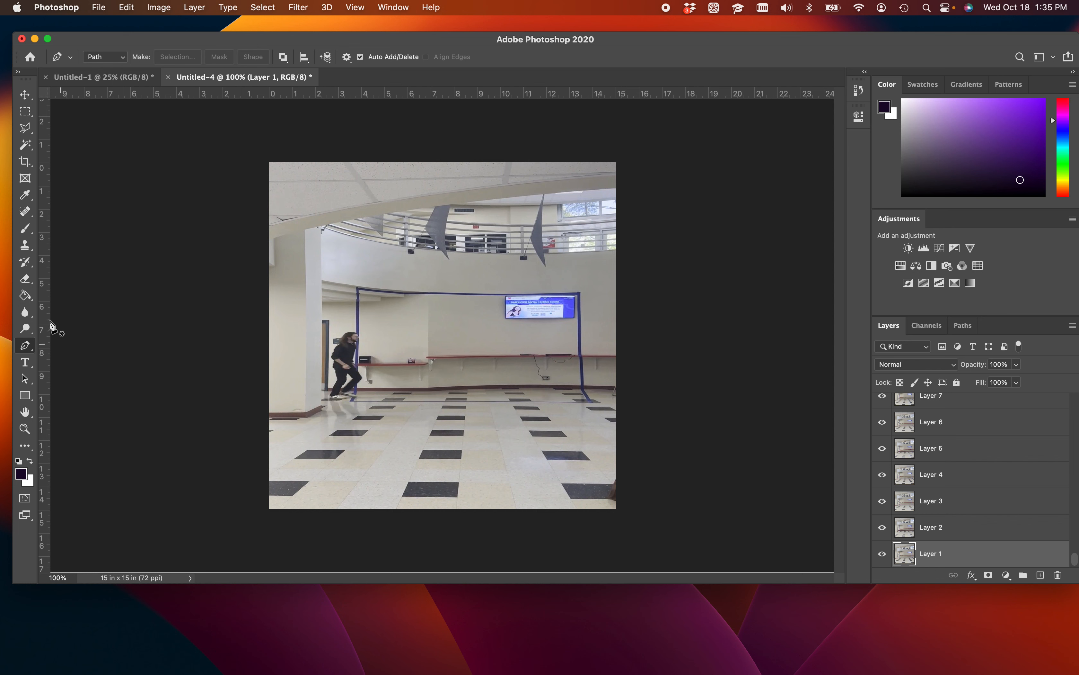
- Try to crop away the left side of the square frame image, and undo the narrower crop
click(25, 161)
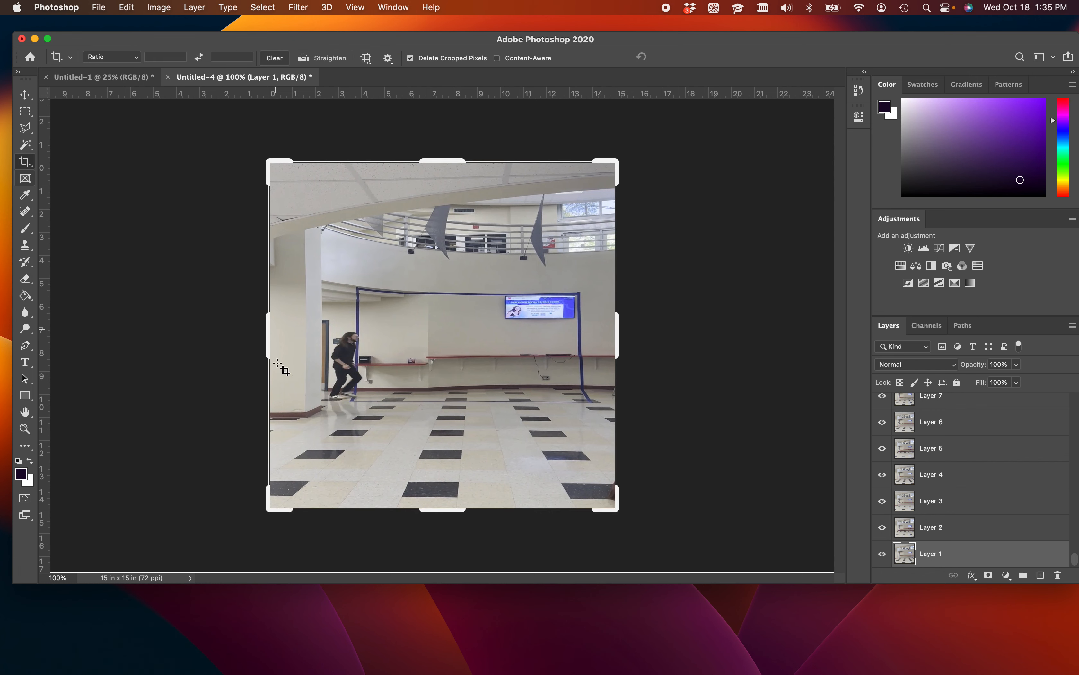
drag(266, 344, 323, 332)
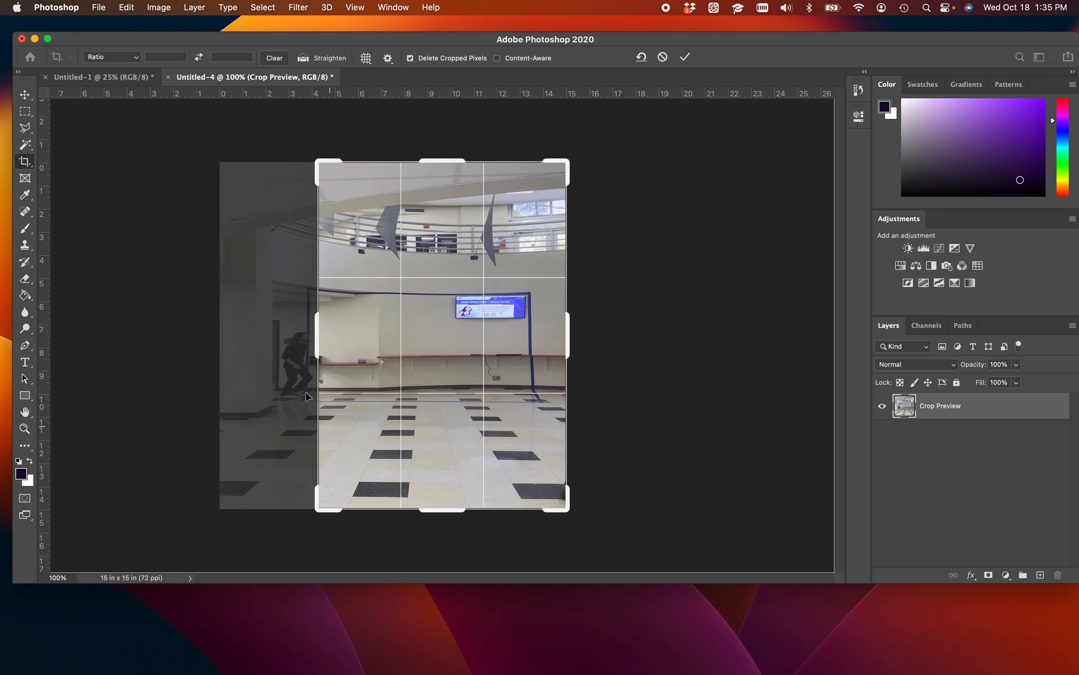
key(super+z)
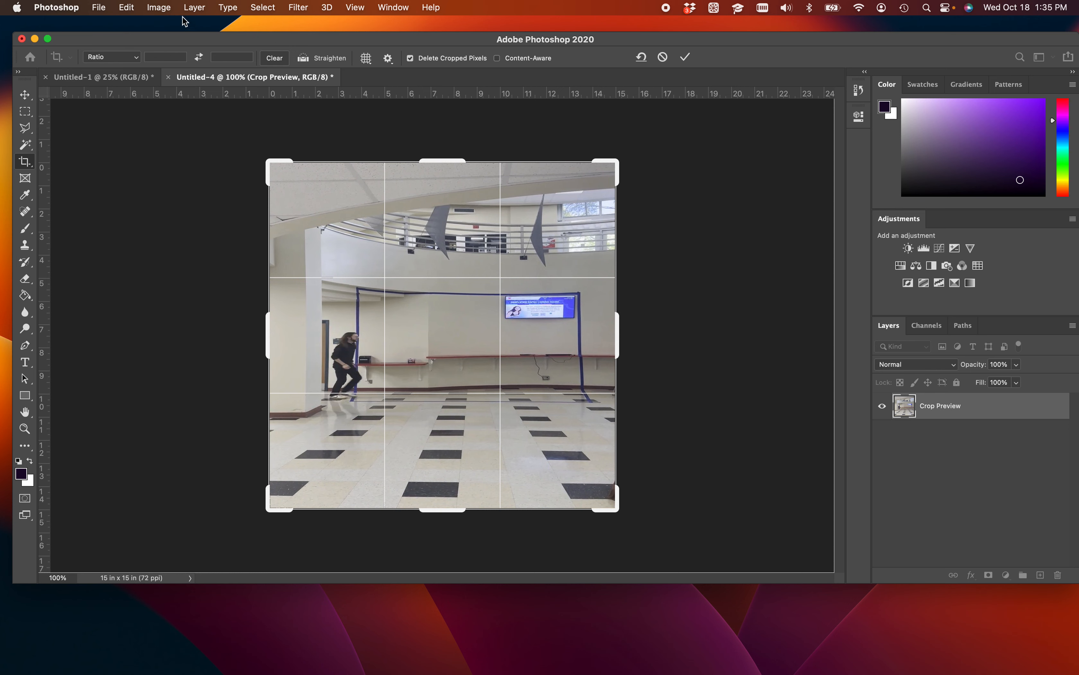
click(166, 9)
mouse_move(128, 12)
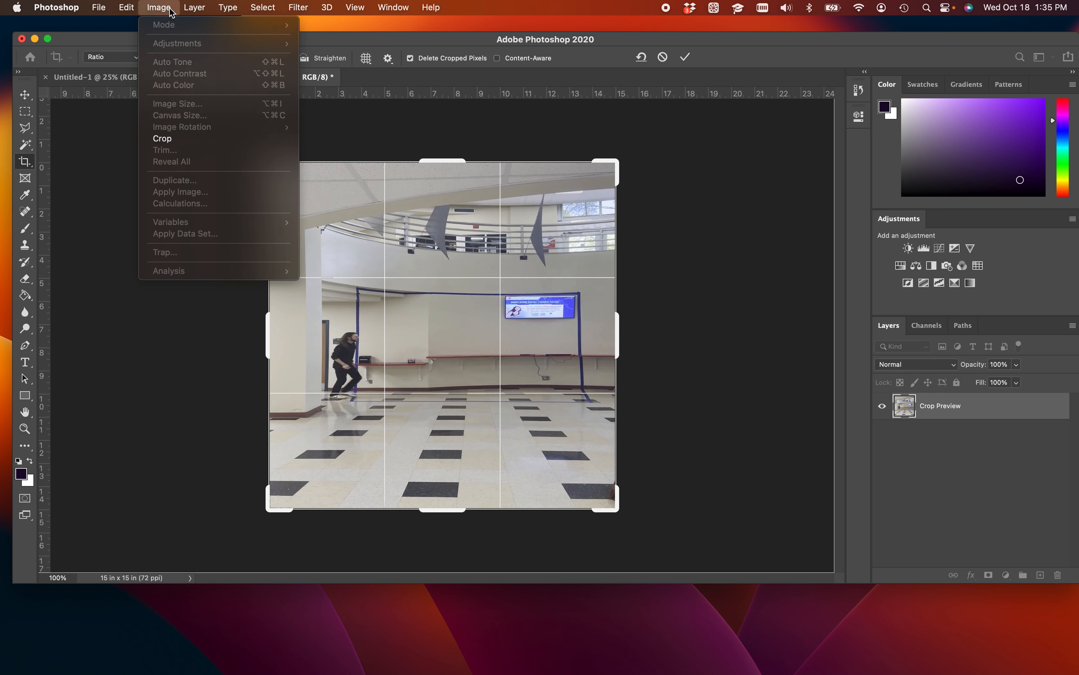
click(189, 139)
- Try a canvas size of 9 x 16 inches on the frames document, accepting the clipping, and undo it
click(169, 10)
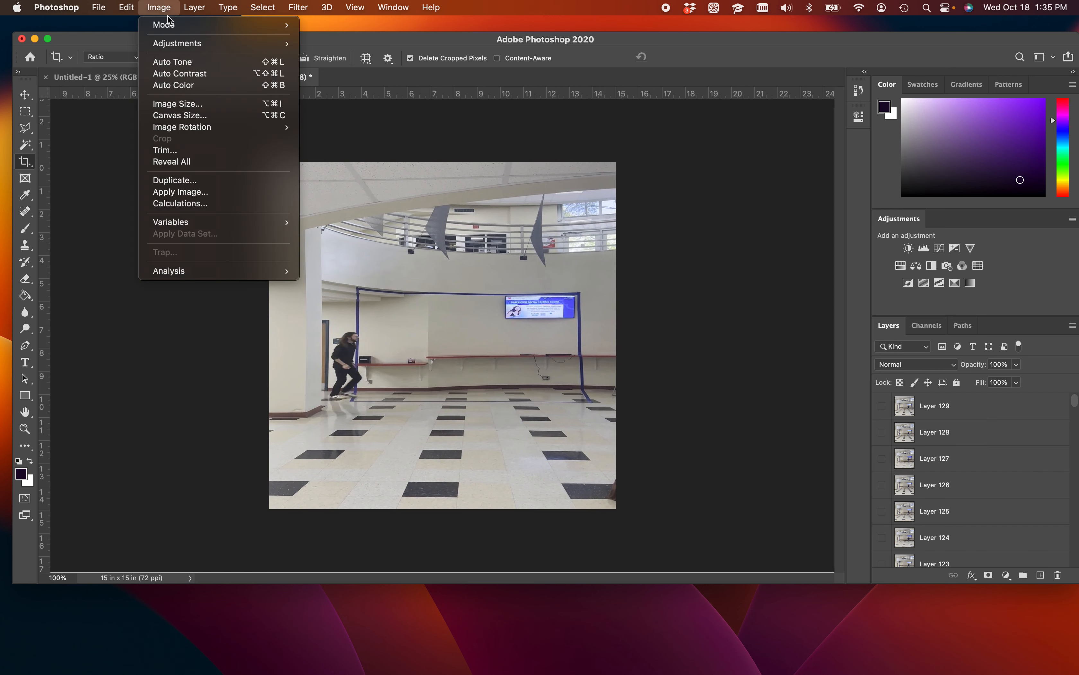
click(185, 116)
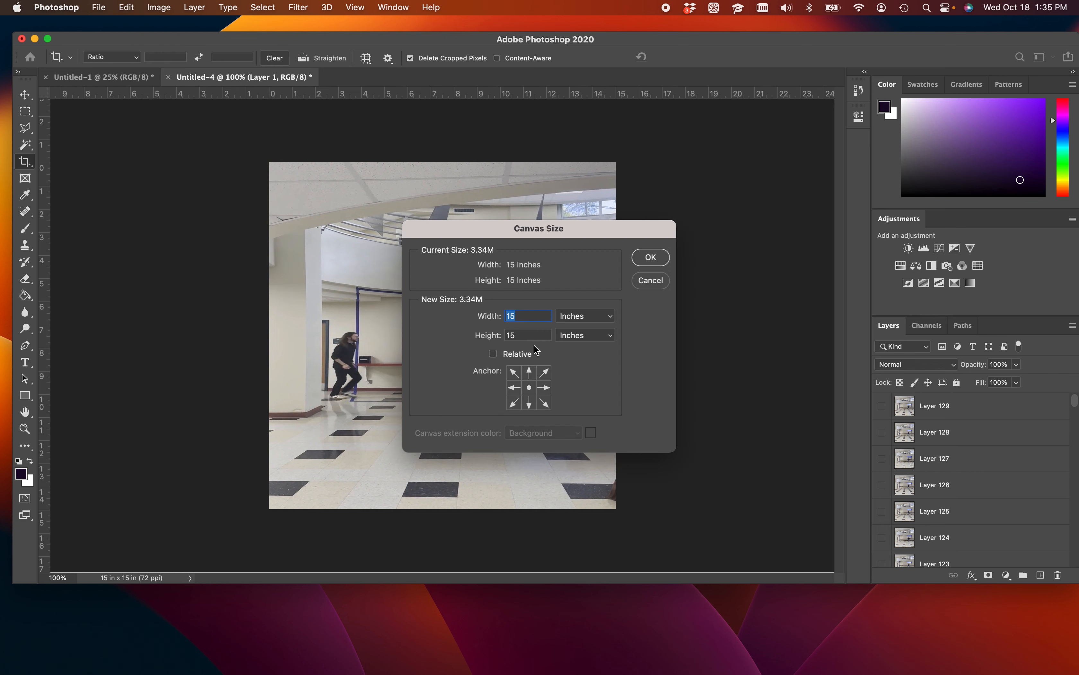
text(9)
key(Tab)
text(16)
click(659, 262)
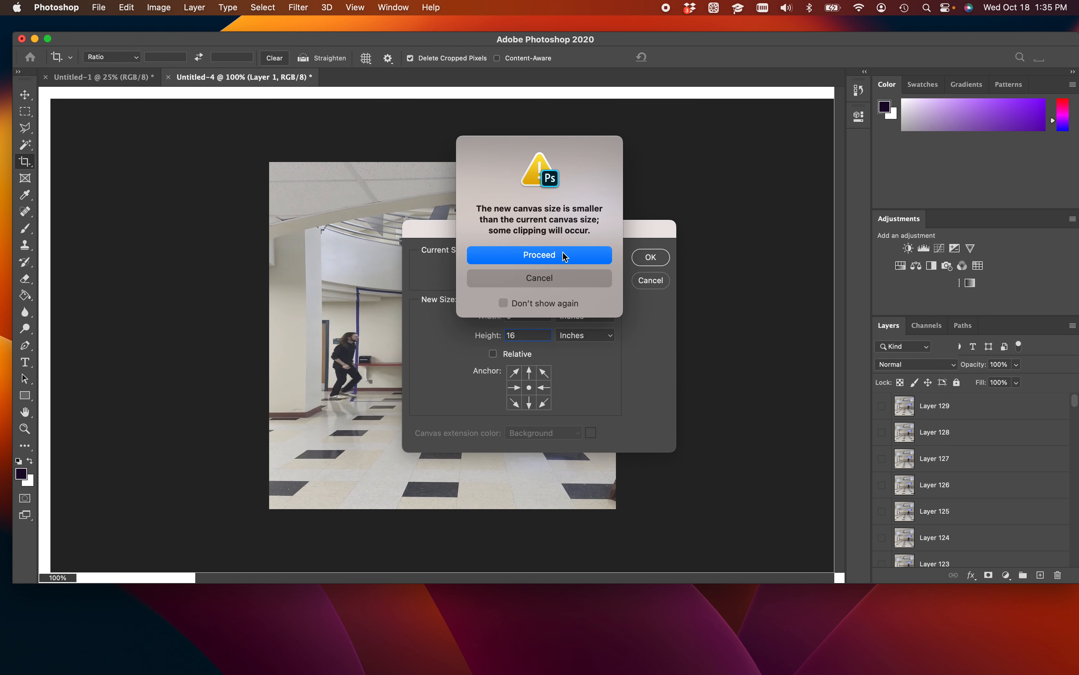
click(575, 254)
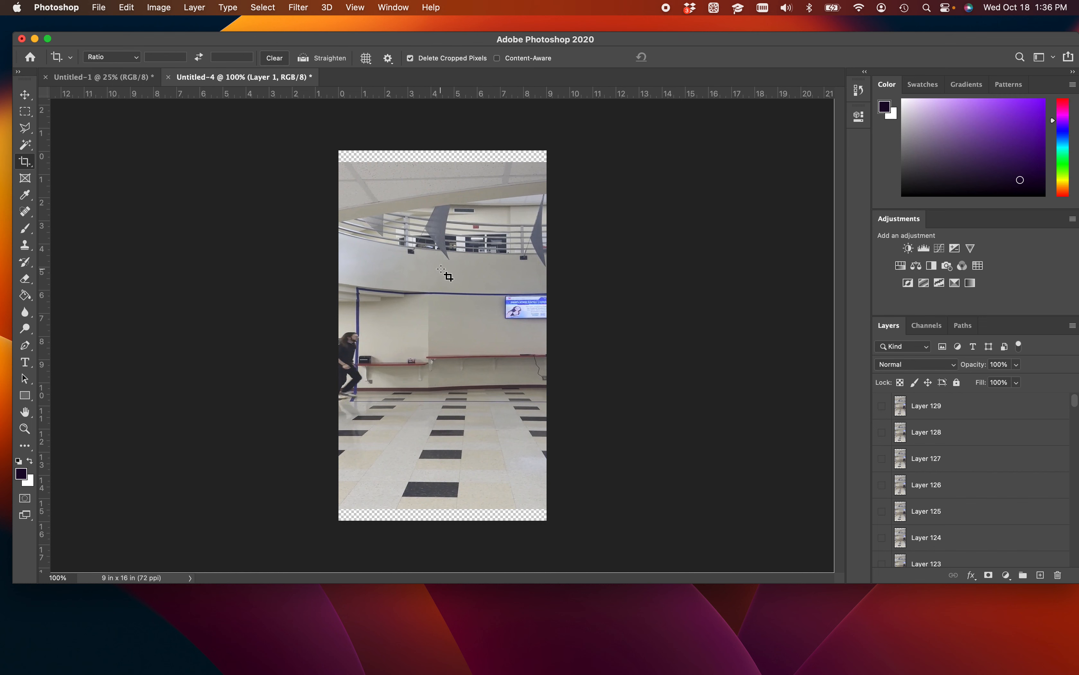
key(super)
key(super+z)
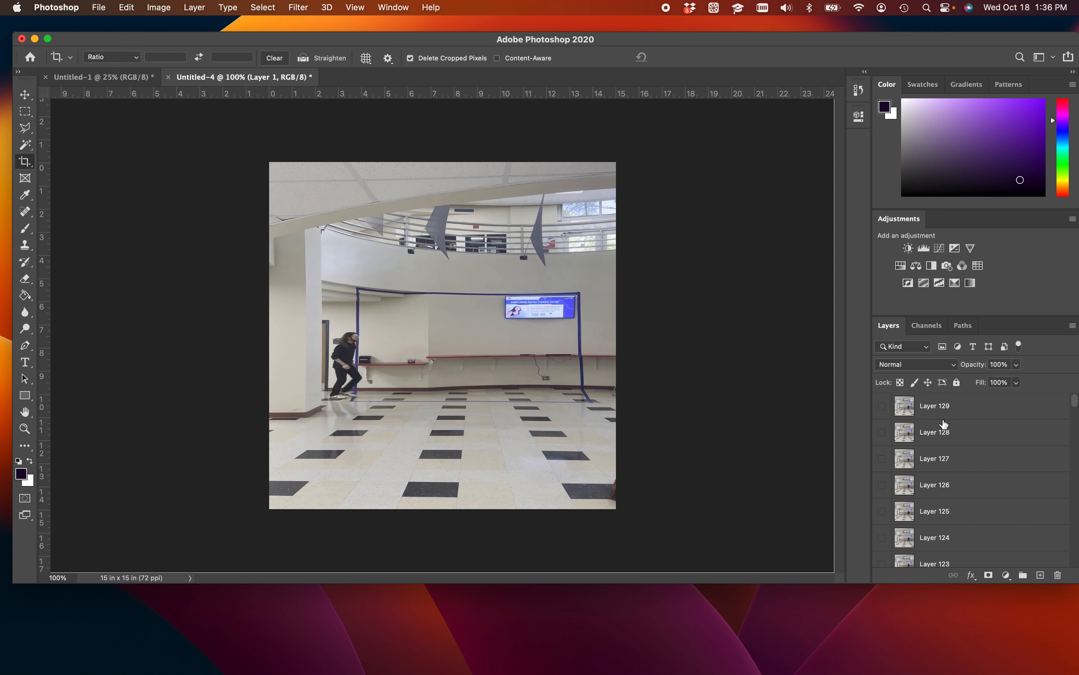
- Close the frames document Untitled-4 and the blank document Untitled-1 without saving either one
scroll(942, 473, down, 5)
scroll(932, 497, down, 20)
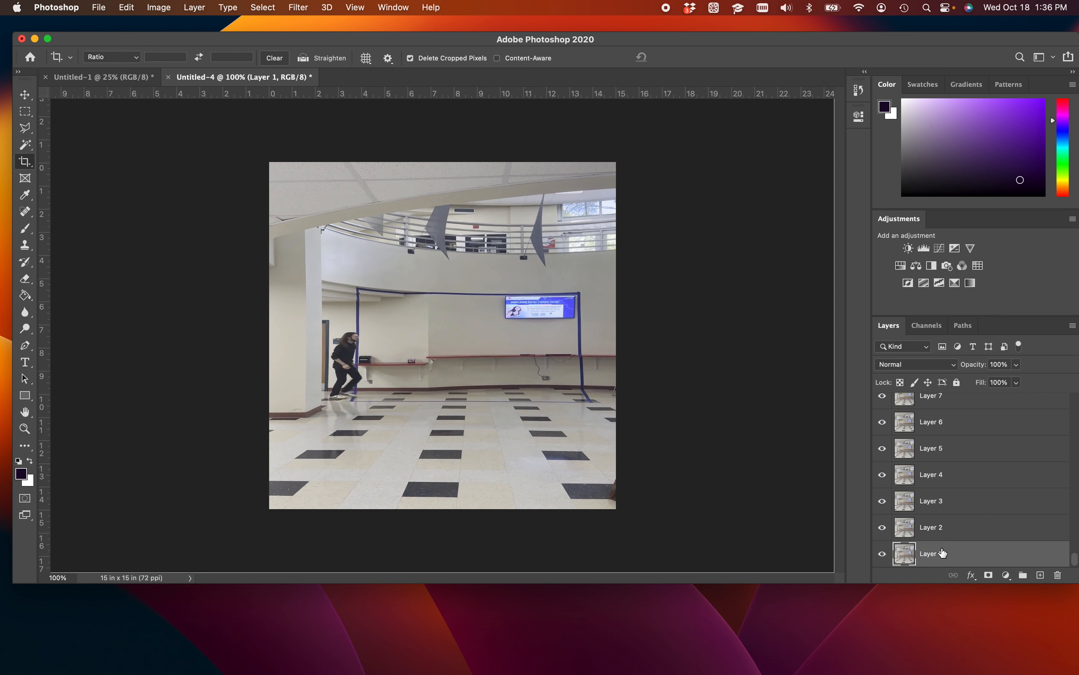
click(169, 78)
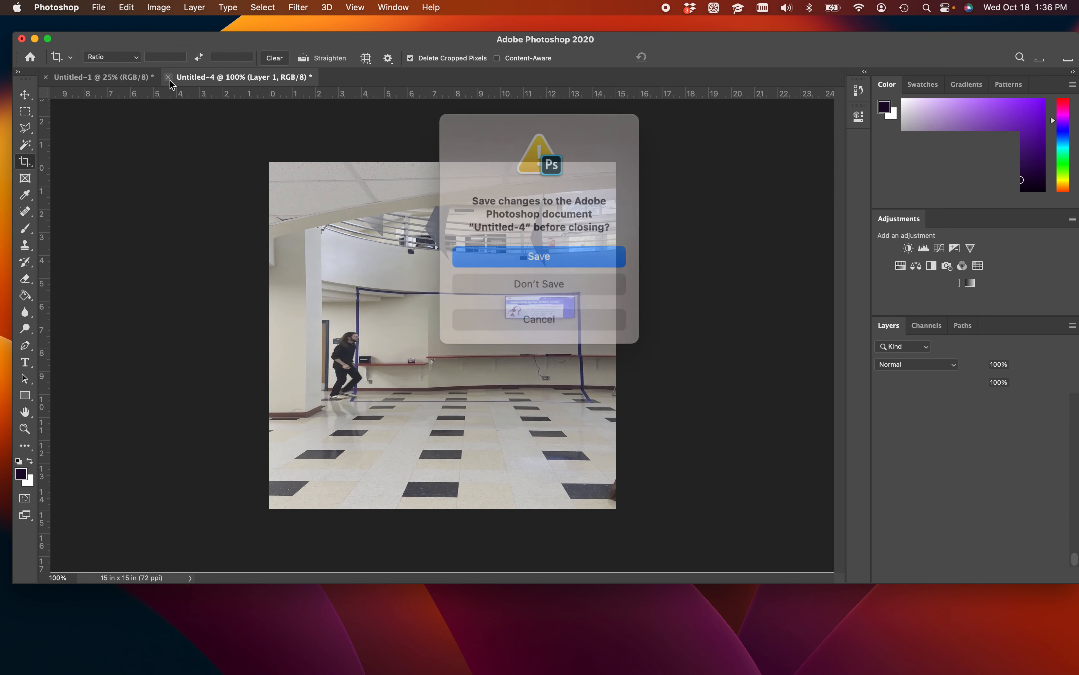
click(532, 276)
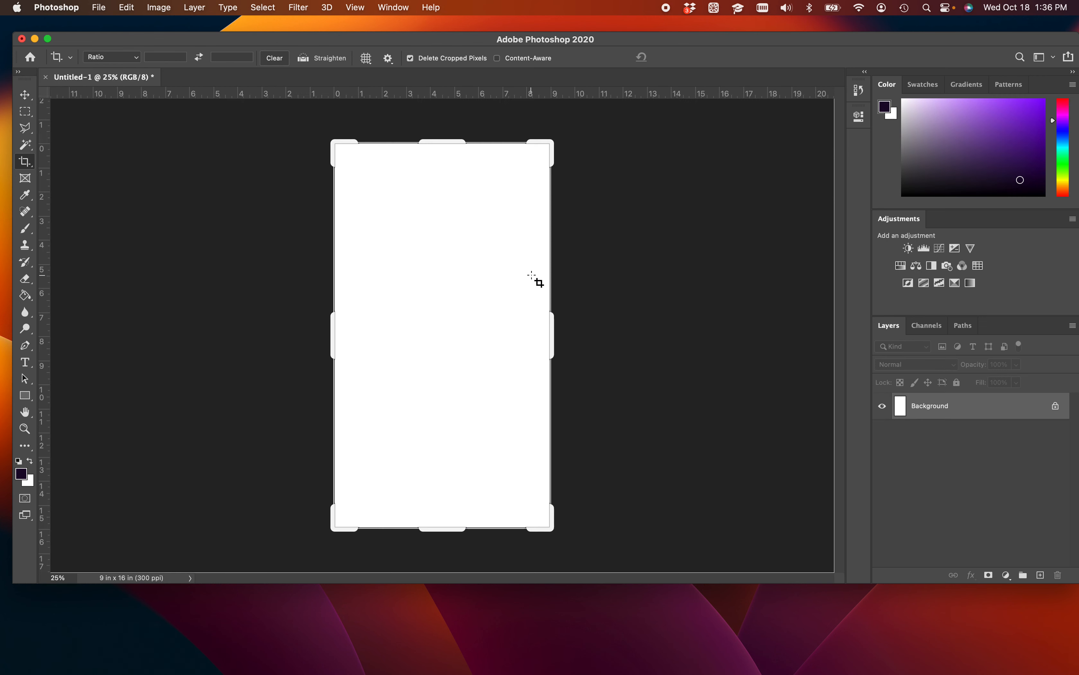
click(45, 77)
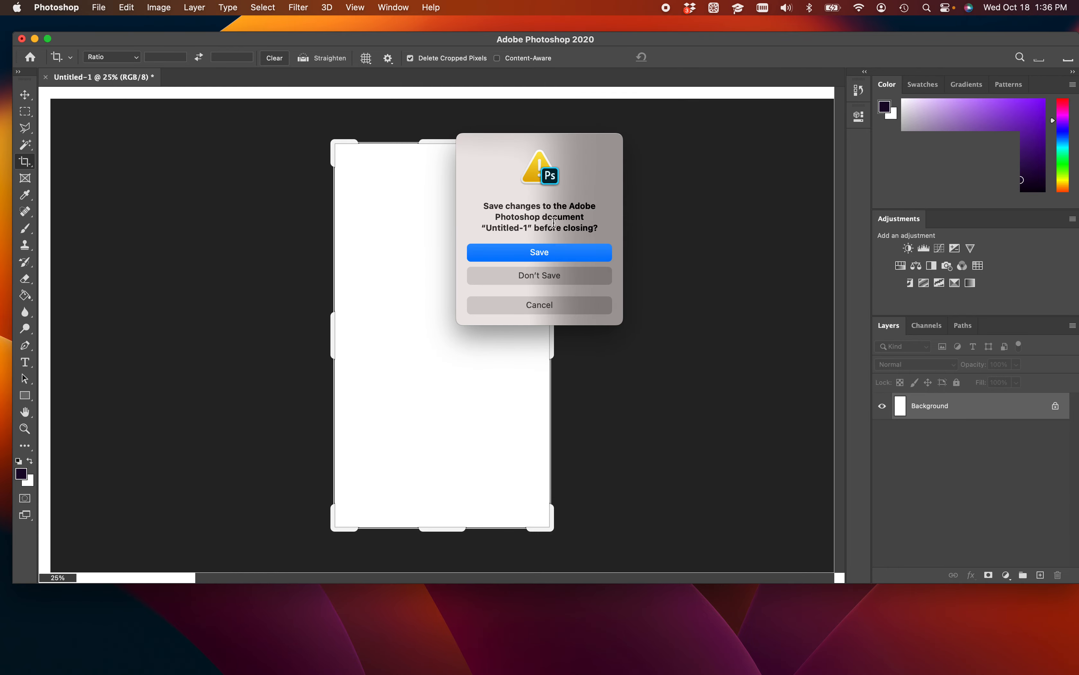
click(558, 279)
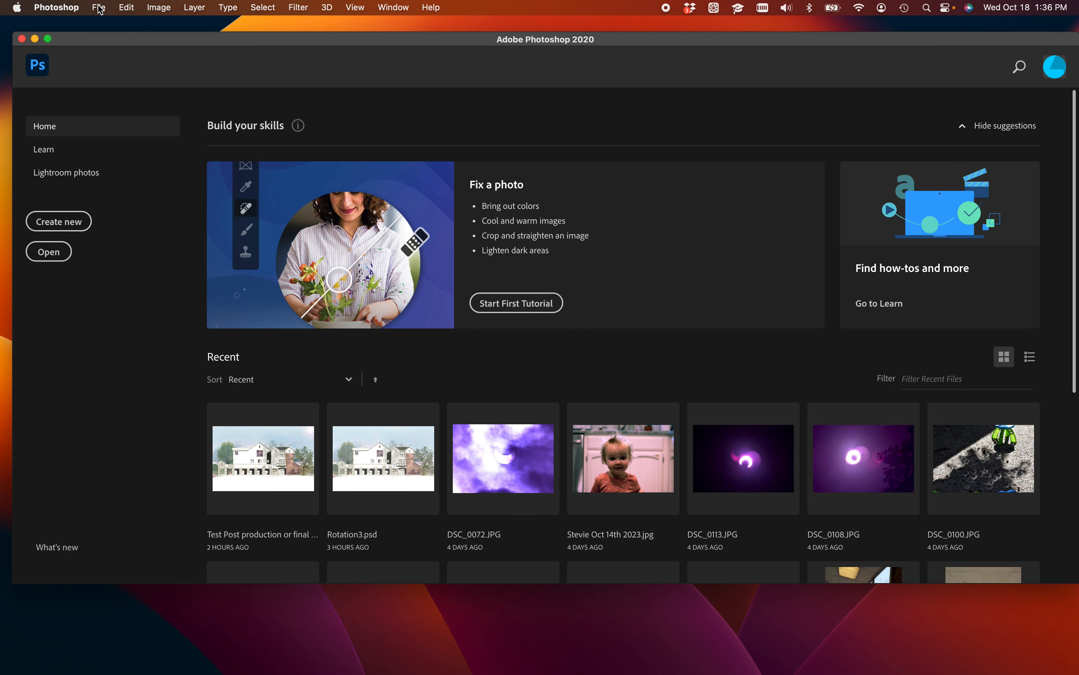
- With no document open, choose IMG_8079.mp4 from the desktop for a Video Frames to Layers import
click(98, 7)
mouse_move(135, 286)
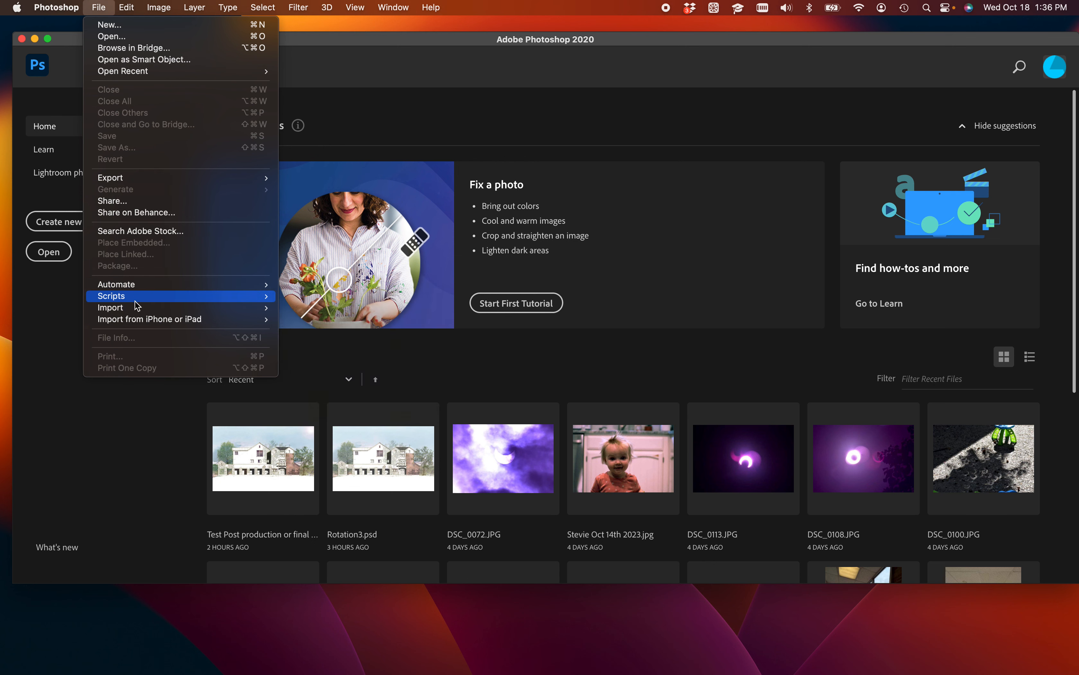
mouse_move(136, 308)
click(355, 321)
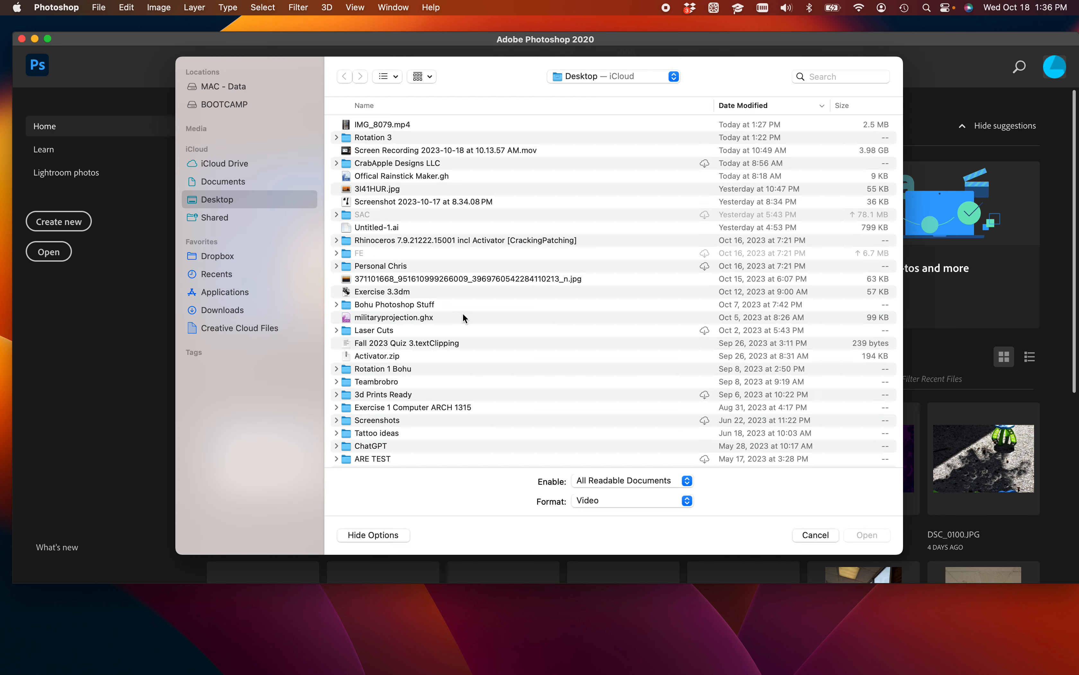
click(386, 125)
double_click(387, 125)
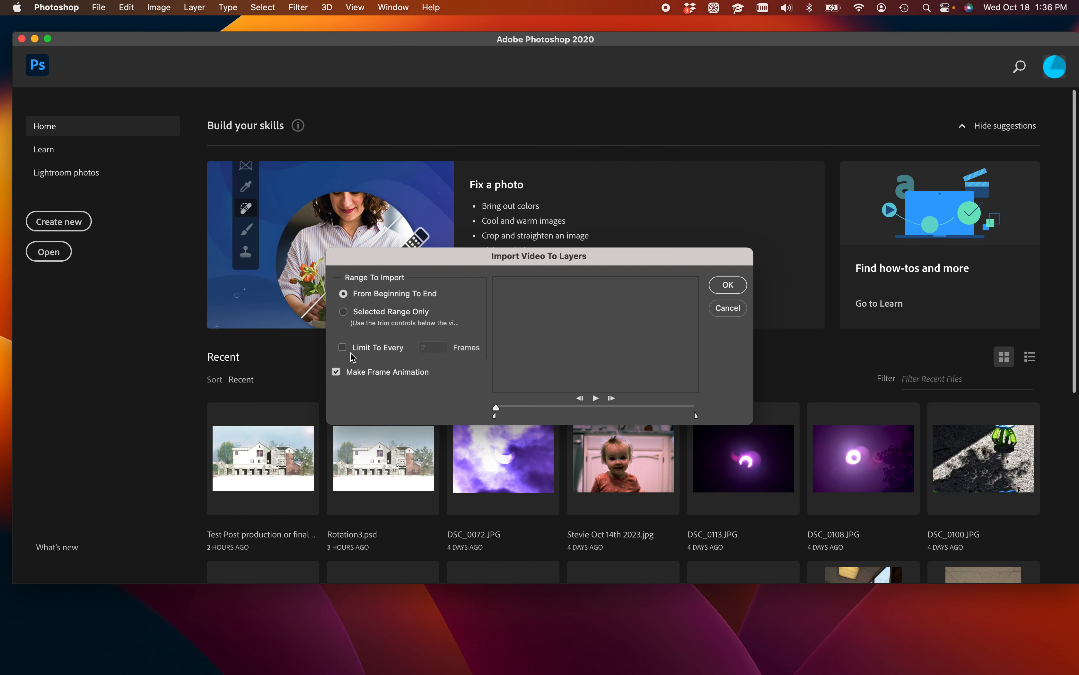
- Import the clip limited to every 7 frames, with the start of its range trimmed
click(342, 347)
double_click(424, 347)
text(7)
drag(496, 415, 553, 421)
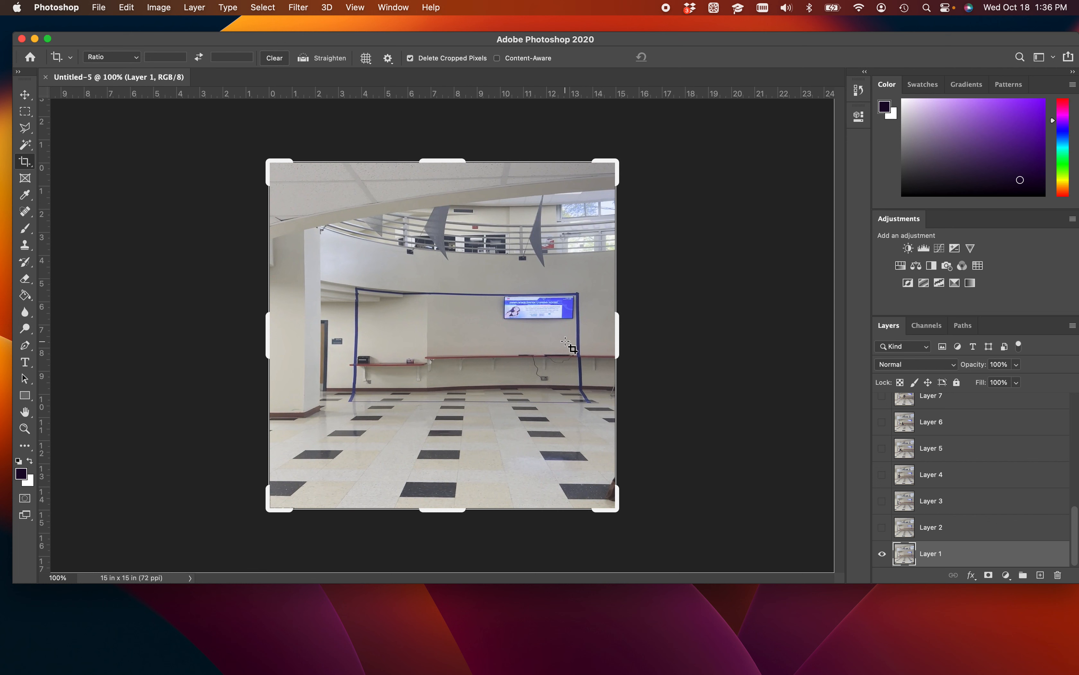
- Squeeze Layer 1 horizontally from both sides to about 53% width with Free Transform, and show Layer 2 above it
scroll(910, 544, up, 1)
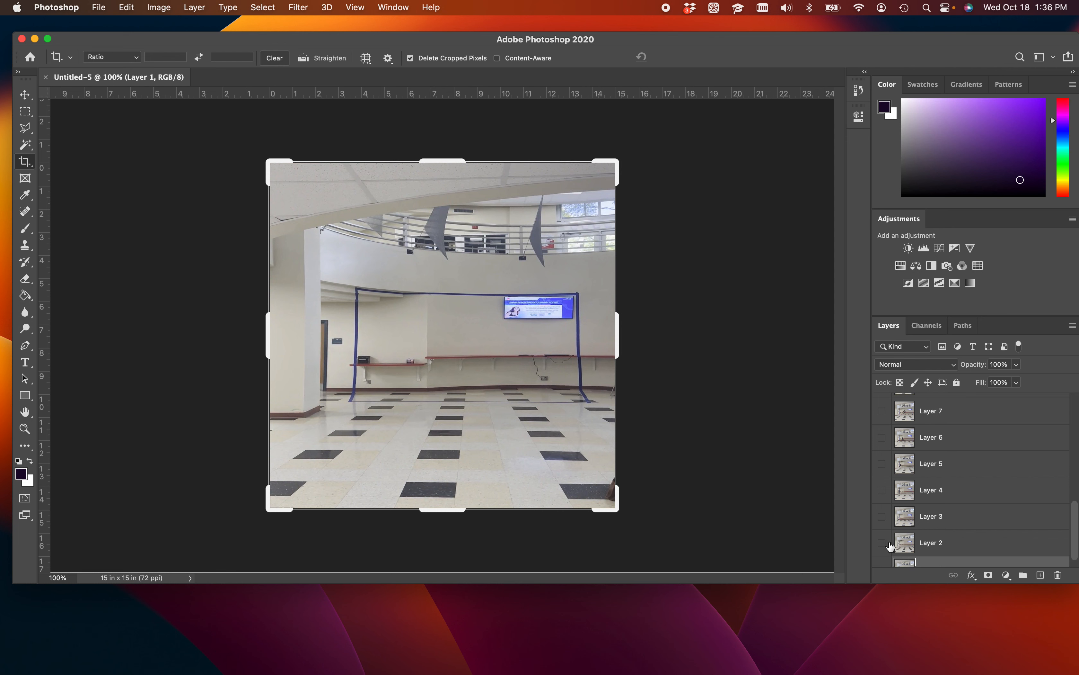
scroll(889, 545, down, 1)
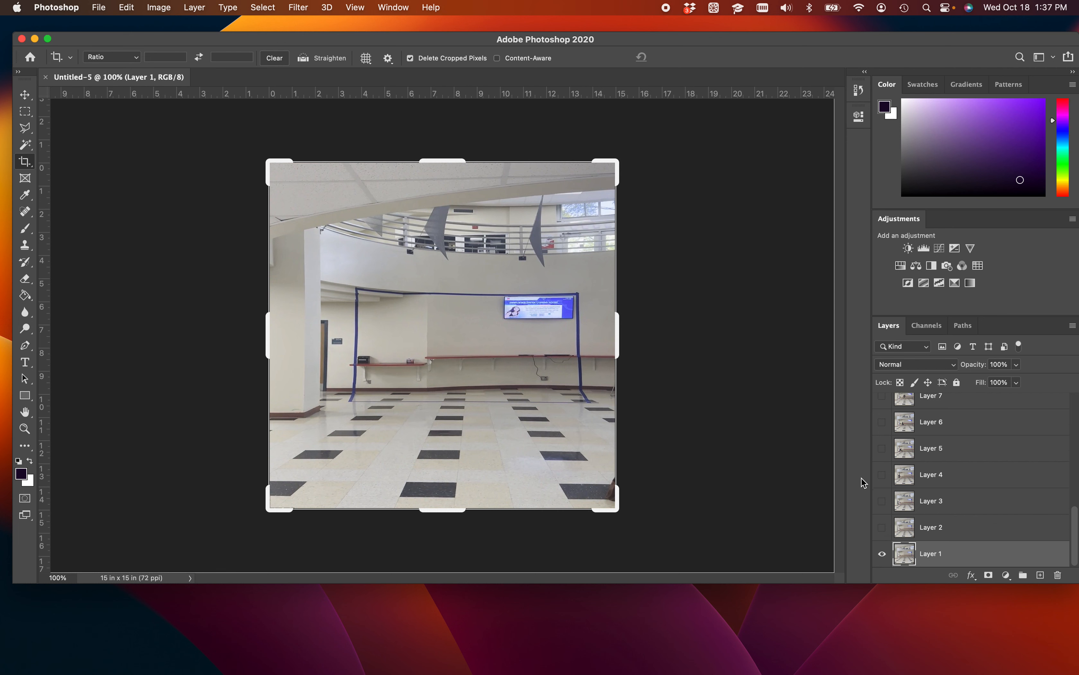
key(super+t)
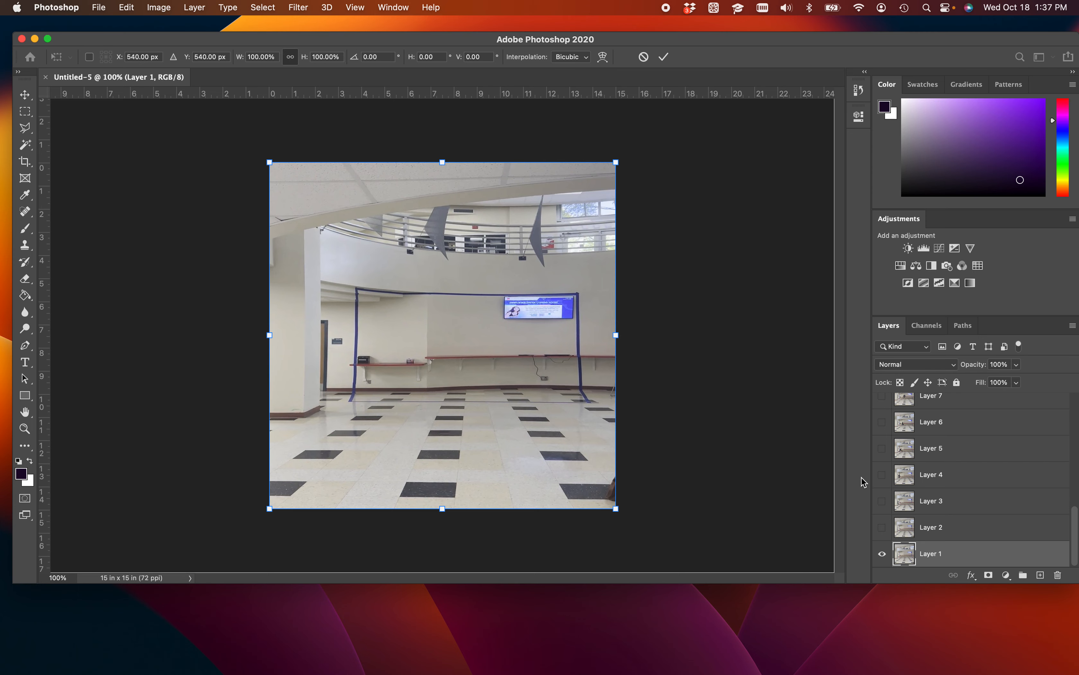
drag(610, 339, 538, 364)
drag(270, 336, 357, 350)
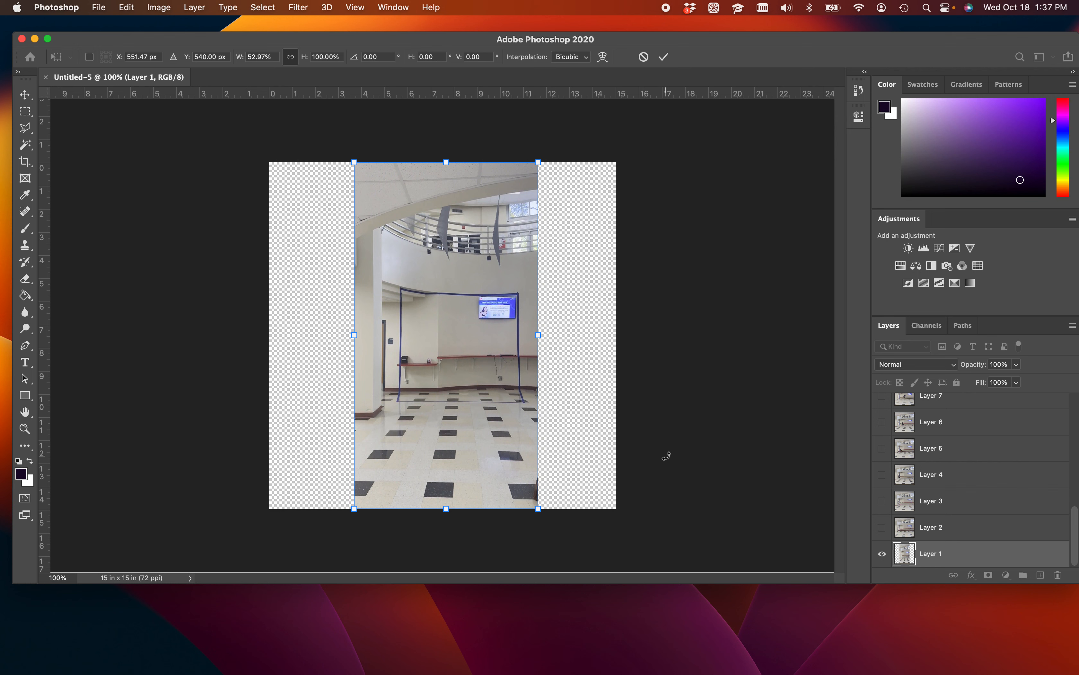
key(Return)
key(c)
click(882, 528)
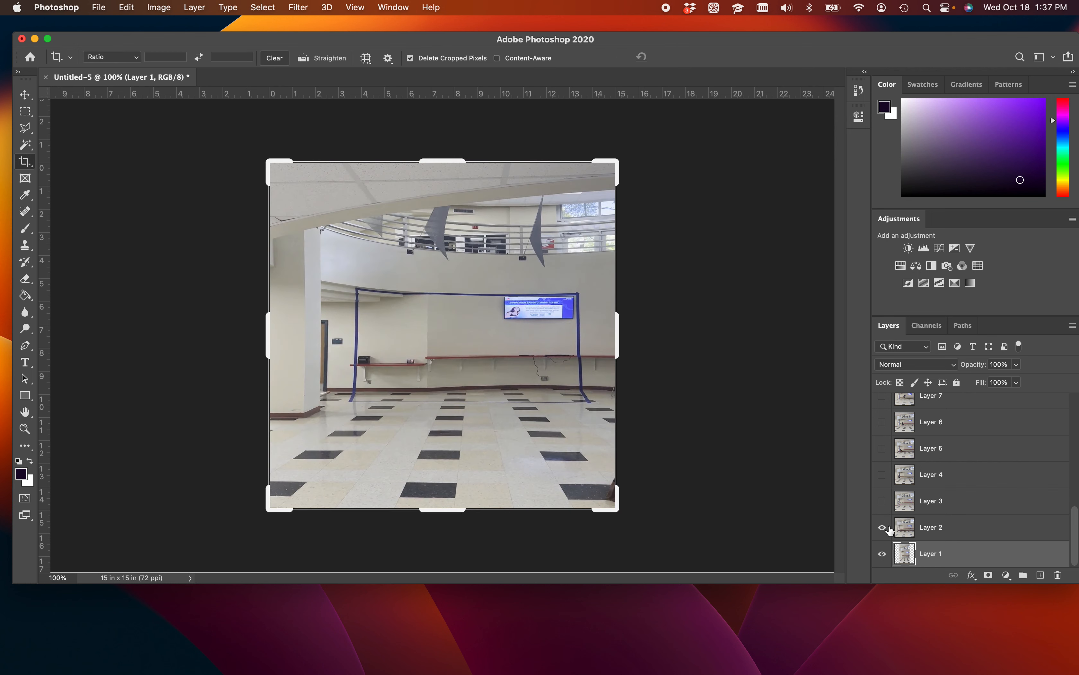
- Squeeze Layer 2 horizontally to 52.96% width at 100% height with Free Transform, matching Layer 1
click(935, 528)
key(super+y)
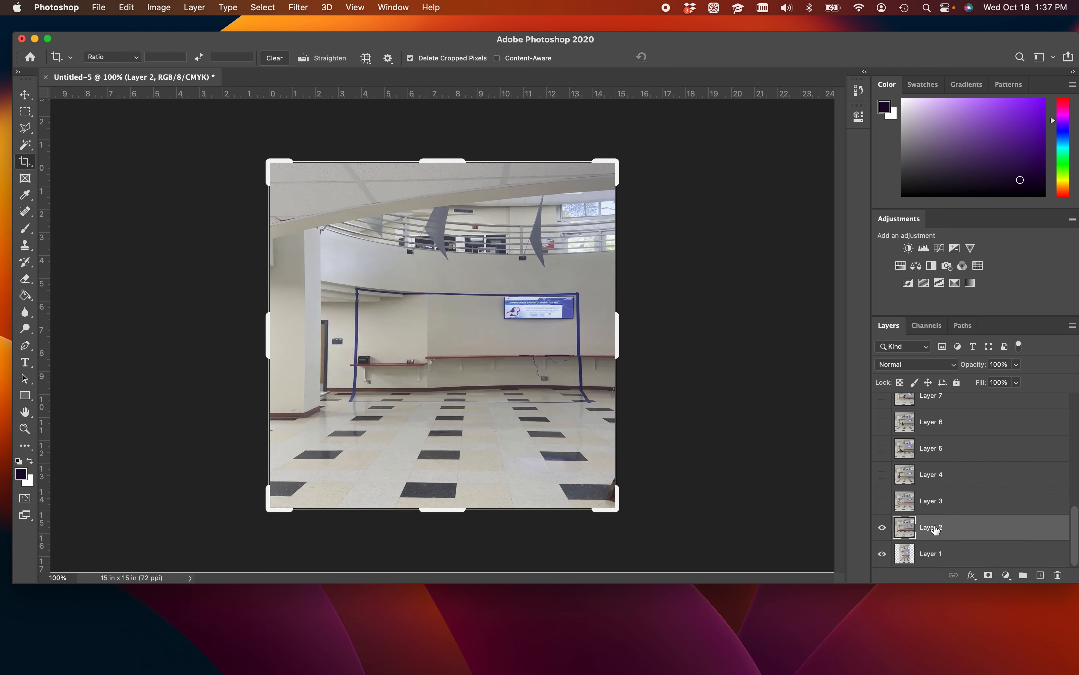
key(super+t)
drag(616, 335, 538, 335)
drag(271, 335, 358, 341)
drag(446, 201, 448, 163)
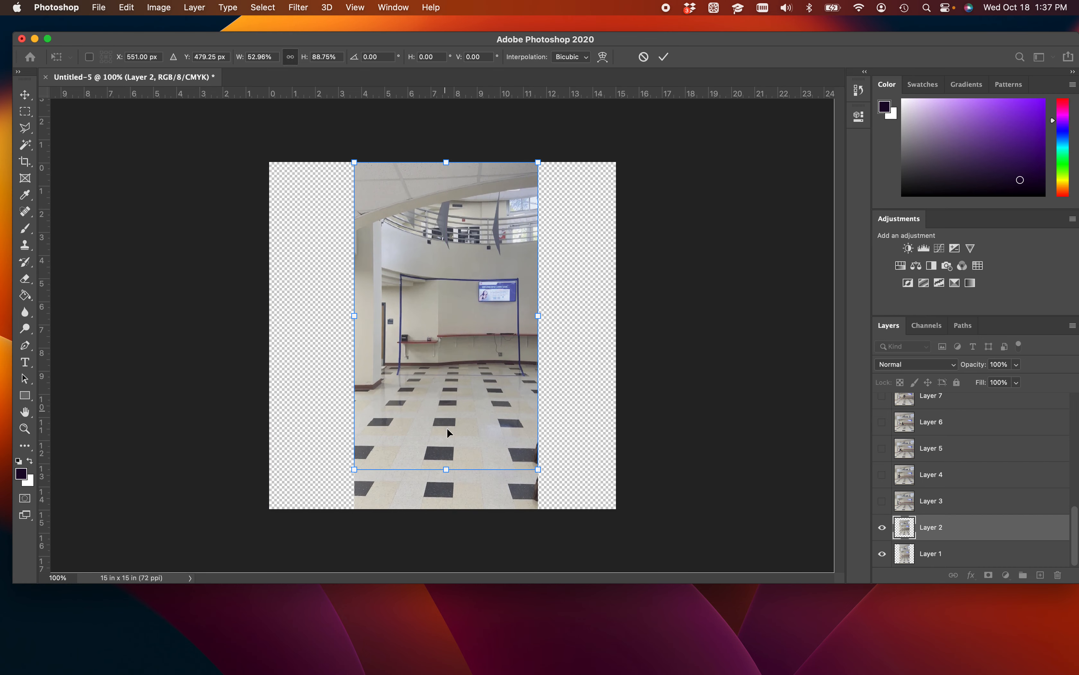
drag(447, 469, 446, 508)
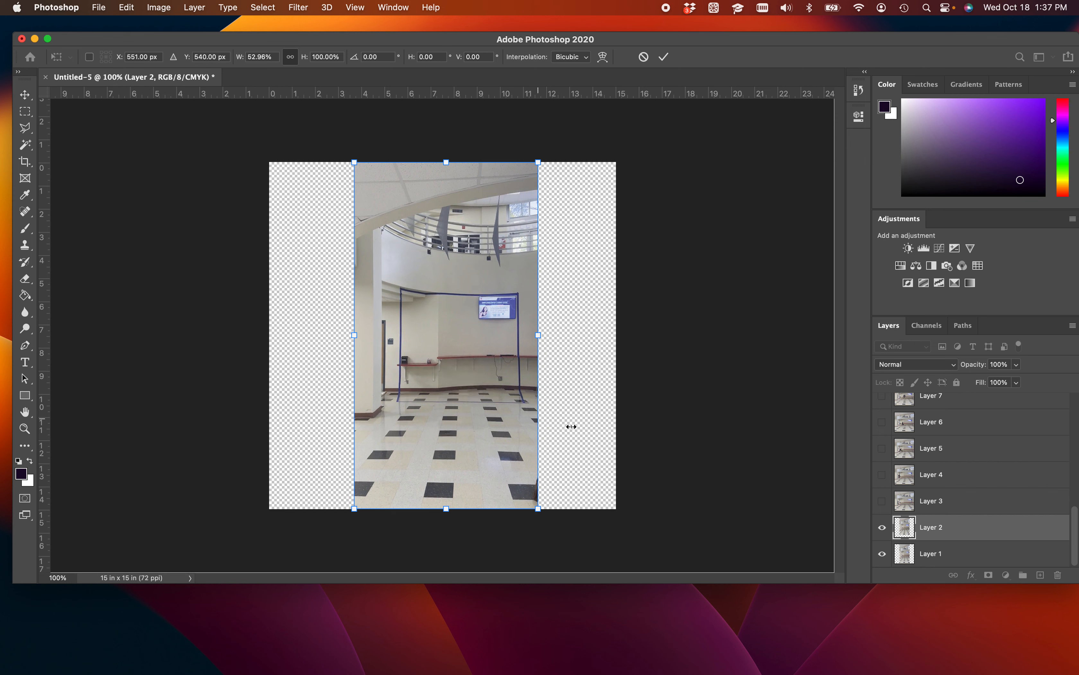
click(582, 424)
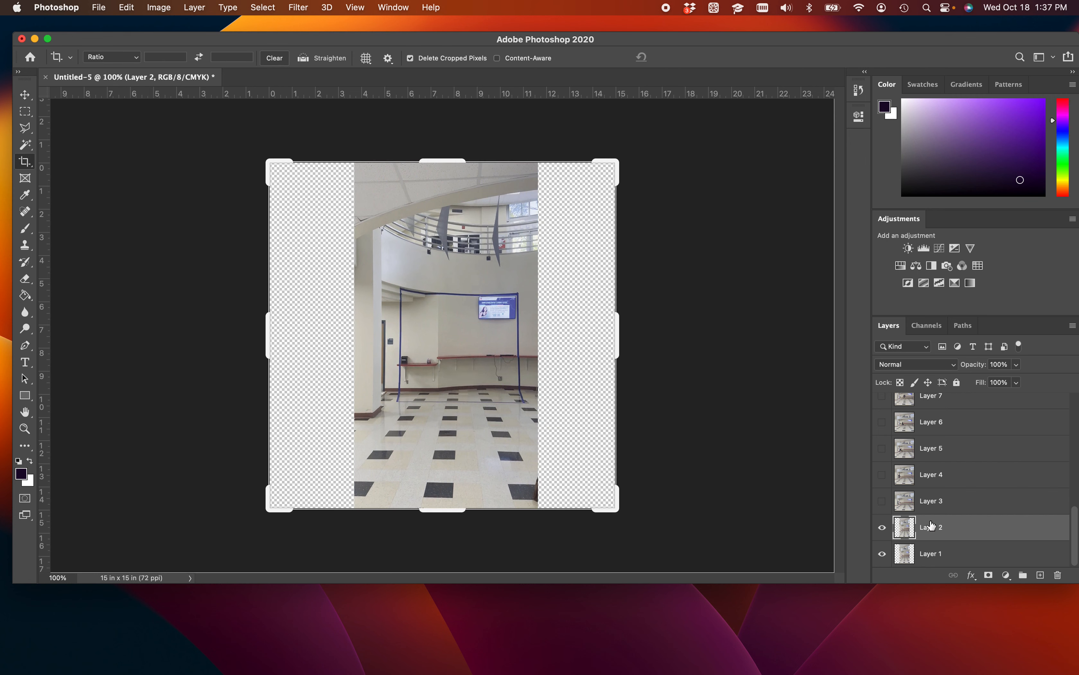
- Show Layer 3 and scale it with Free Transform to 52.96% width and 100% height, matching the layers below
click(883, 502)
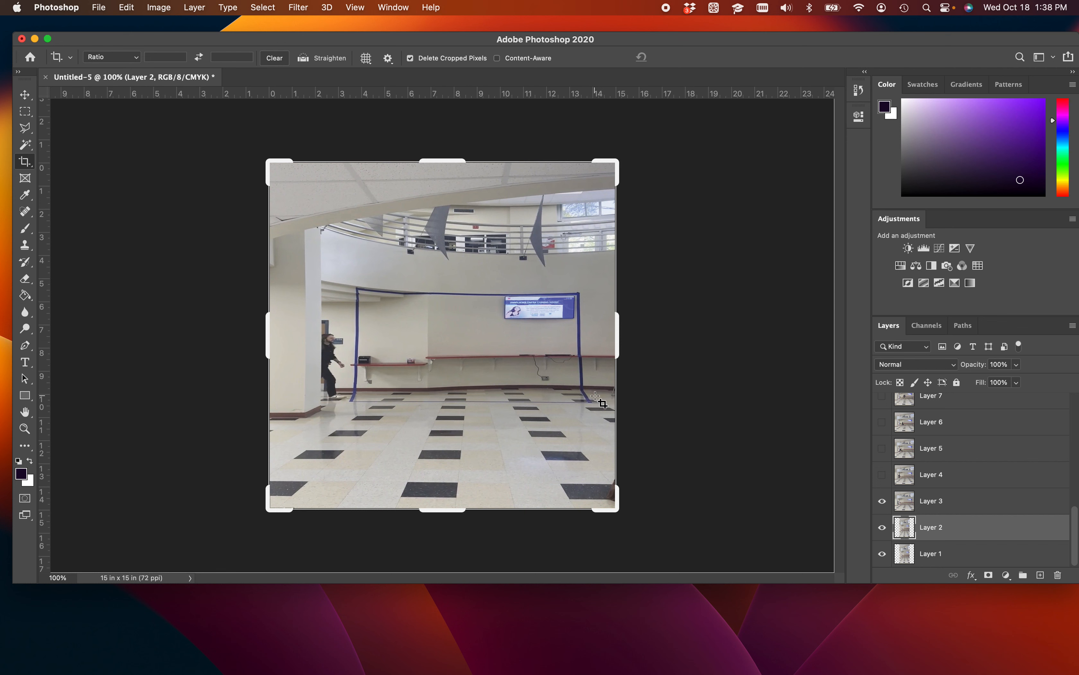
key(super)
key(super+t)
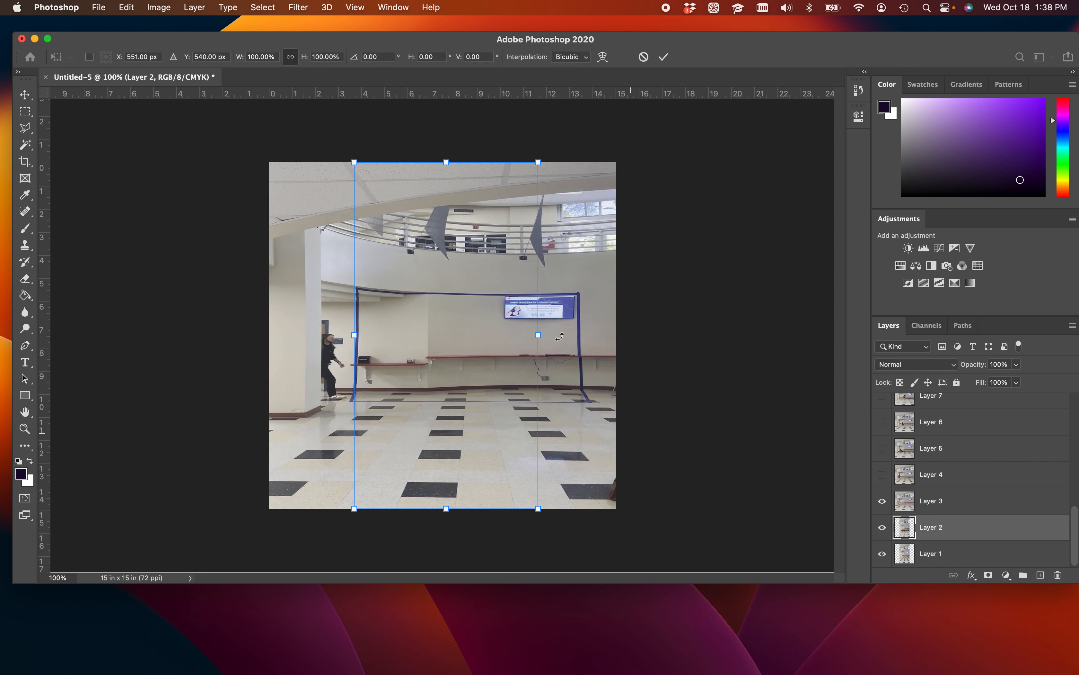
click(942, 504)
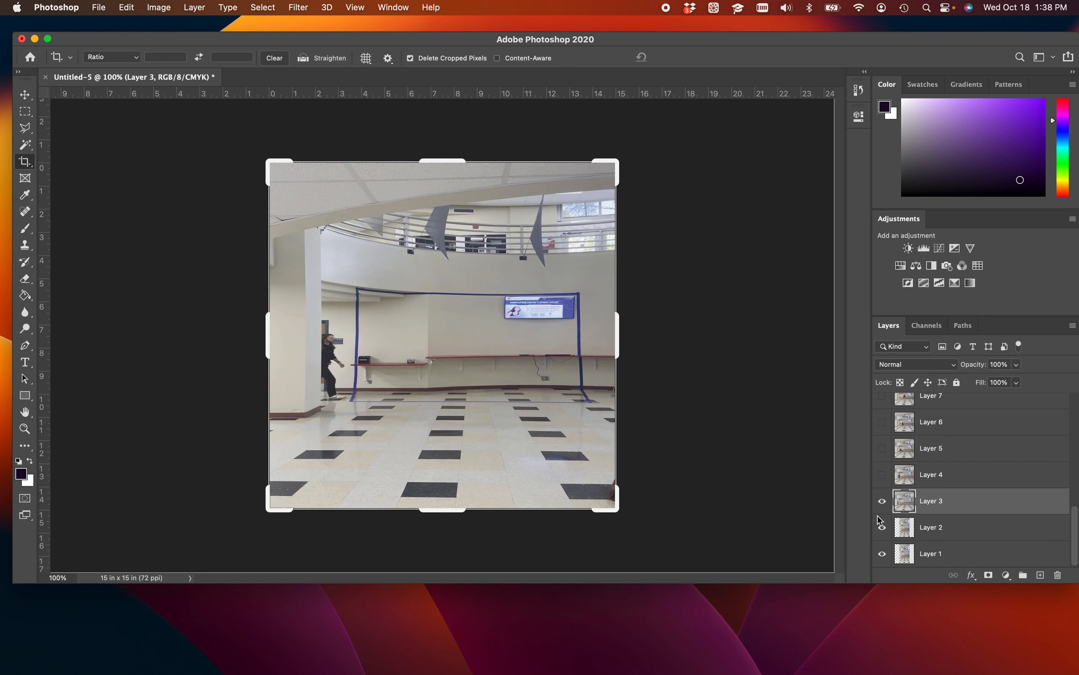
key(super+t)
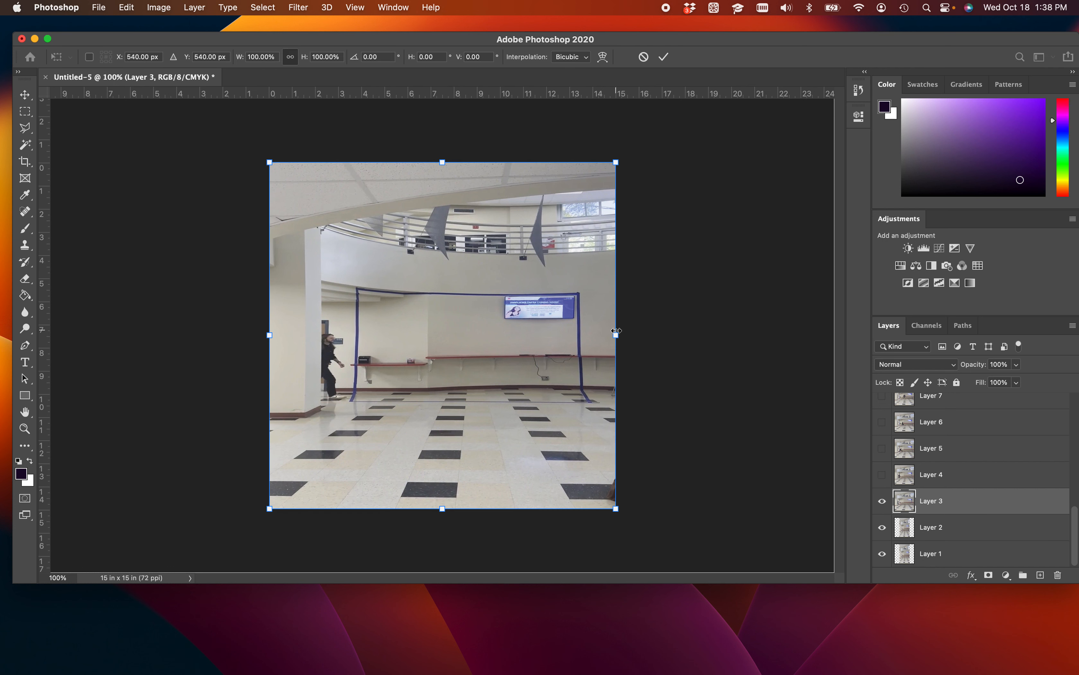
drag(616, 332, 539, 334)
drag(269, 336, 354, 336)
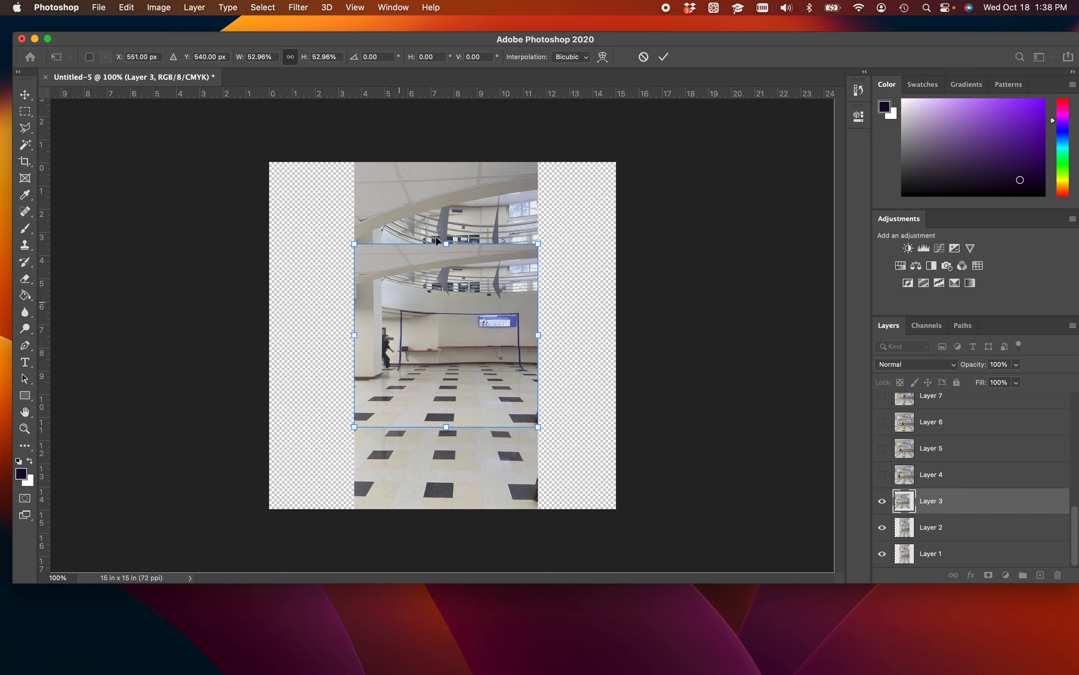
drag(451, 243, 448, 163)
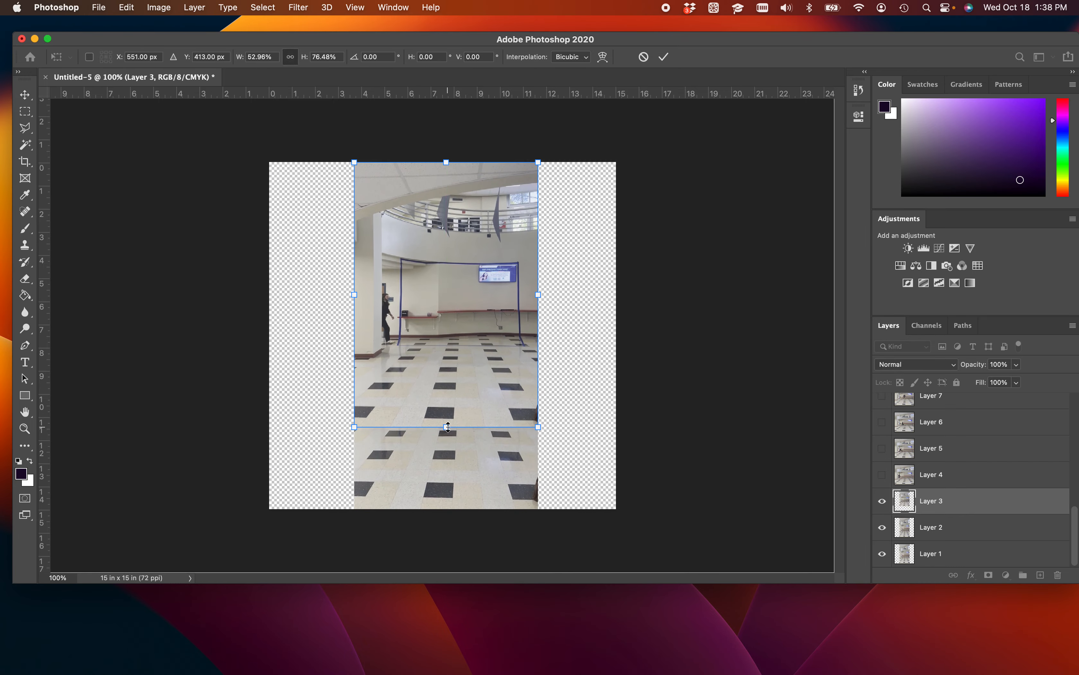
drag(446, 428, 446, 508)
key(Return)
key(c)
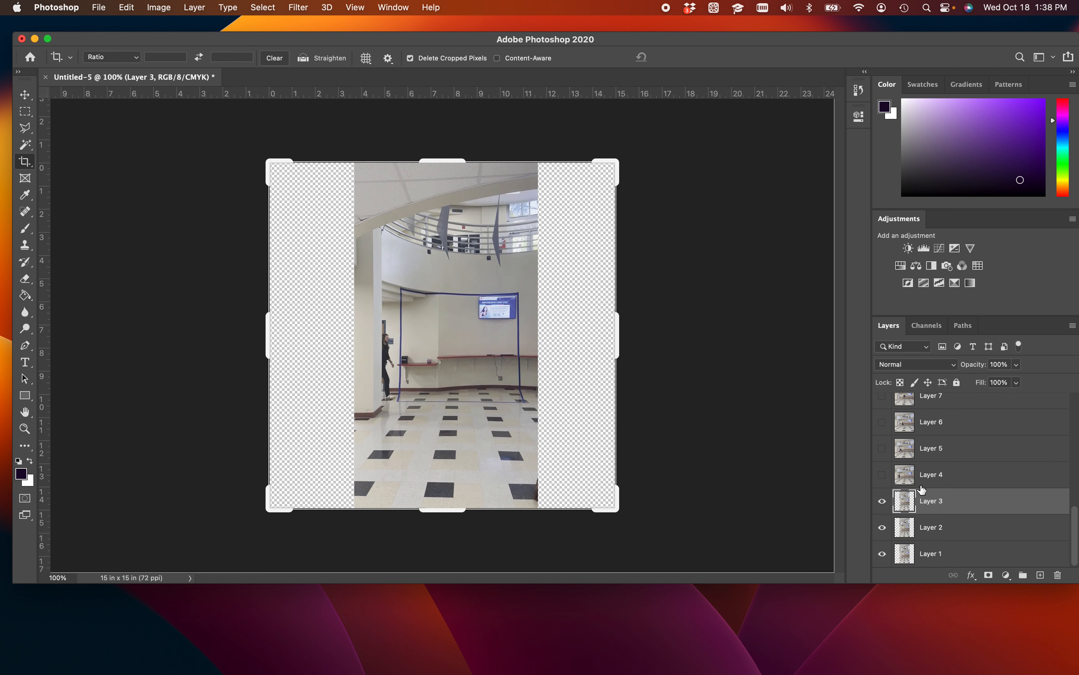
- Choose to delete Layer 17 from the imported frames
scroll(928, 482, up, 5)
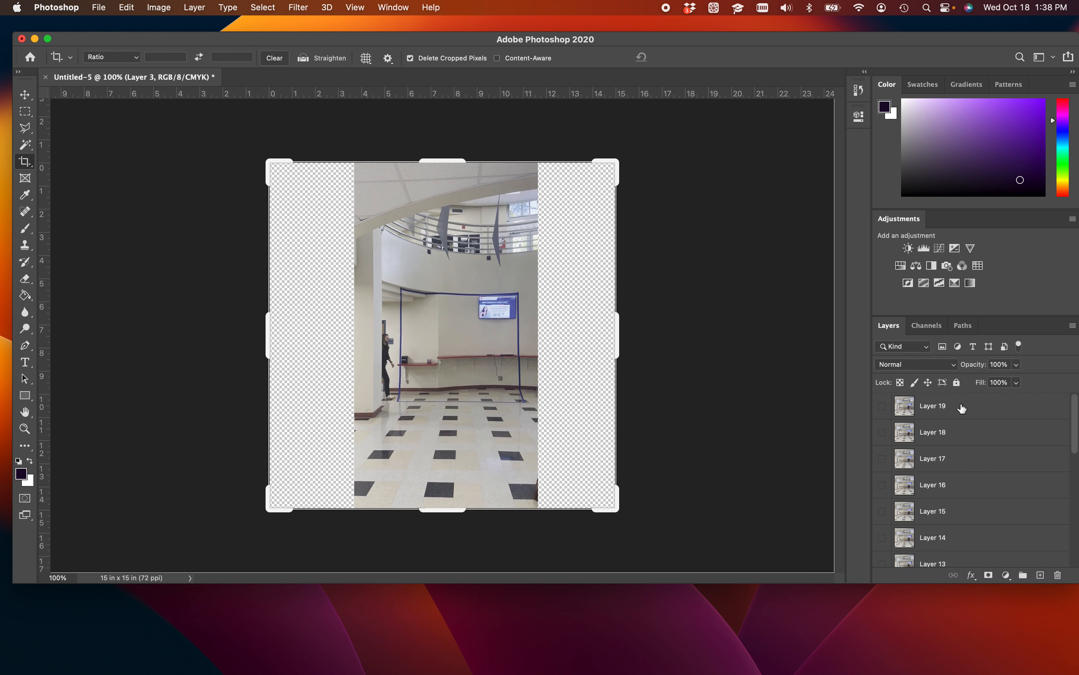
click(932, 458)
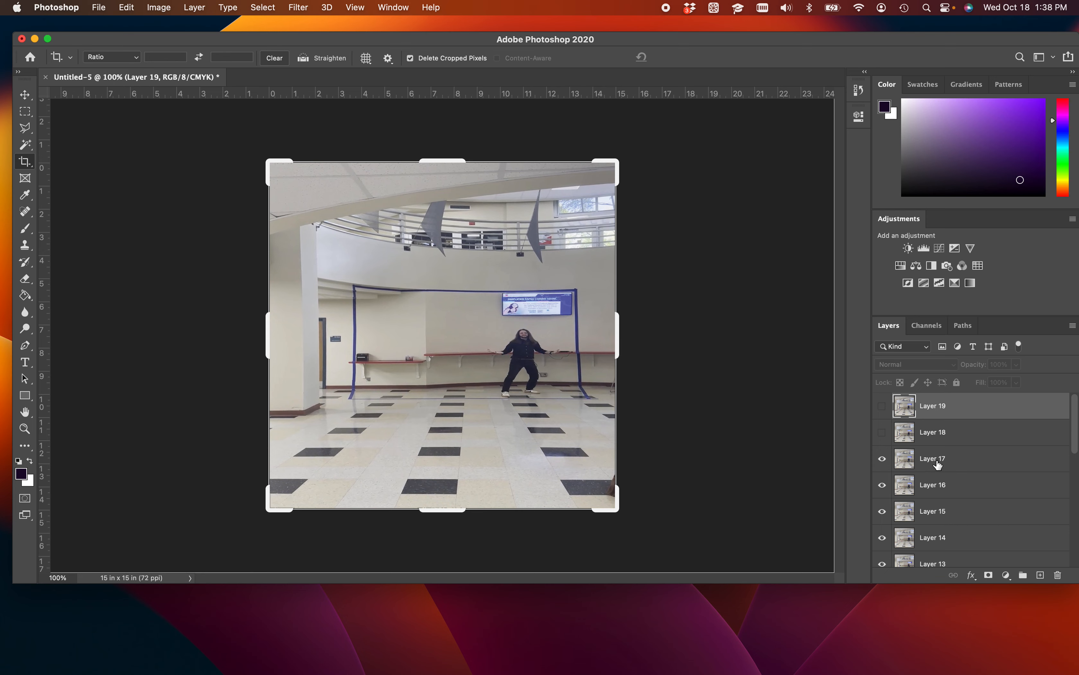
right_click(930, 460)
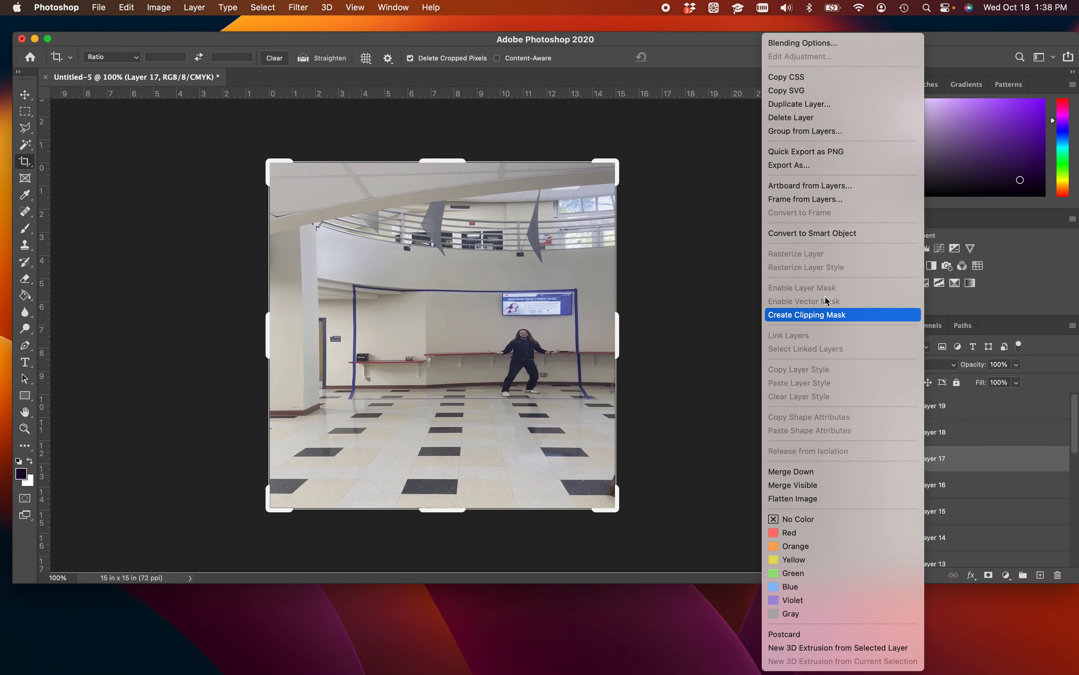
click(808, 123)
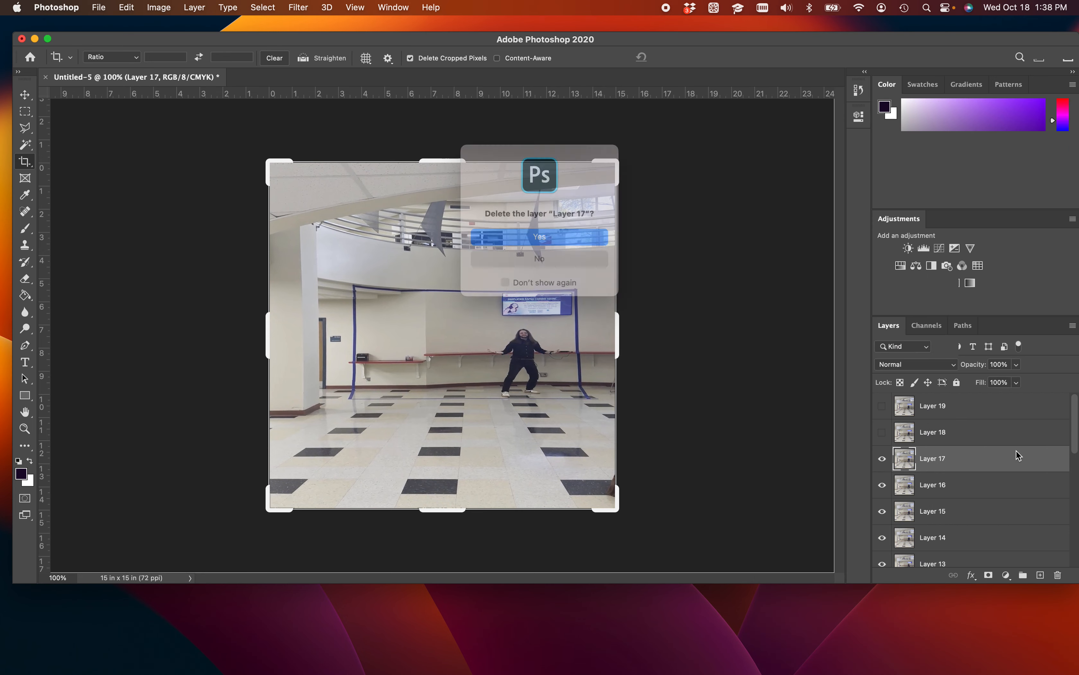
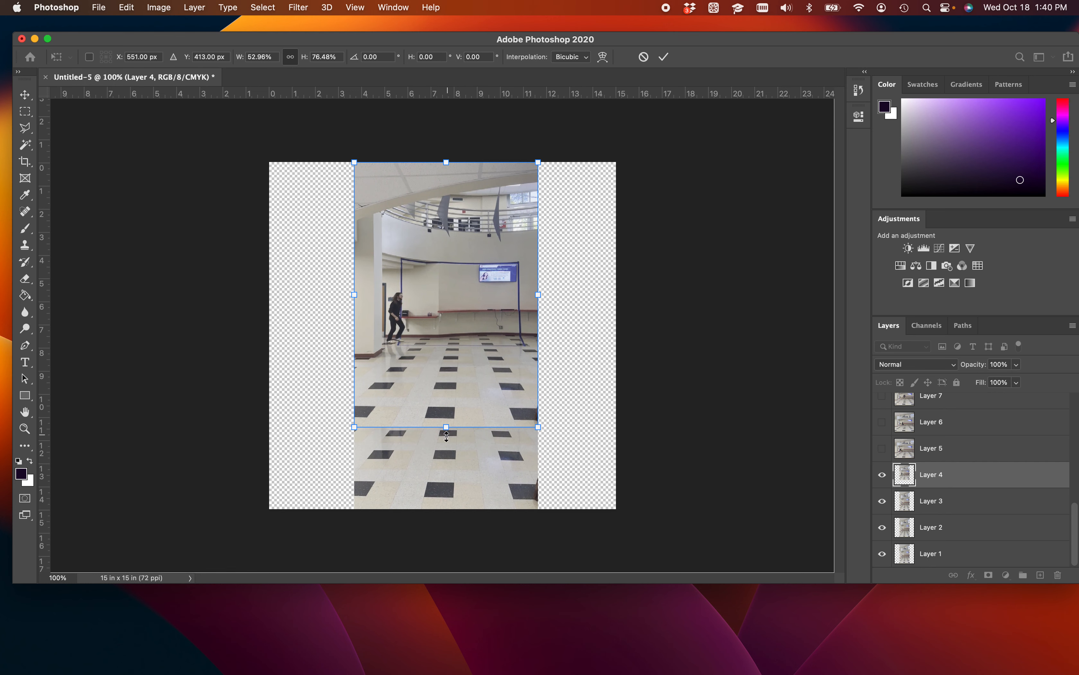
- Stretch Layer 4 down to 100% height, apply the transform, and compare it with Layer 3 by toggling its visibility
drag(446, 431, 444, 545)
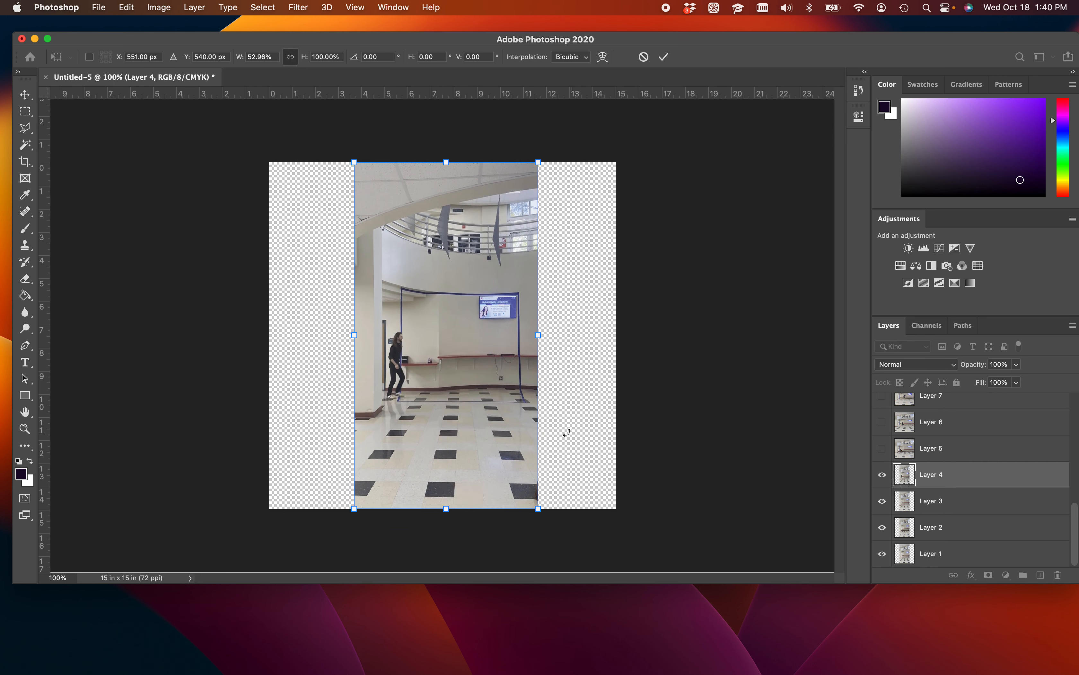
key(super+plus)
key(super+plus)
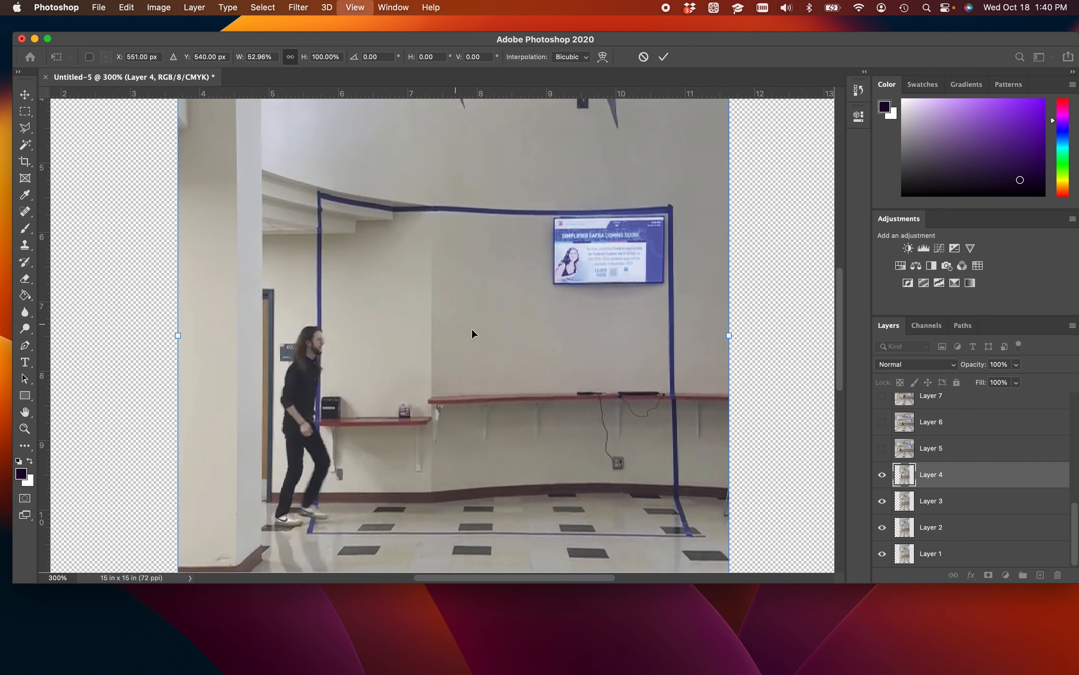
key(super+minus)
key(space)
drag(455, 289, 401, 261)
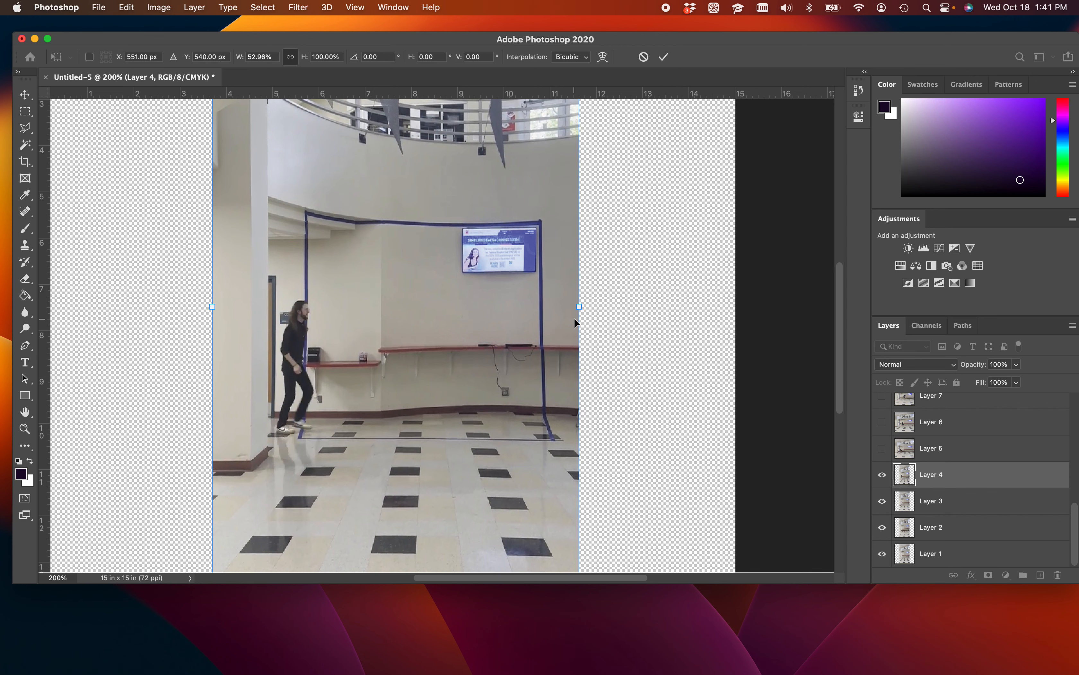
key(super+minus)
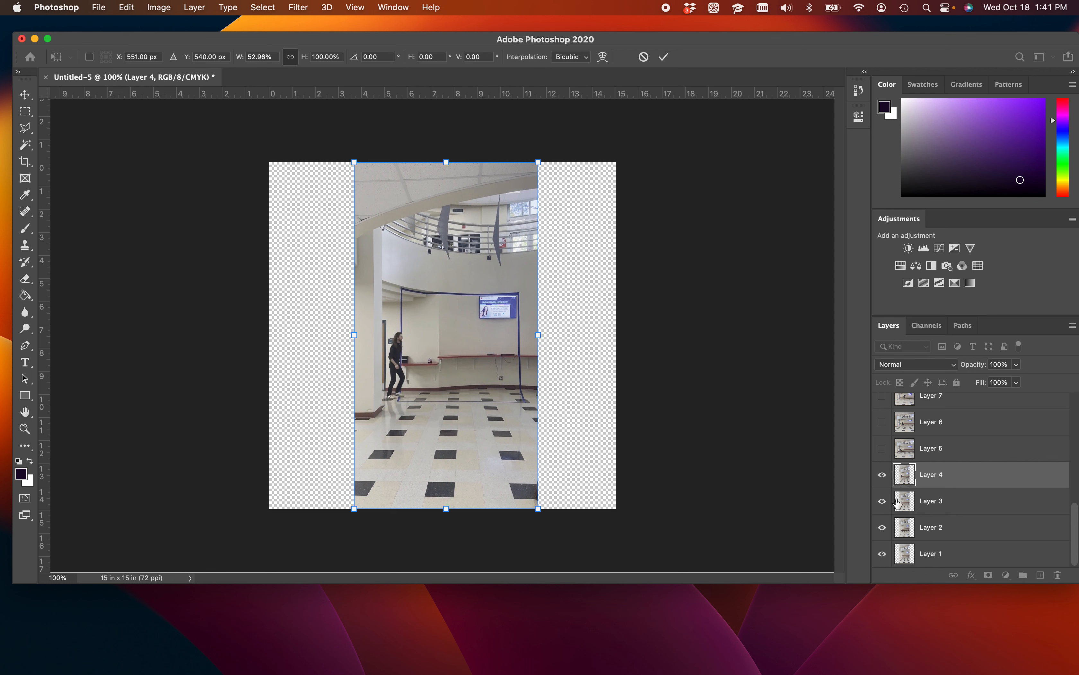
key(c)
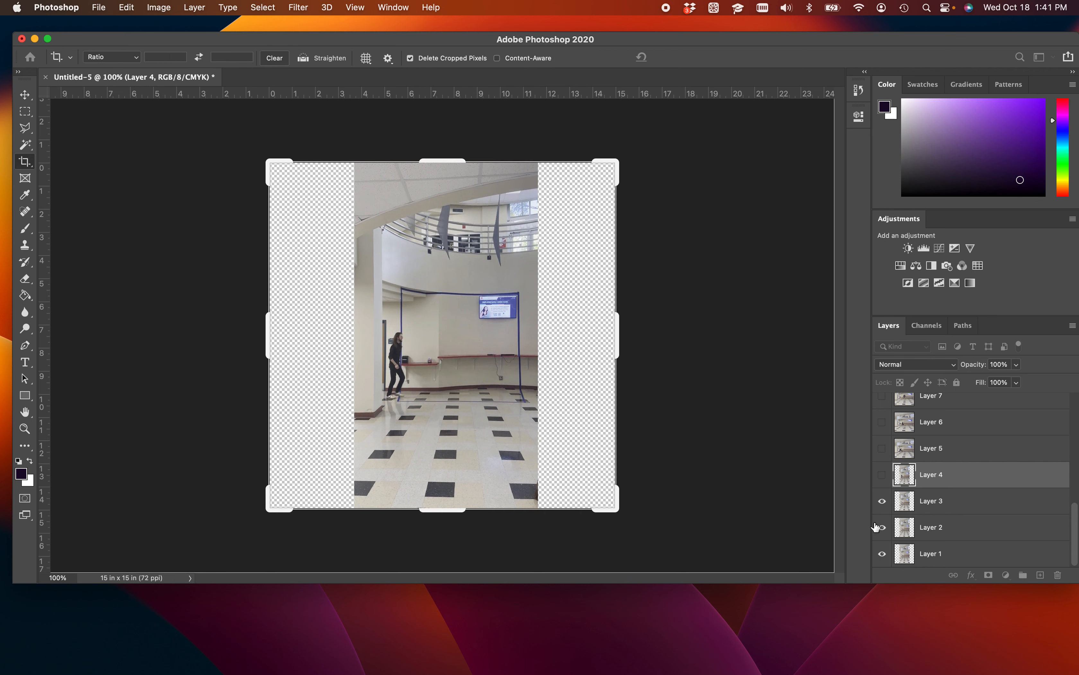
click(883, 475)
click(883, 475)
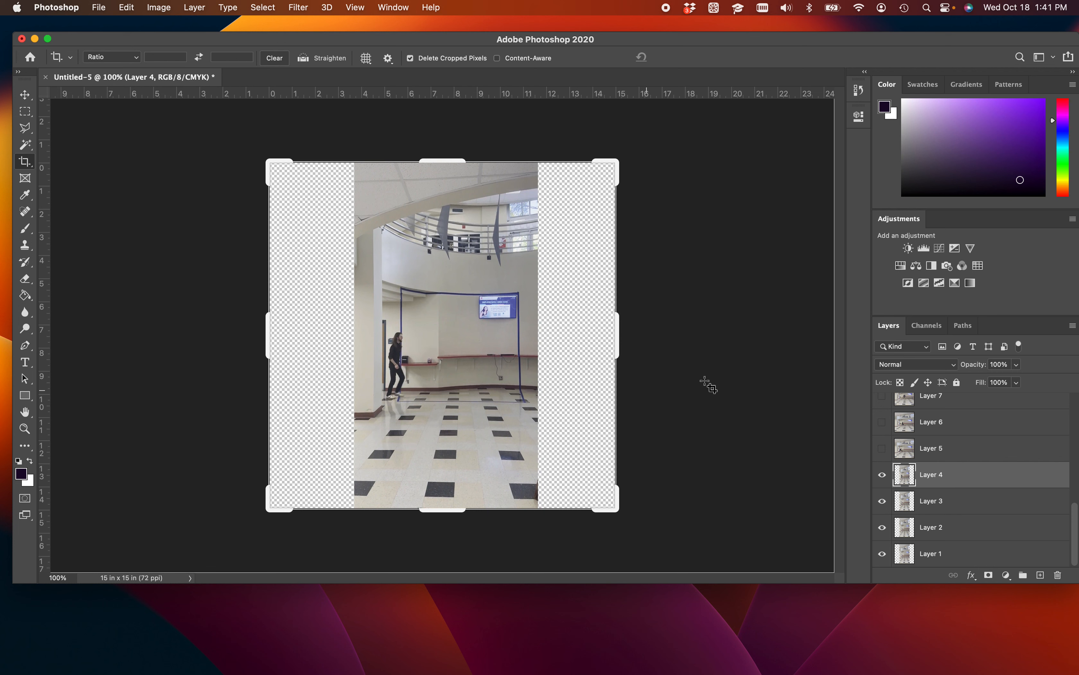
- Make Layers 5, 6, 7 and 8 visible one after another, flicking Layer 8 off and on
scroll(910, 450, up, 4)
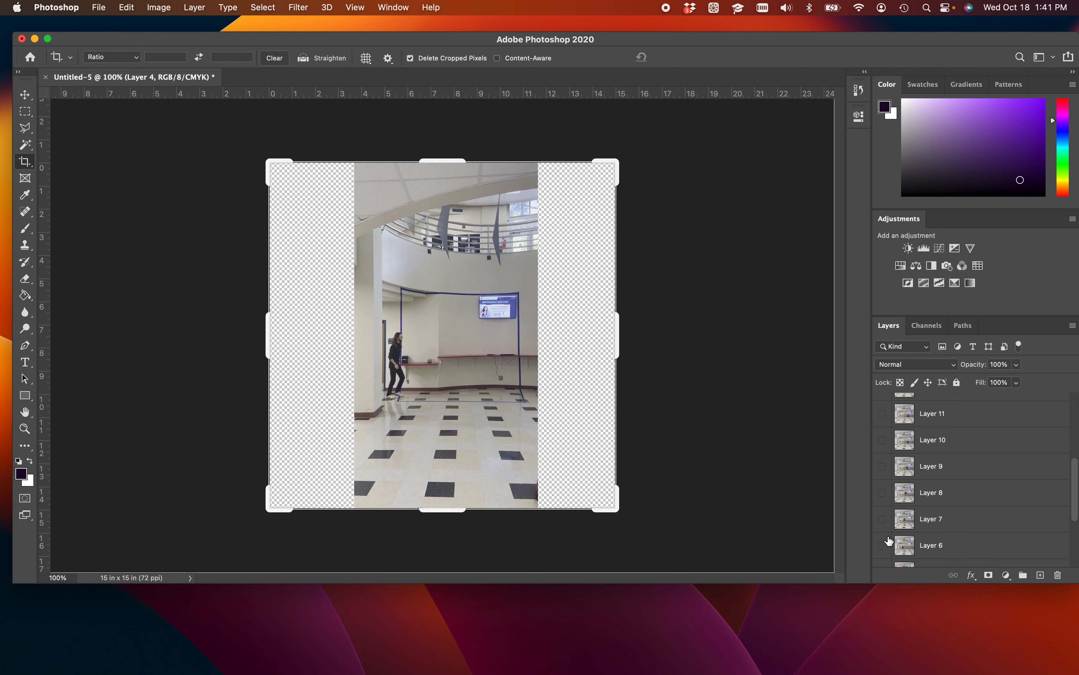
scroll(885, 534, down, 4)
scroll(884, 503, up, 1)
click(884, 466)
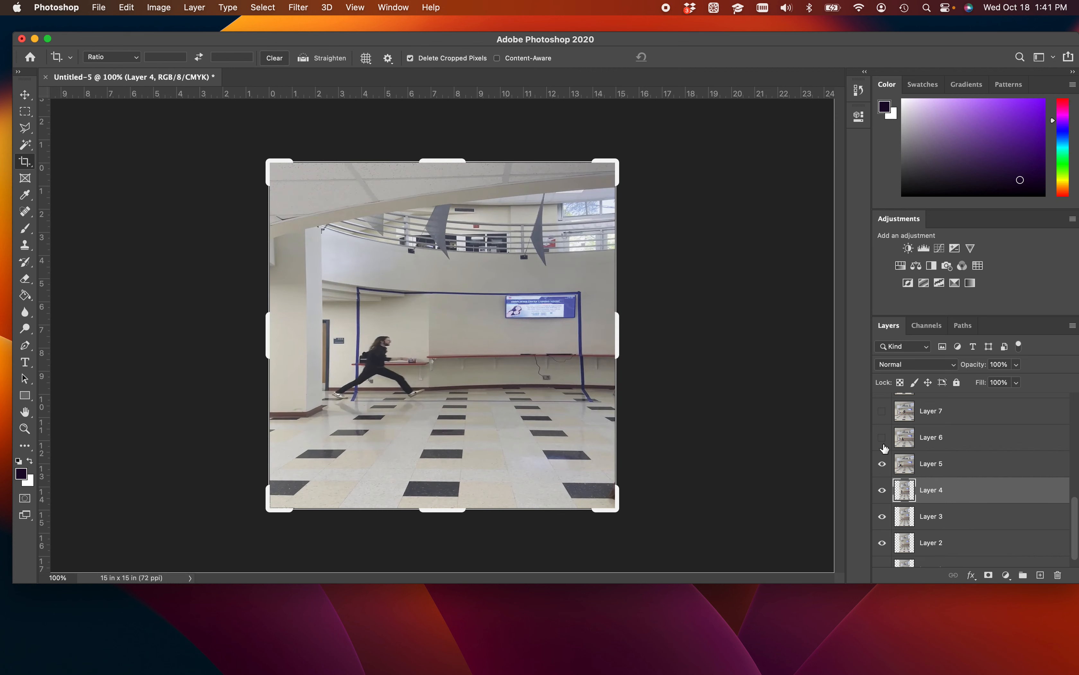
click(883, 441)
click(882, 411)
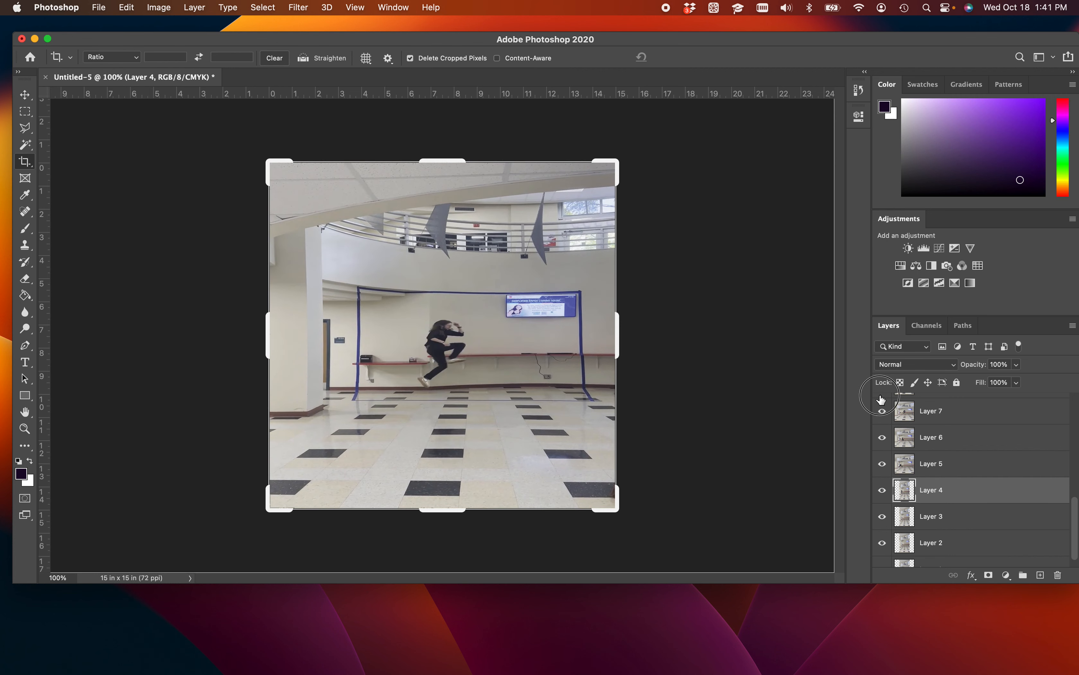
scroll(882, 428, up, 2)
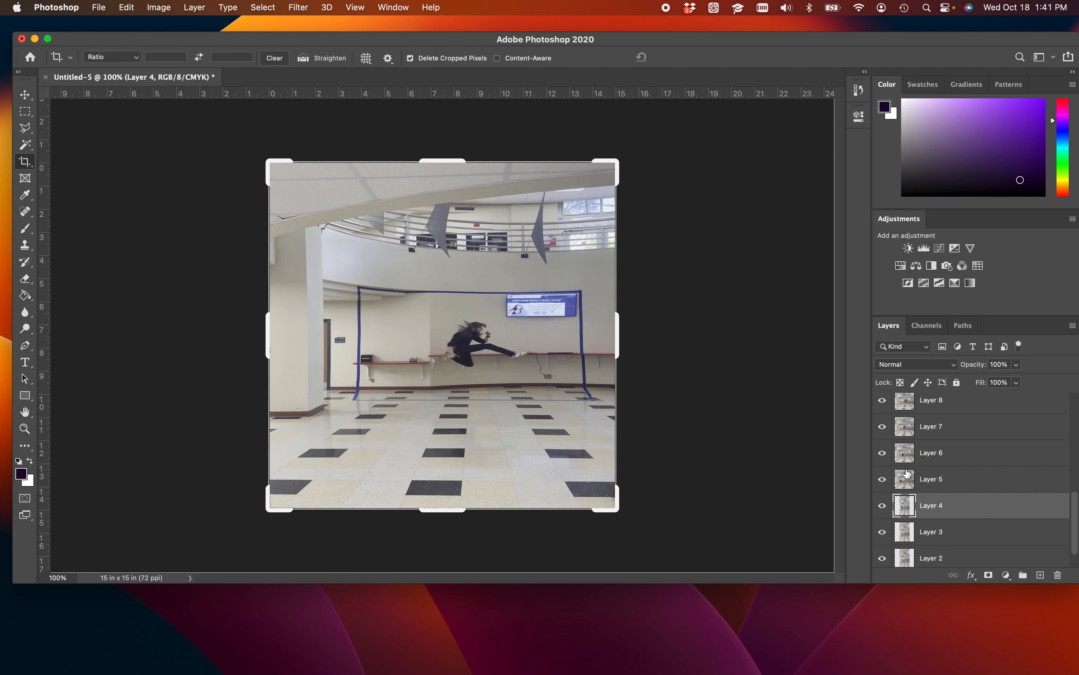
click(883, 431)
click(883, 431)
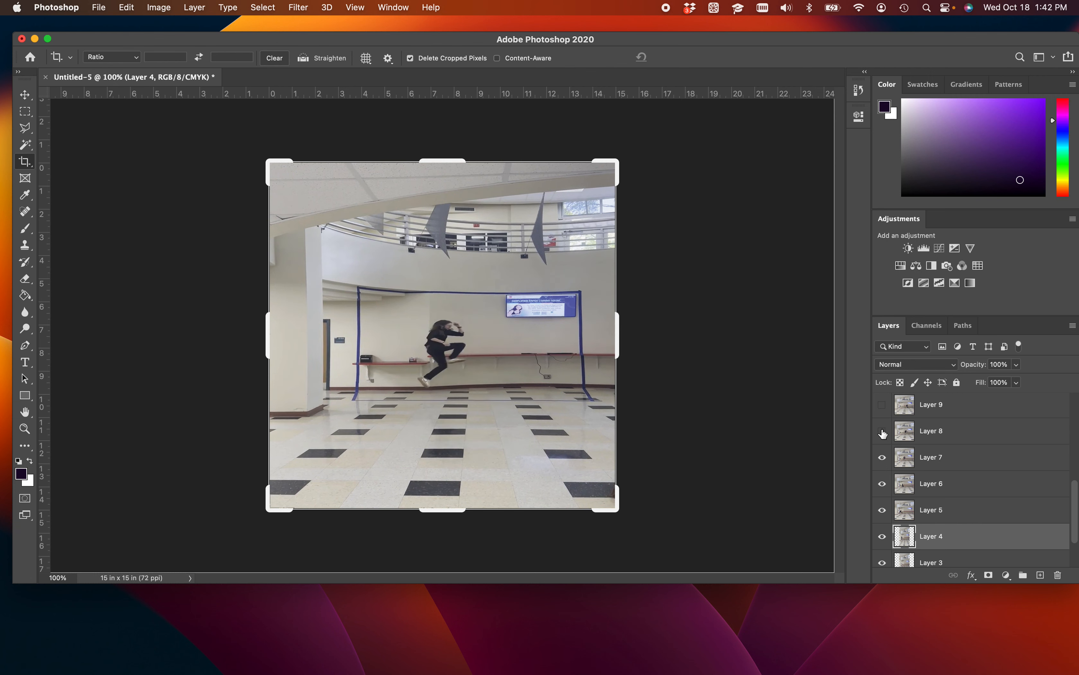
click(883, 433)
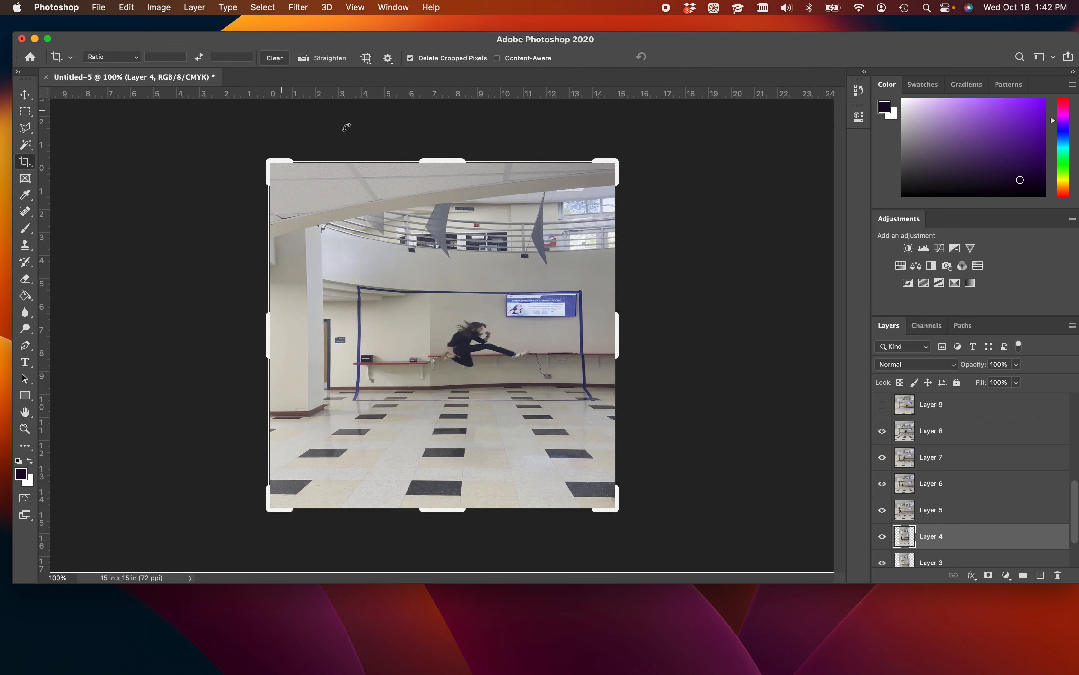
- Review the ruler's measurement units, keeping Inches, and toggle the rulers off and on
key(super+minus)
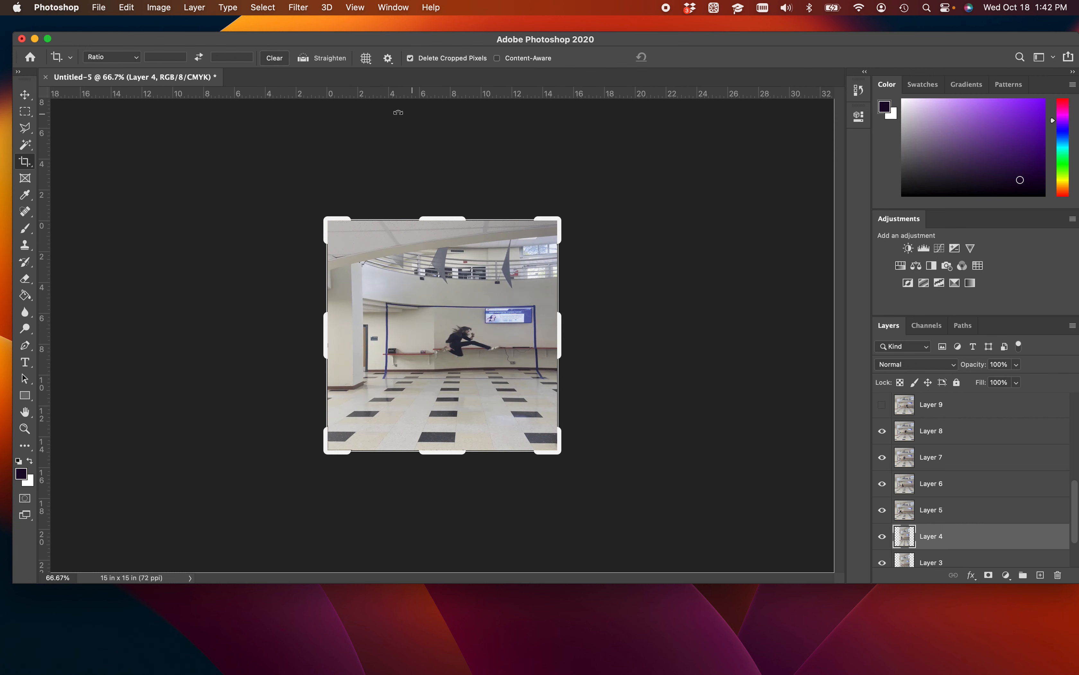
right_click(374, 95)
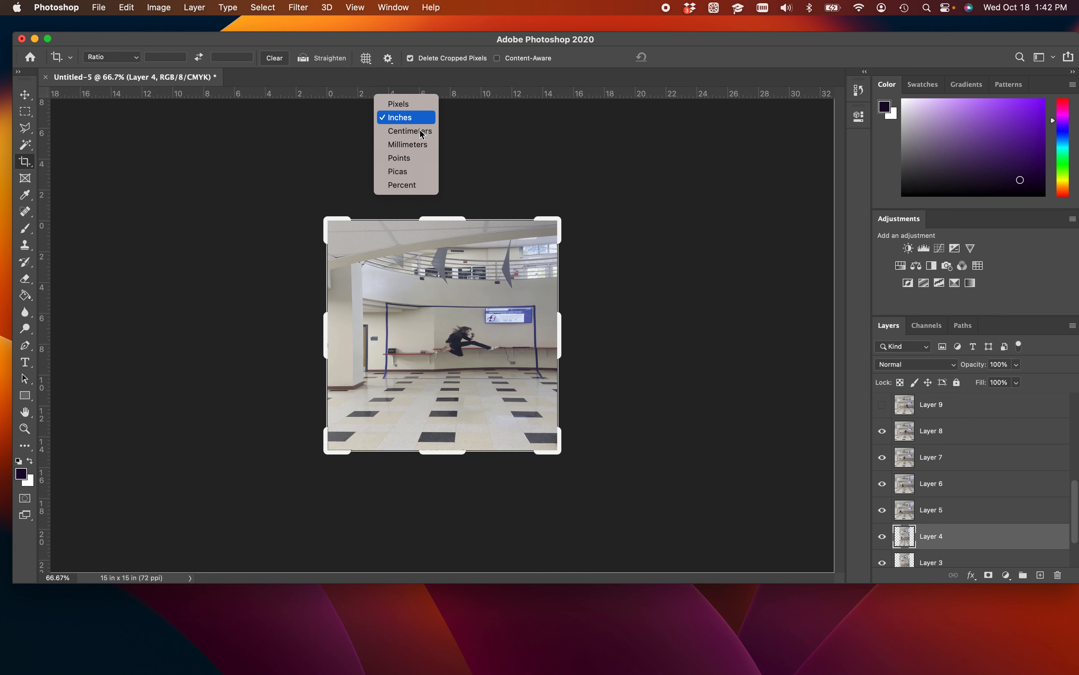
click(399, 118)
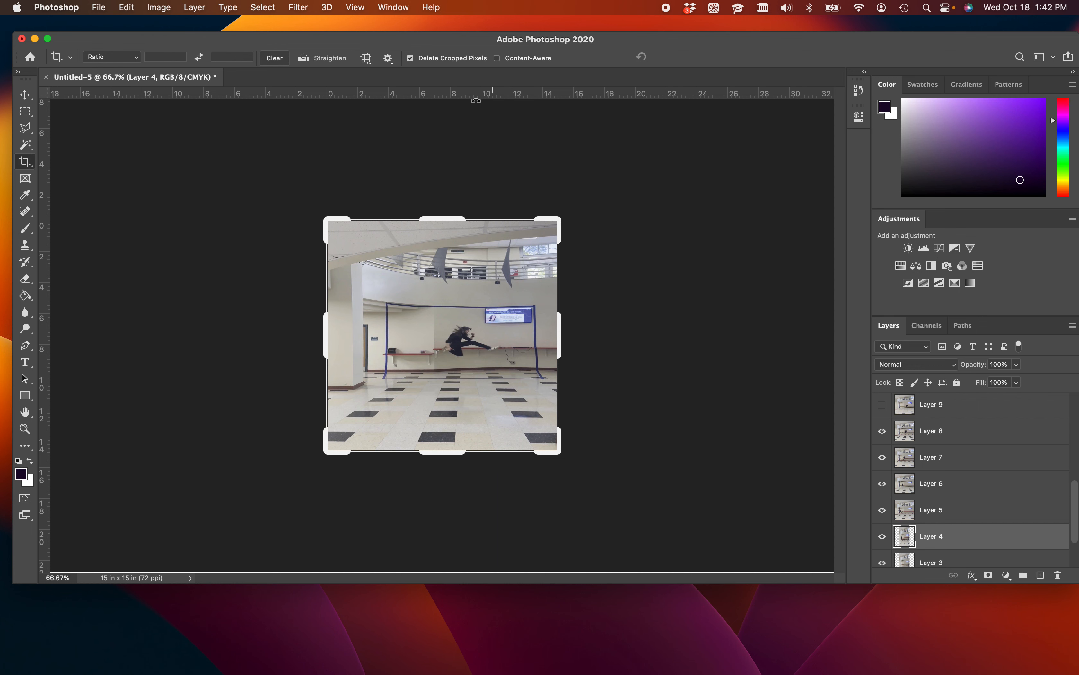
key(super+r)
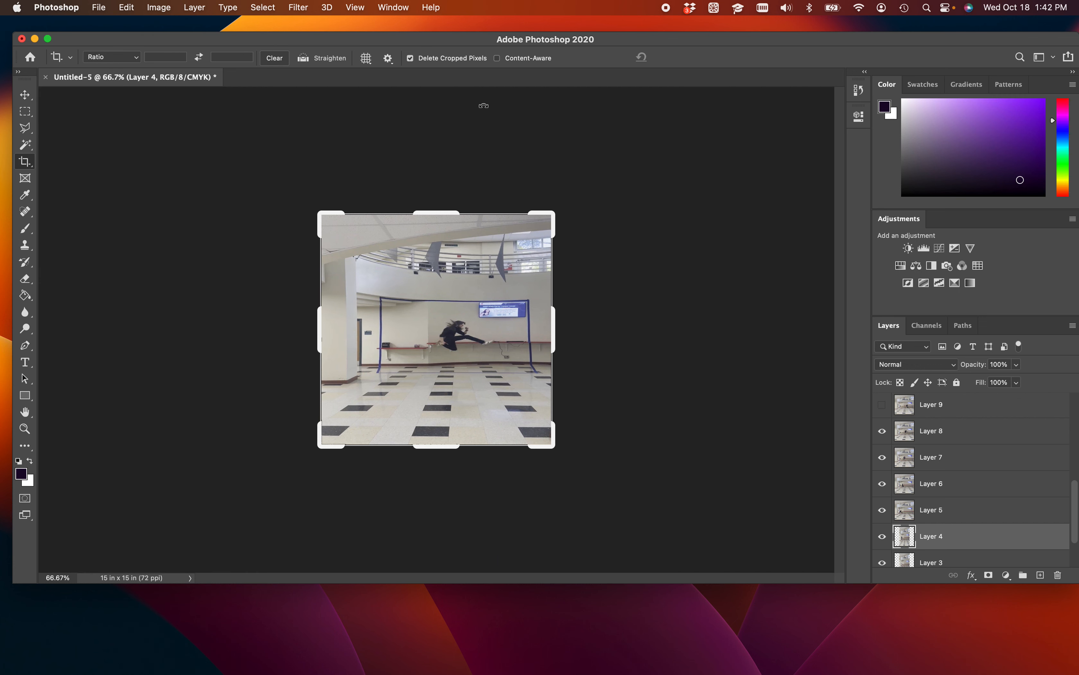
key(super+r)
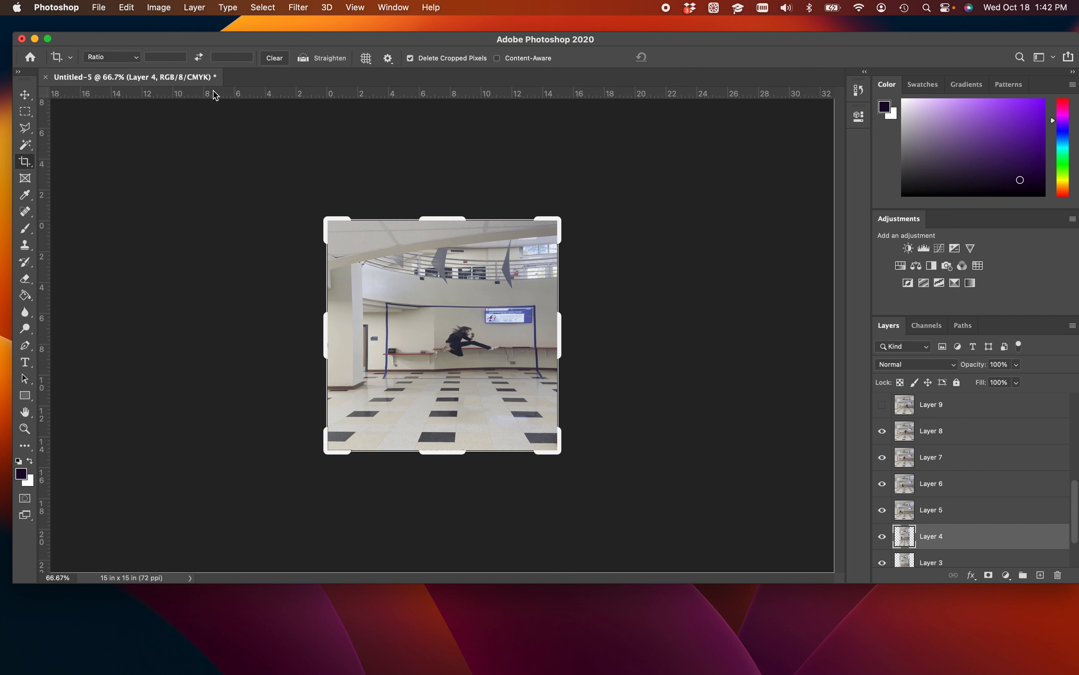
right_click(163, 98)
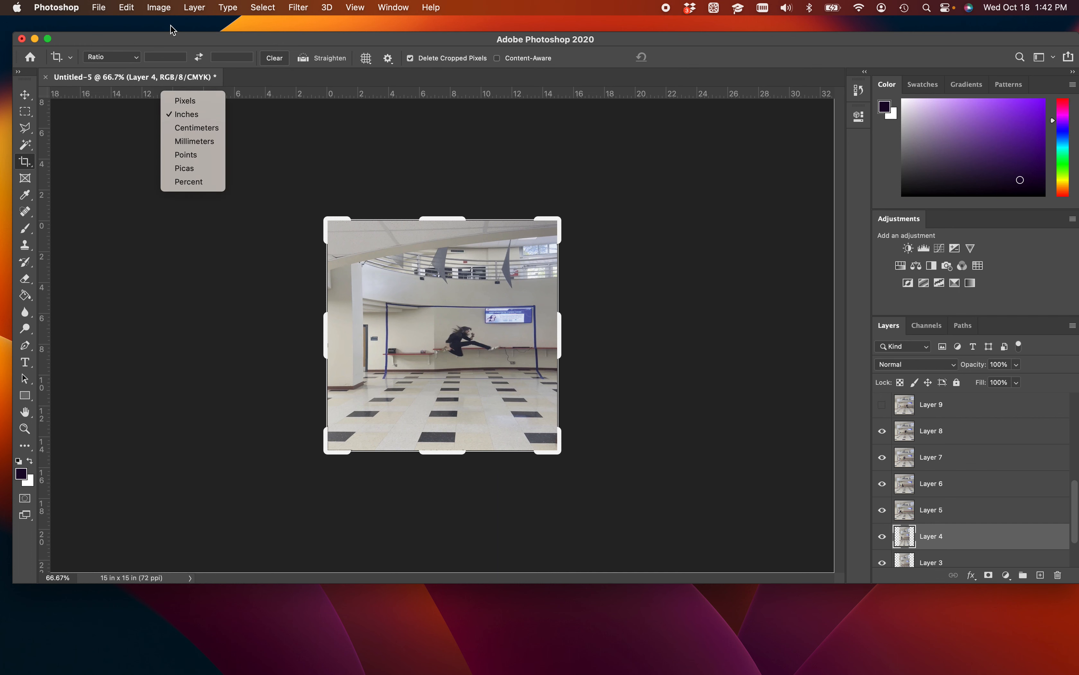
click(164, 13)
- Try to resize the canvas to 3 x 3 inches, accepting the clipping
click(164, 13)
click(180, 115)
text(3)
key(Tab)
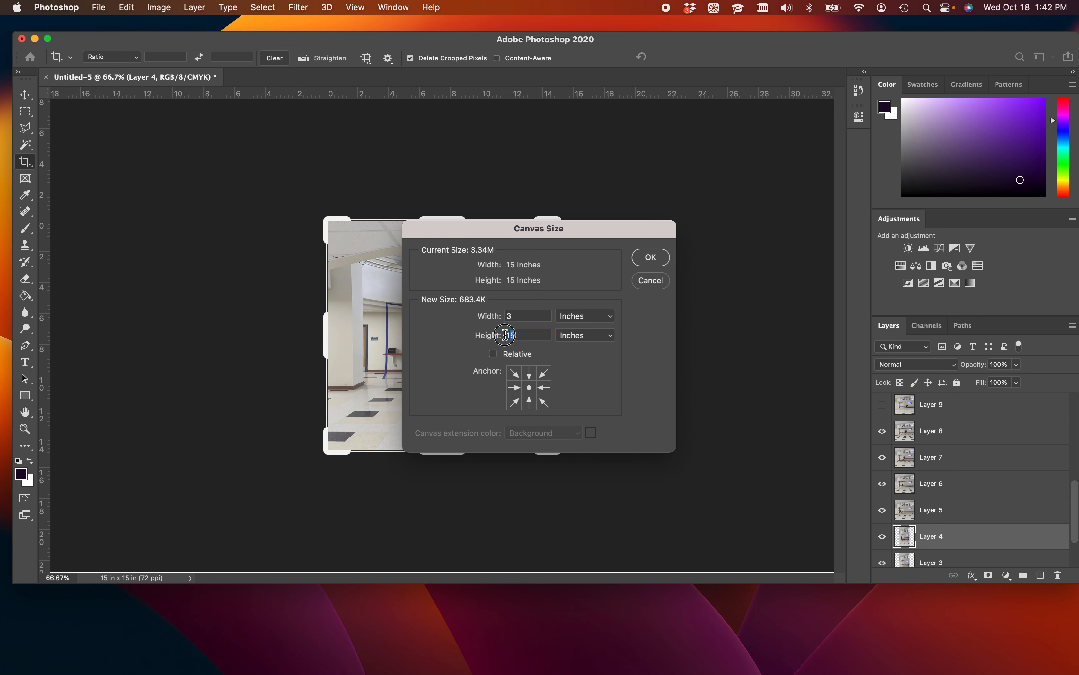
text(3)
click(664, 262)
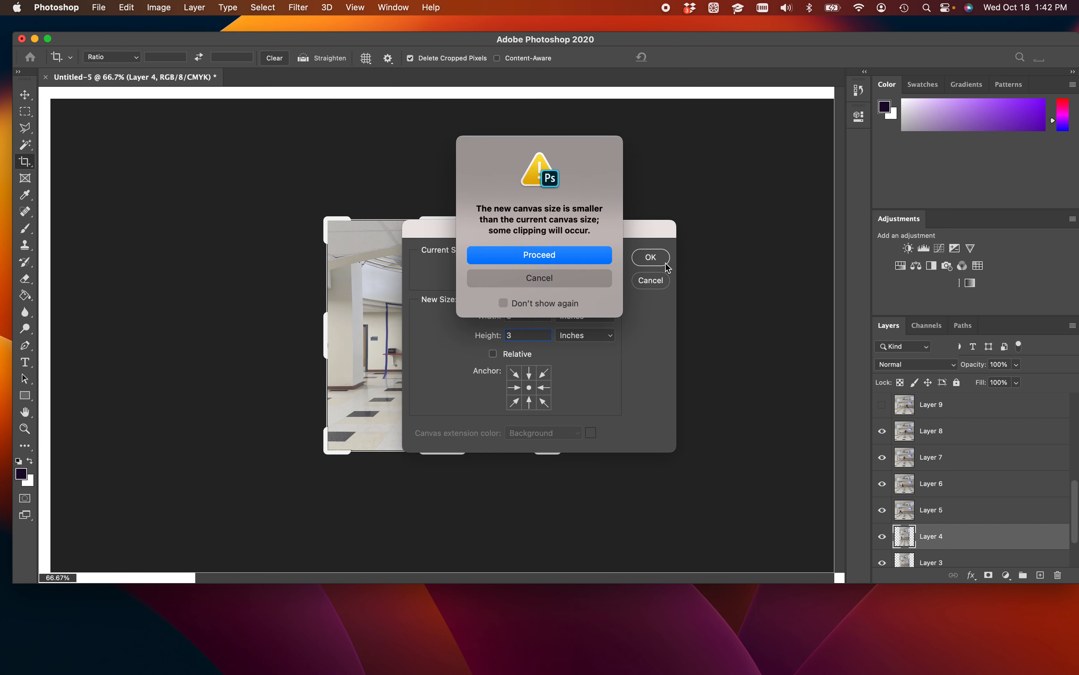
click(568, 261)
- Inspect the reduced canvas at several zoom levels, undo the canvas resize, and view the image at 100%
key(super+equal)
key(super+equal)
key(super+equal)
key(super+equal)
key(super+equal)
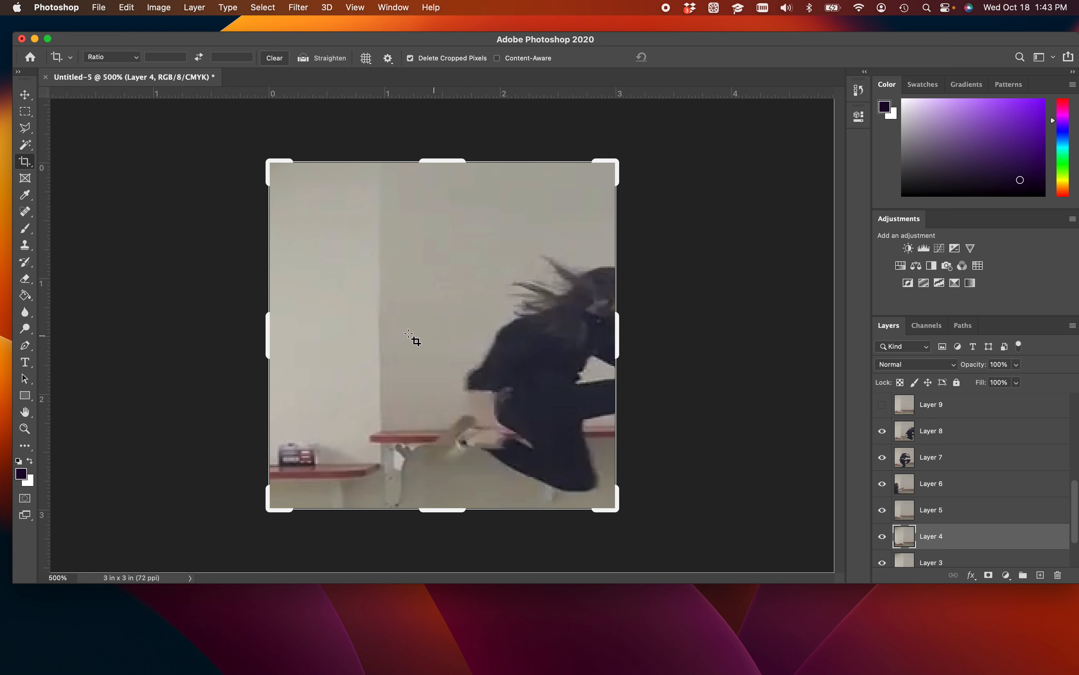
key(super+minus)
key(super+minus)
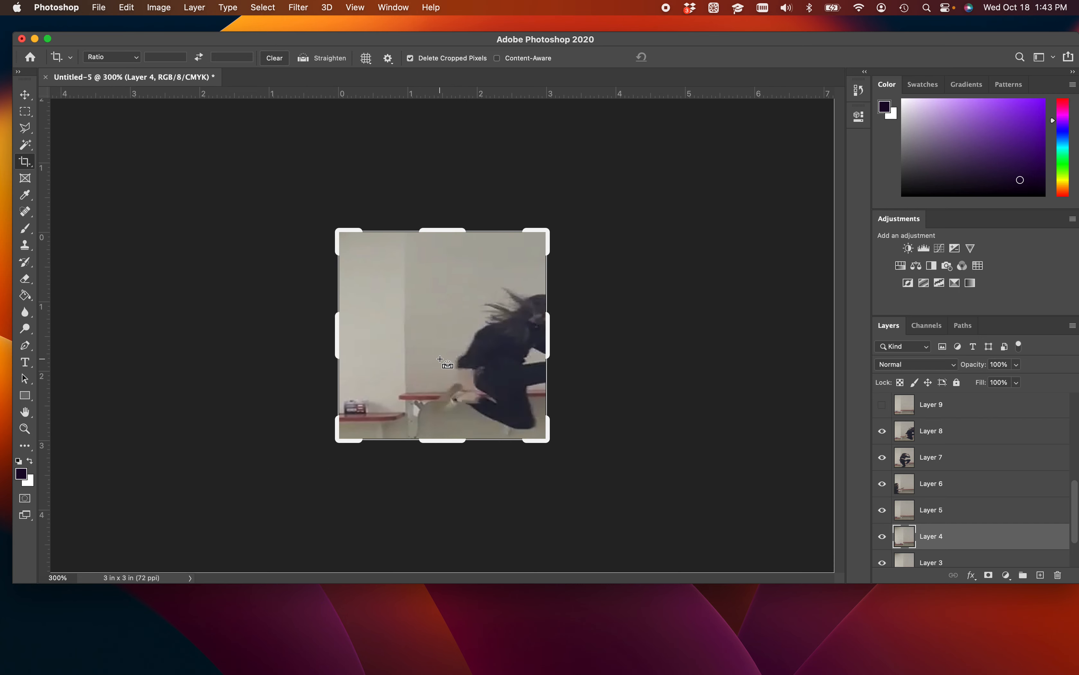
key(super+minus)
key(super+minus)
key(super+minus)
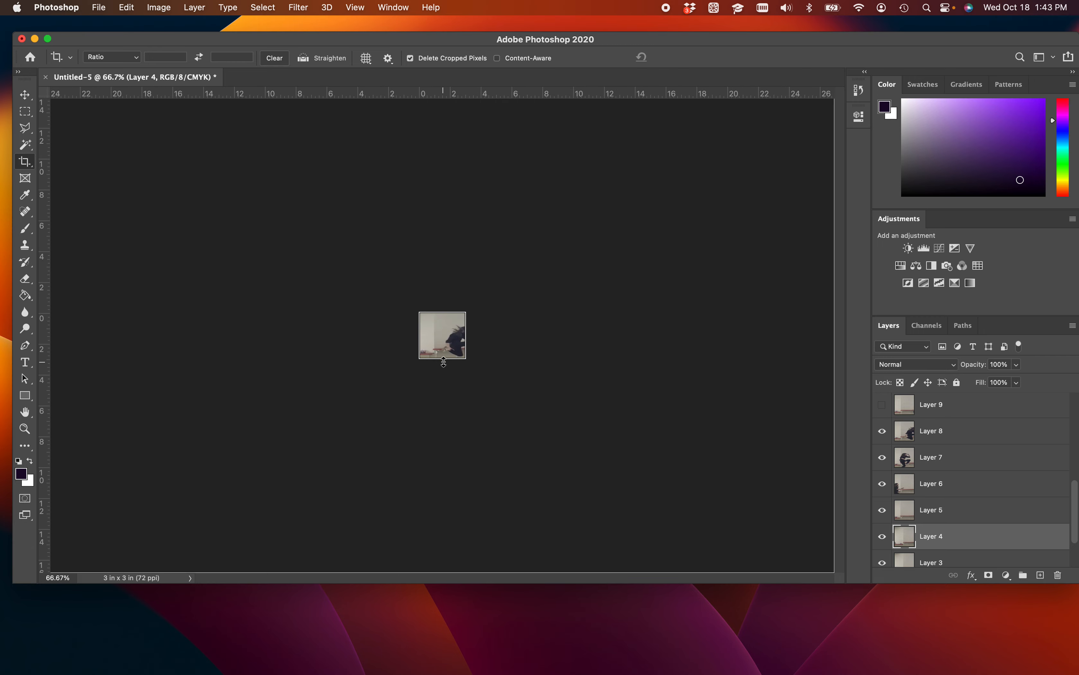
key(super+z)
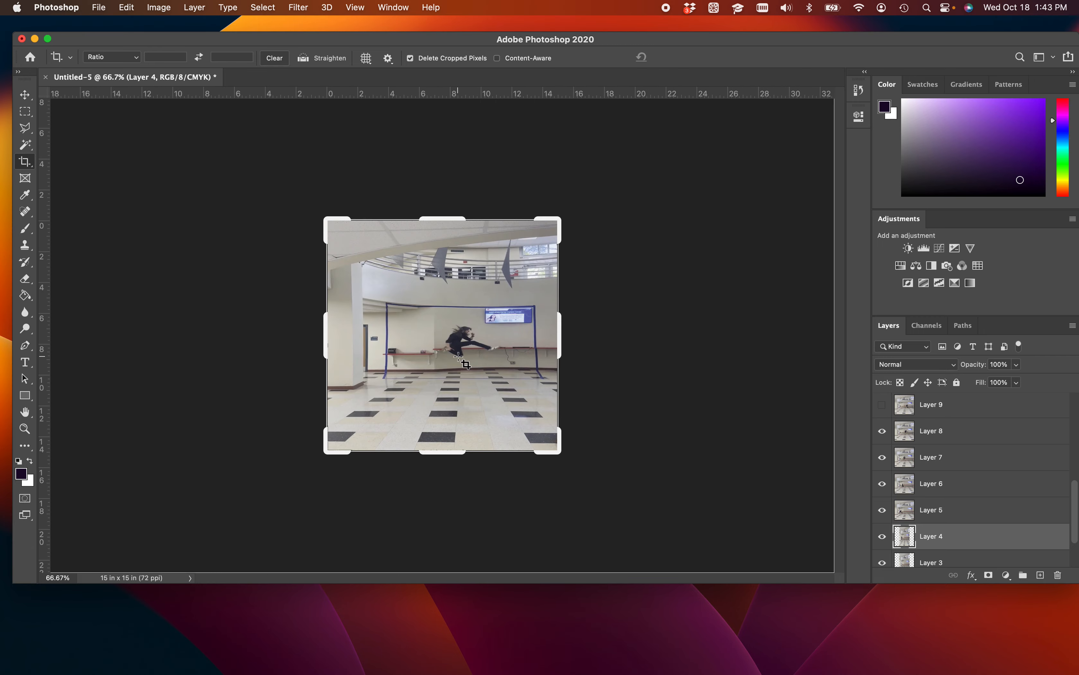
key(super+1)
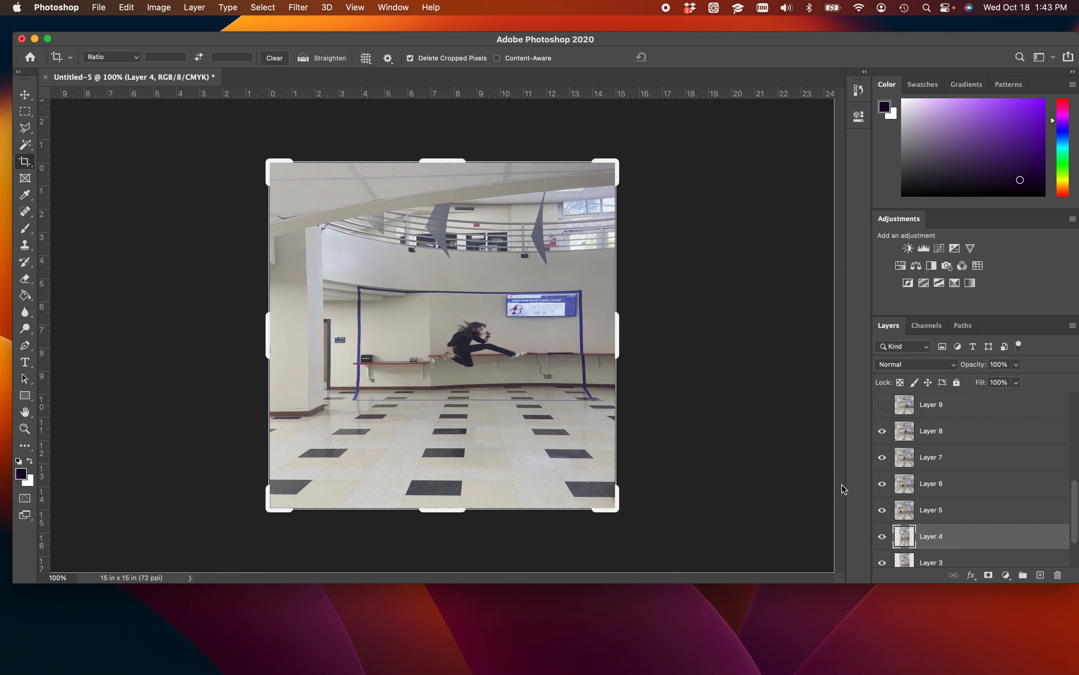
drag(930, 430, 935, 442)
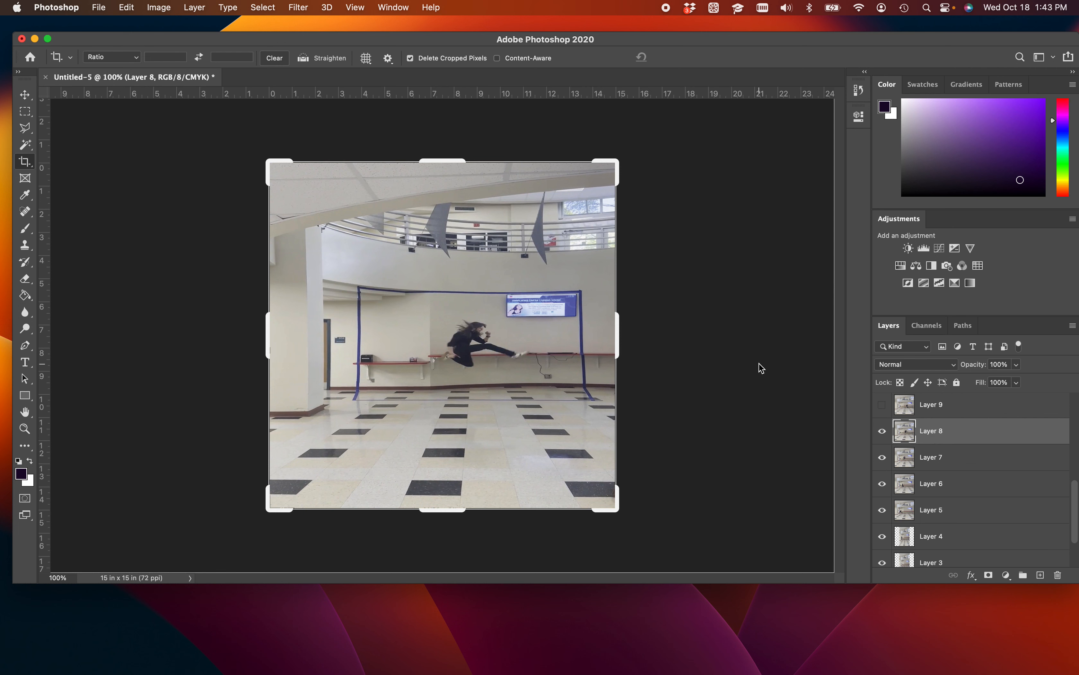
key(super+s)
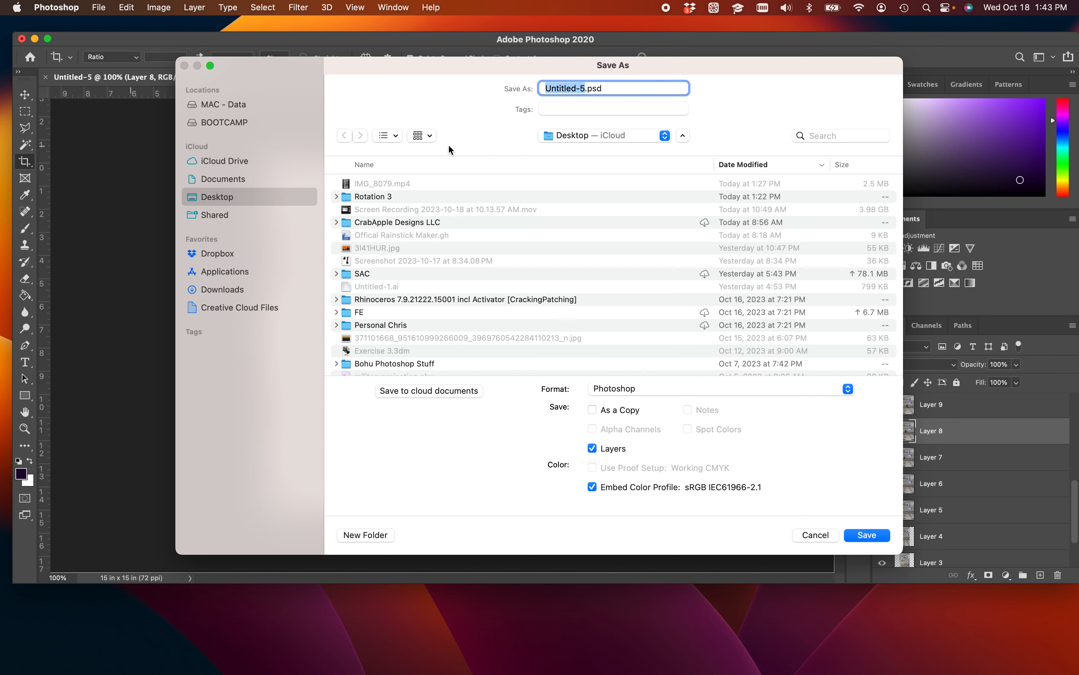
click(664, 389)
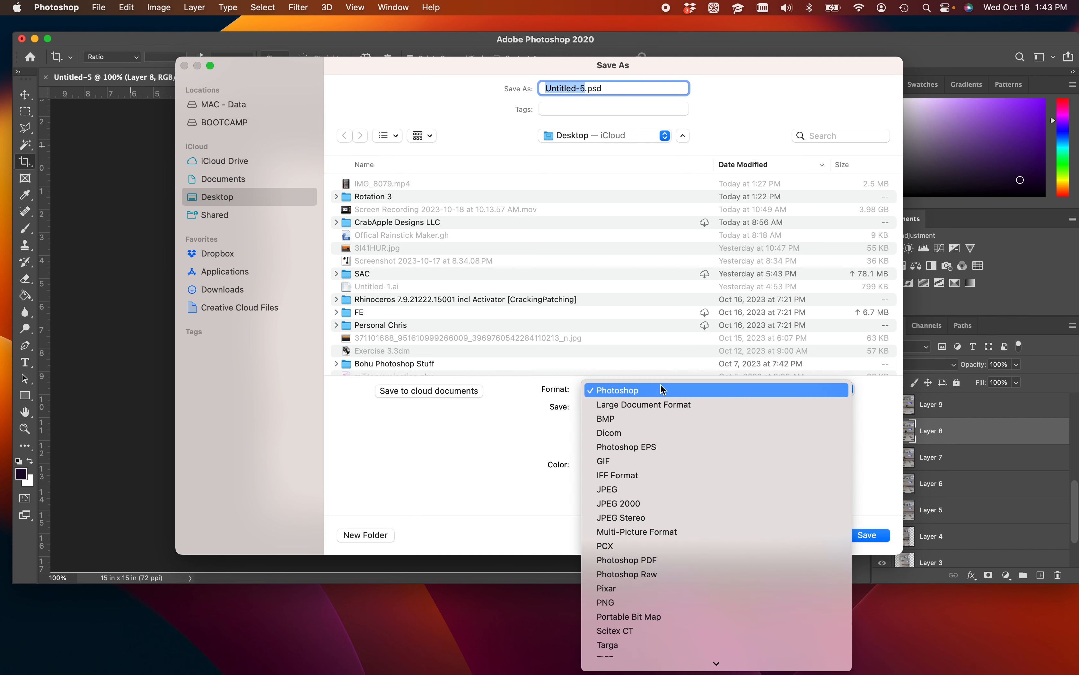
click(637, 490)
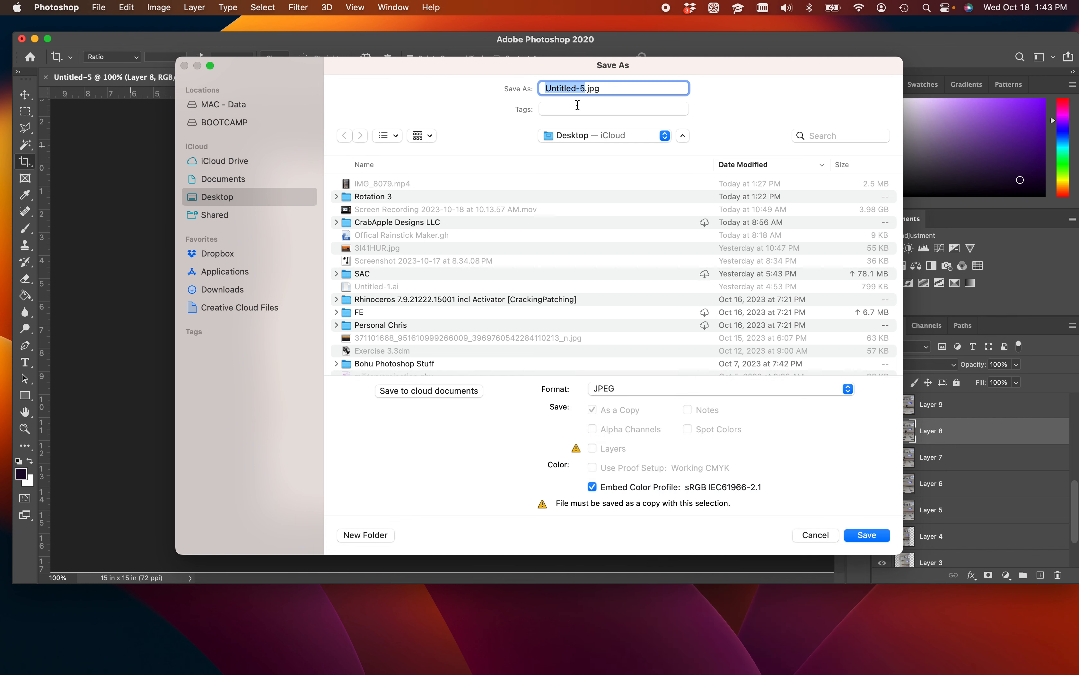
text(Fr)
text(ame)
click(867, 535)
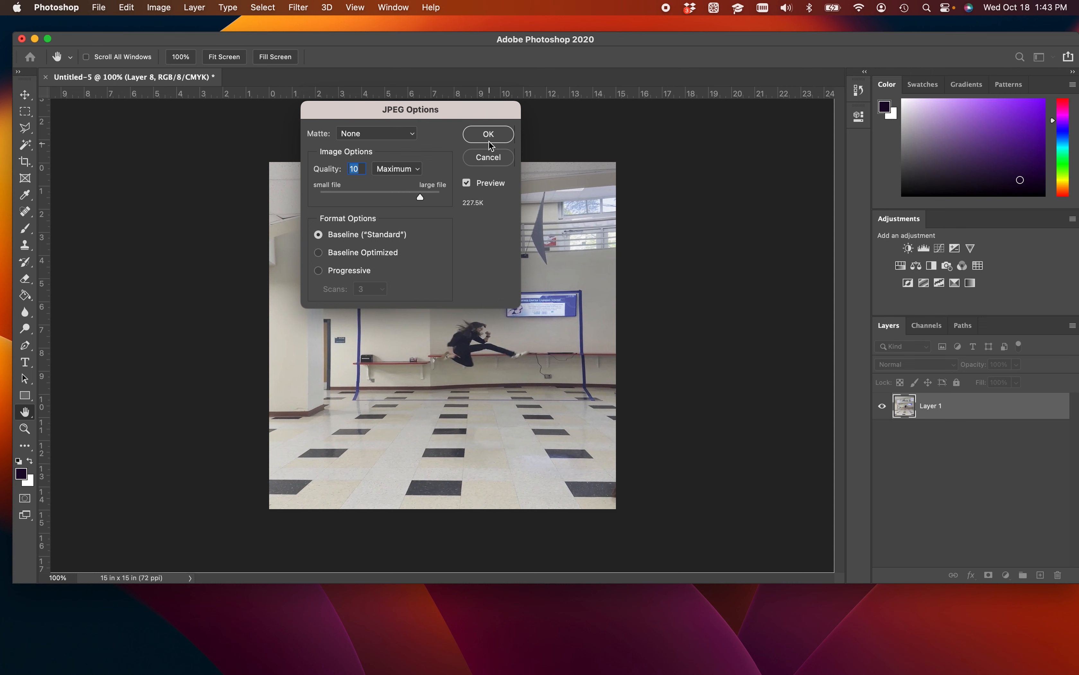
click(489, 158)
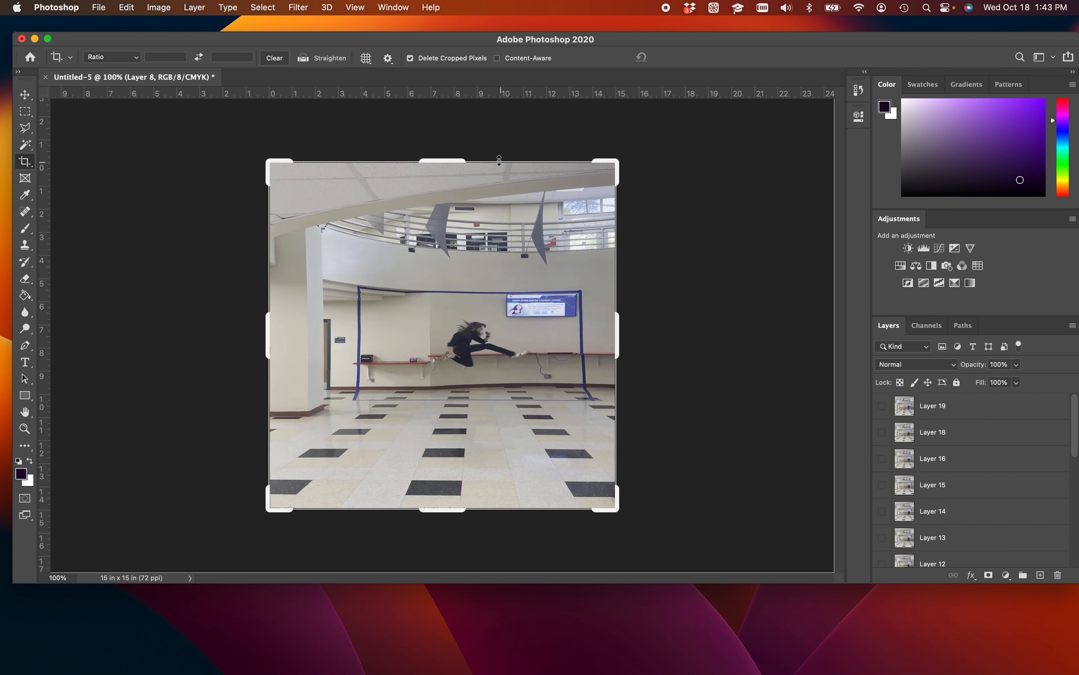
- Save the visible Layer 8 image to the Desktop as a JPEG named Frame 8, with the default JPEG options
scroll(959, 473, down, 6)
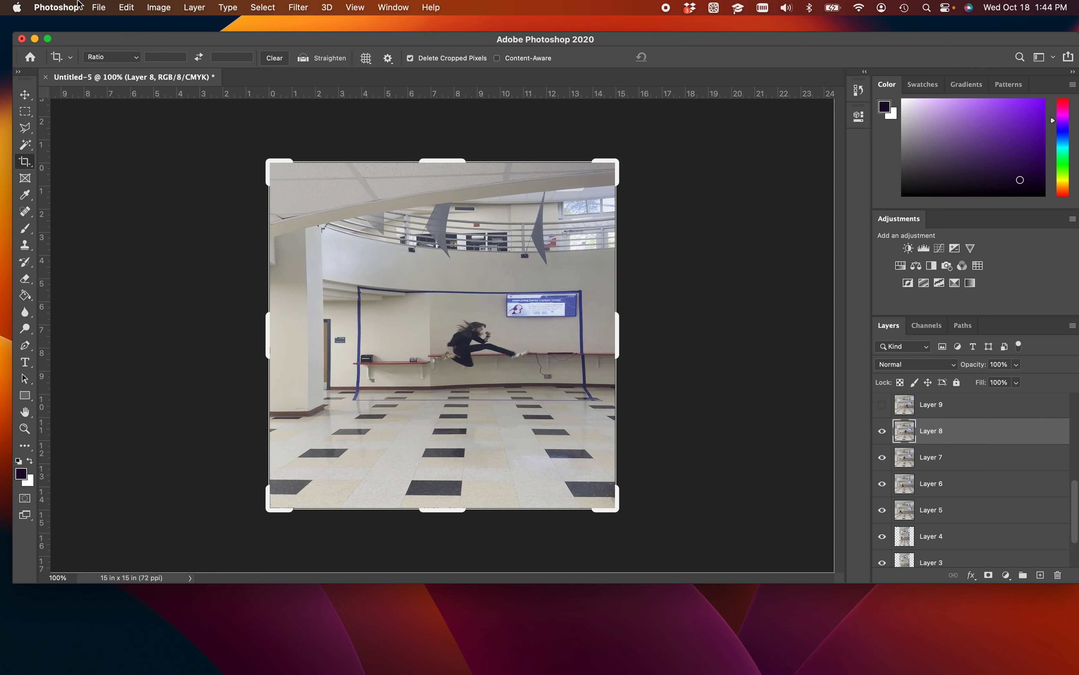
click(99, 9)
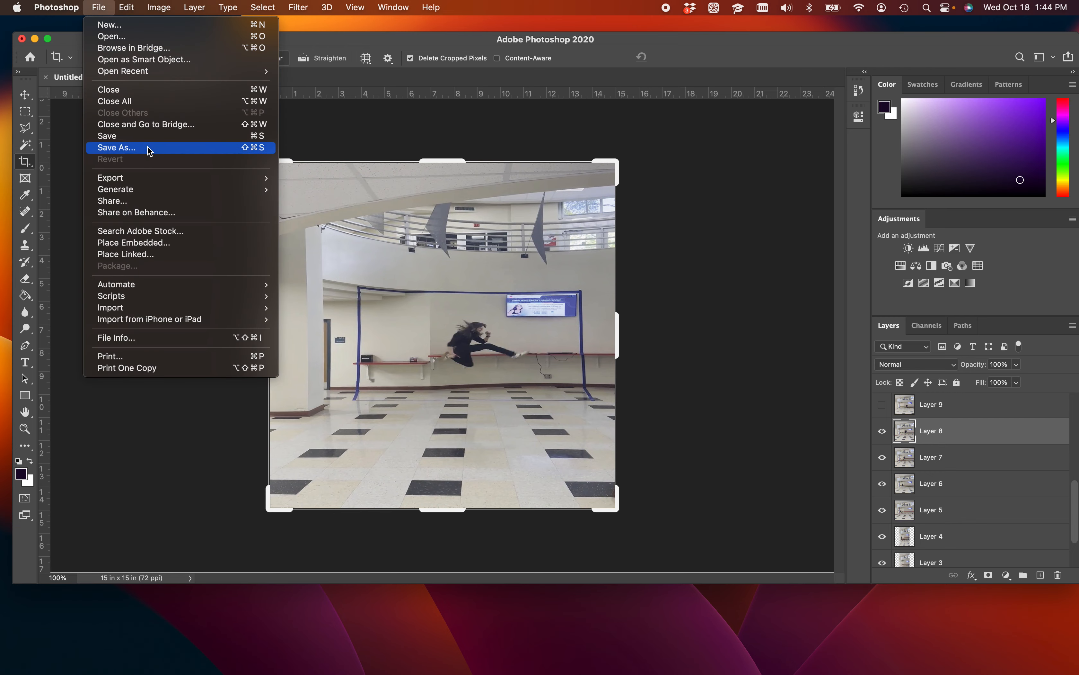
key(Escape)
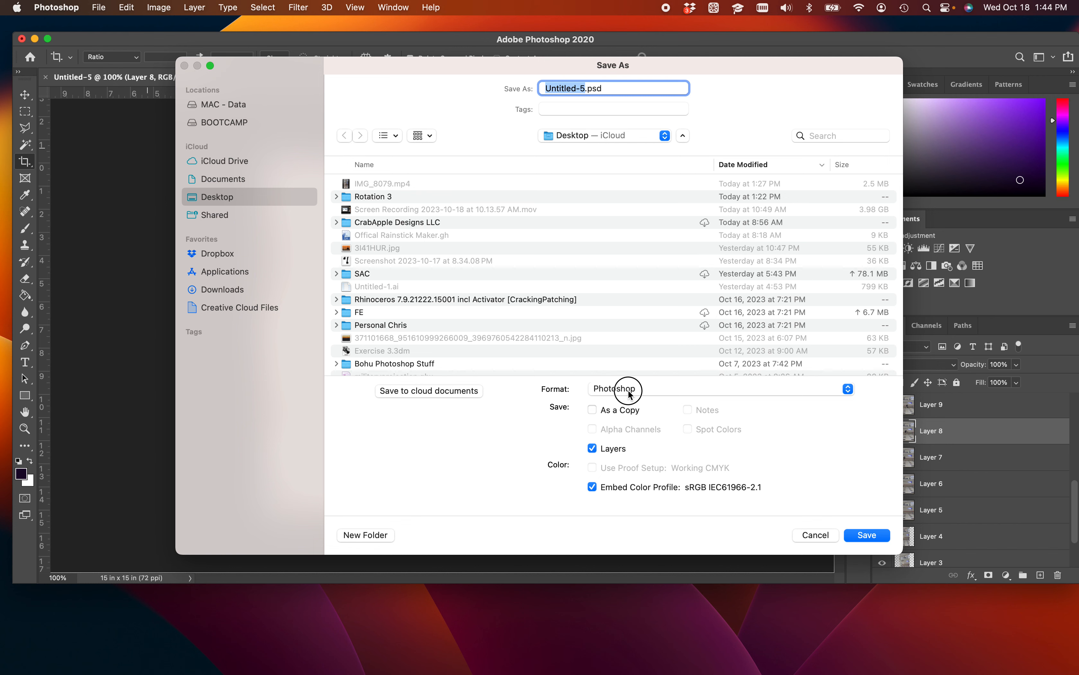
click(629, 393)
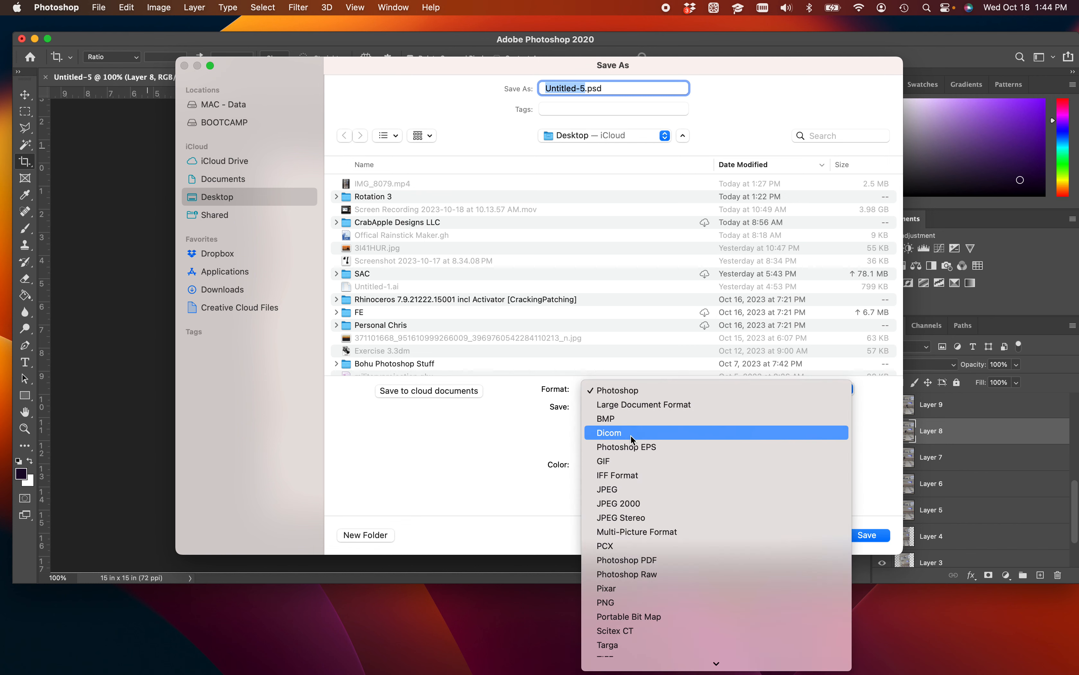
click(632, 488)
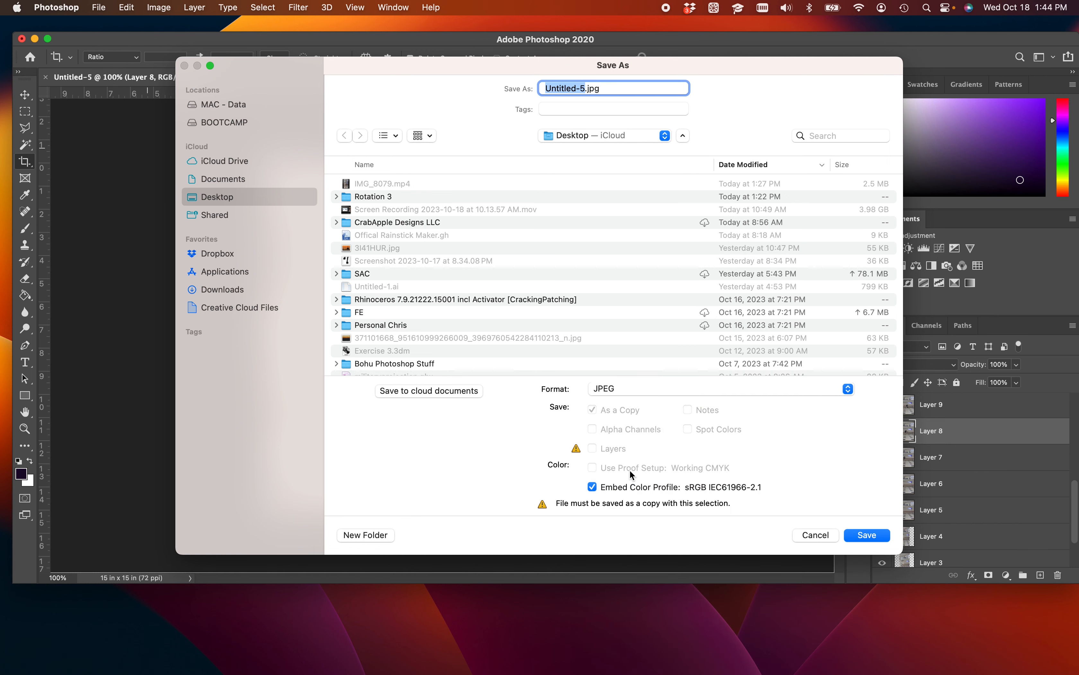
text(Frame 8)
click(867, 535)
key(Return)
- Hide Layer 8 and select Layer 7
click(882, 430)
scroll(932, 456, down, 1)
click(931, 433)
- Save the visible Layer 7 image to the Desktop as a JPEG named Frame 7 at Maximum quality 10
click(99, 8)
click(151, 148)
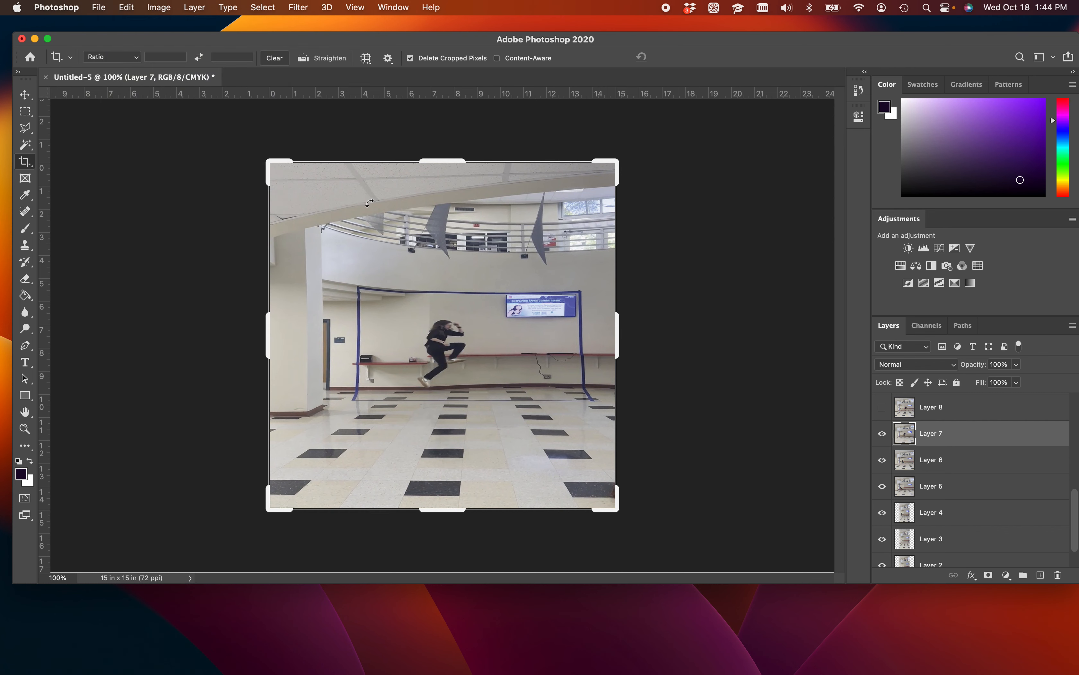
text(Frame 7)
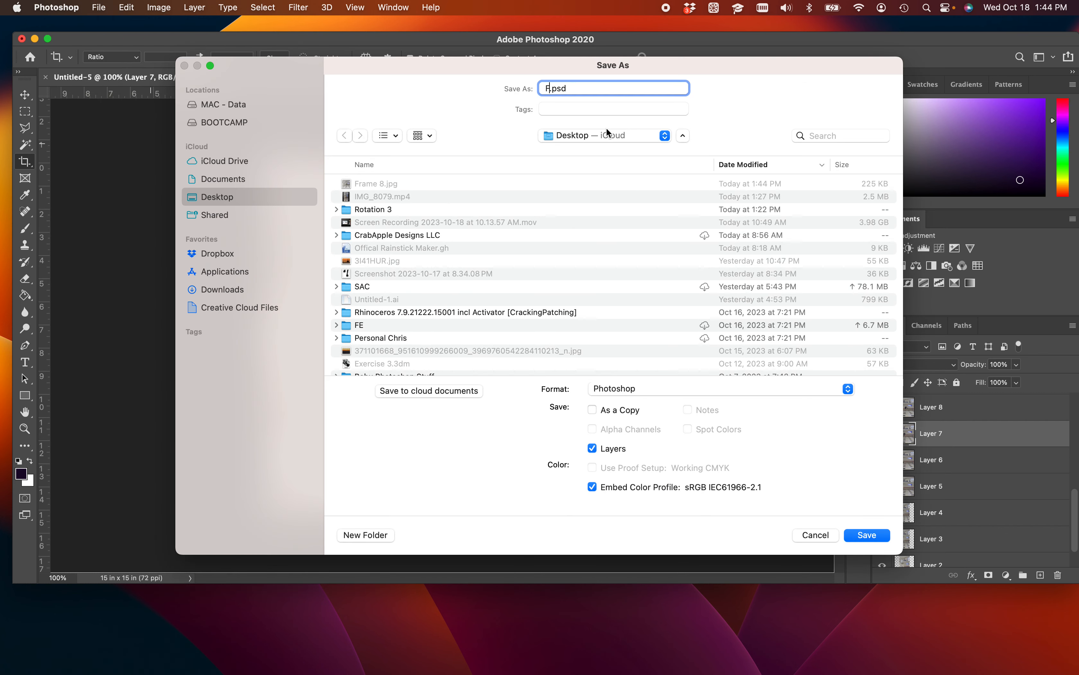
click(720, 388)
click(689, 476)
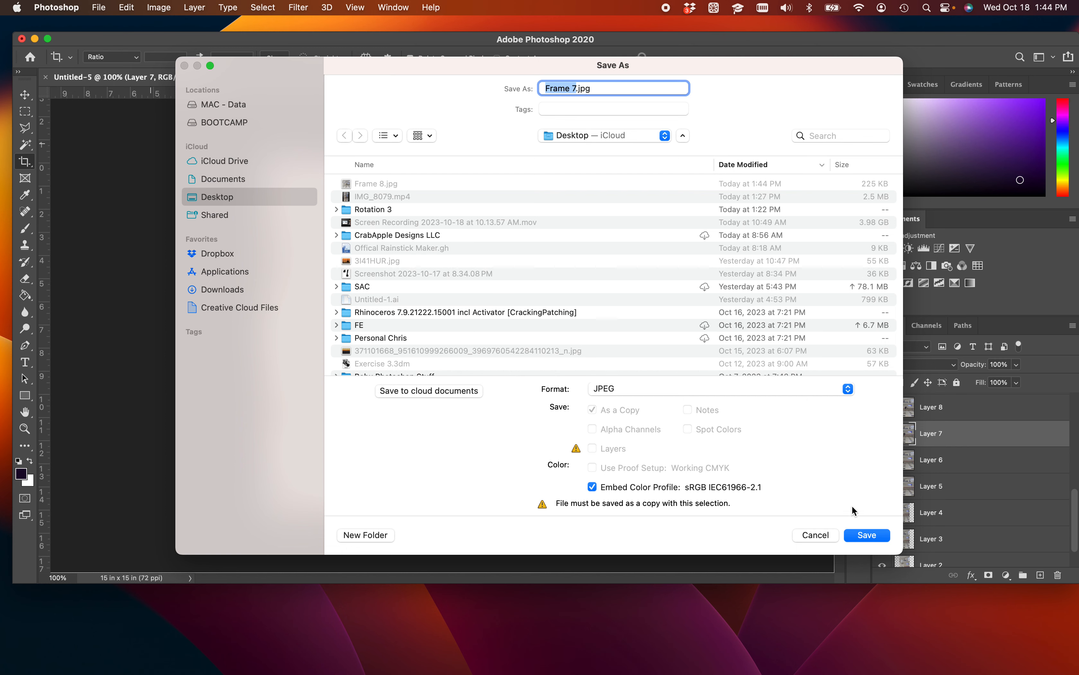
click(865, 536)
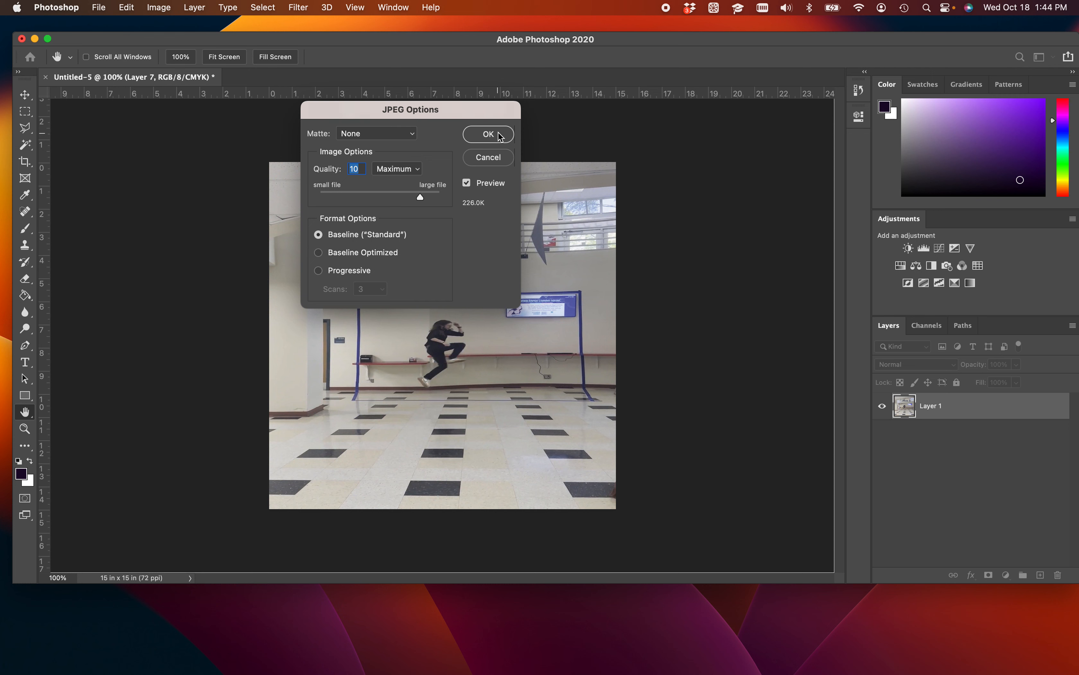
click(488, 134)
- Launch Illustrator and close the Photoshop document Untitled-5 without saving its changes
click(468, 625)
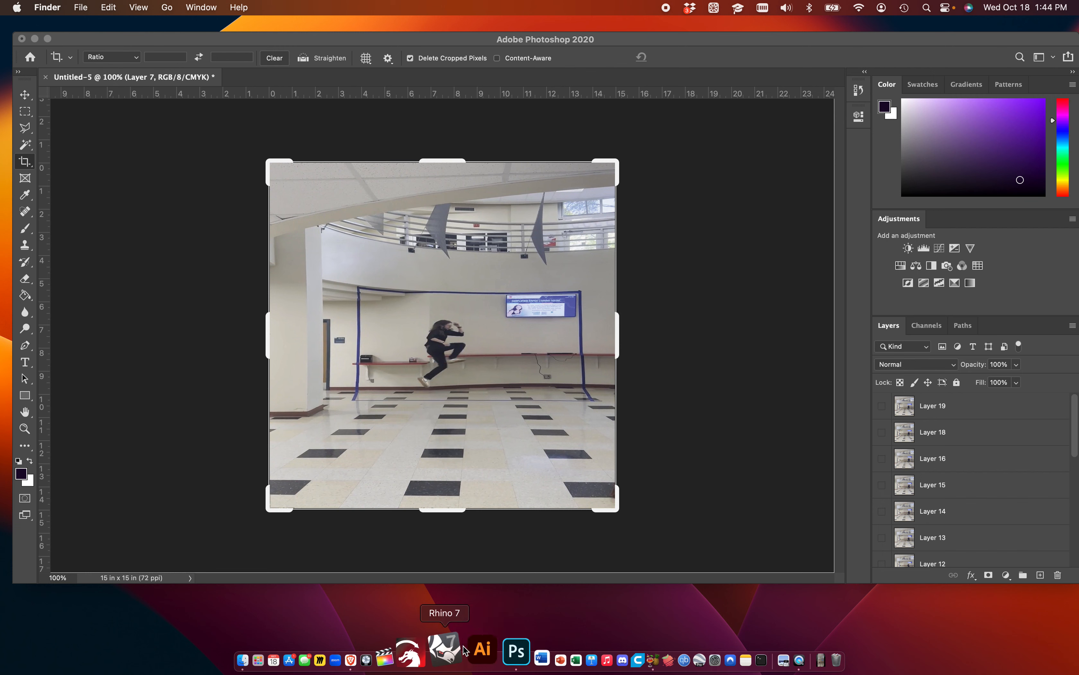
click(472, 650)
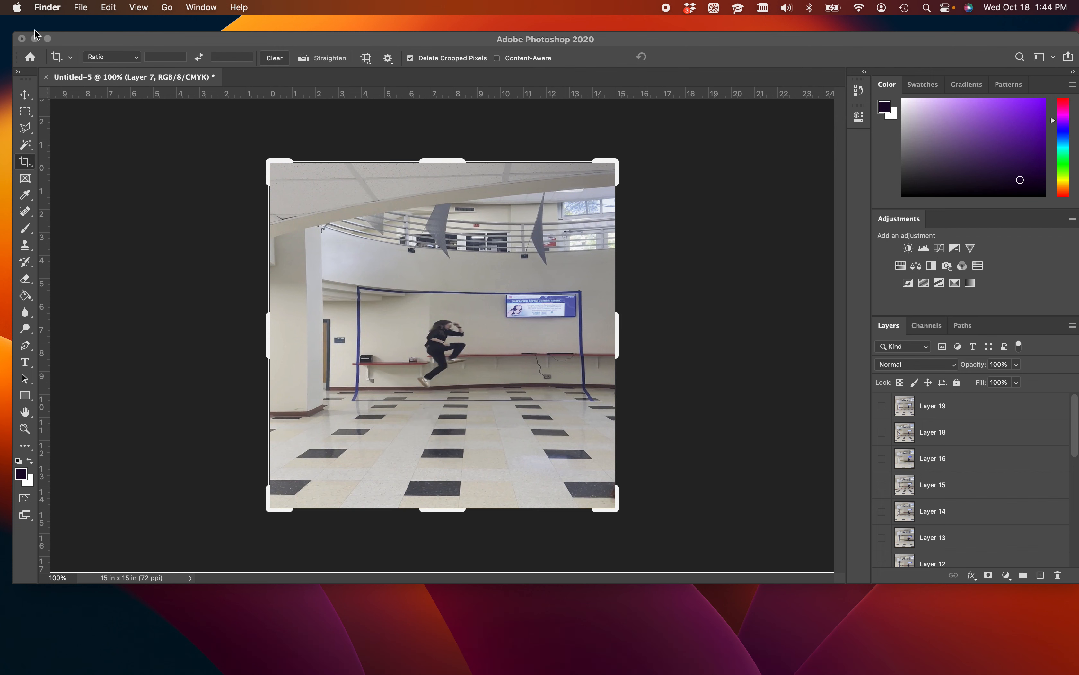
click(21, 39)
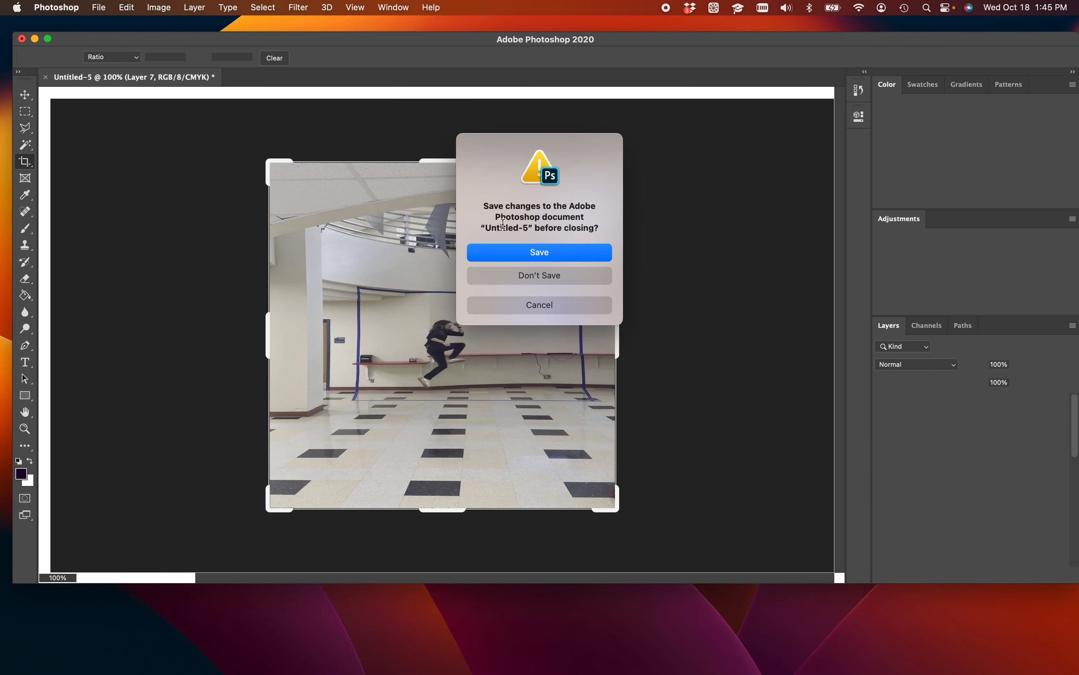
click(524, 273)
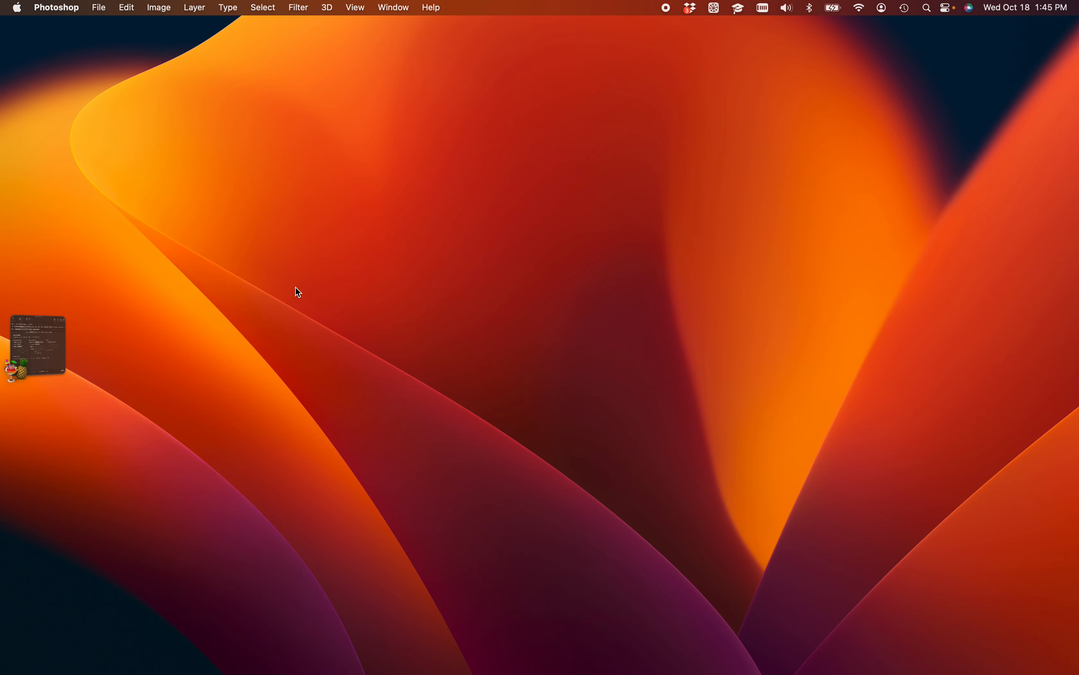
- Accept Illustrator's crash-recovery notice and close the recovered document Rotation 3 rhino export.ai
click(421, 393)
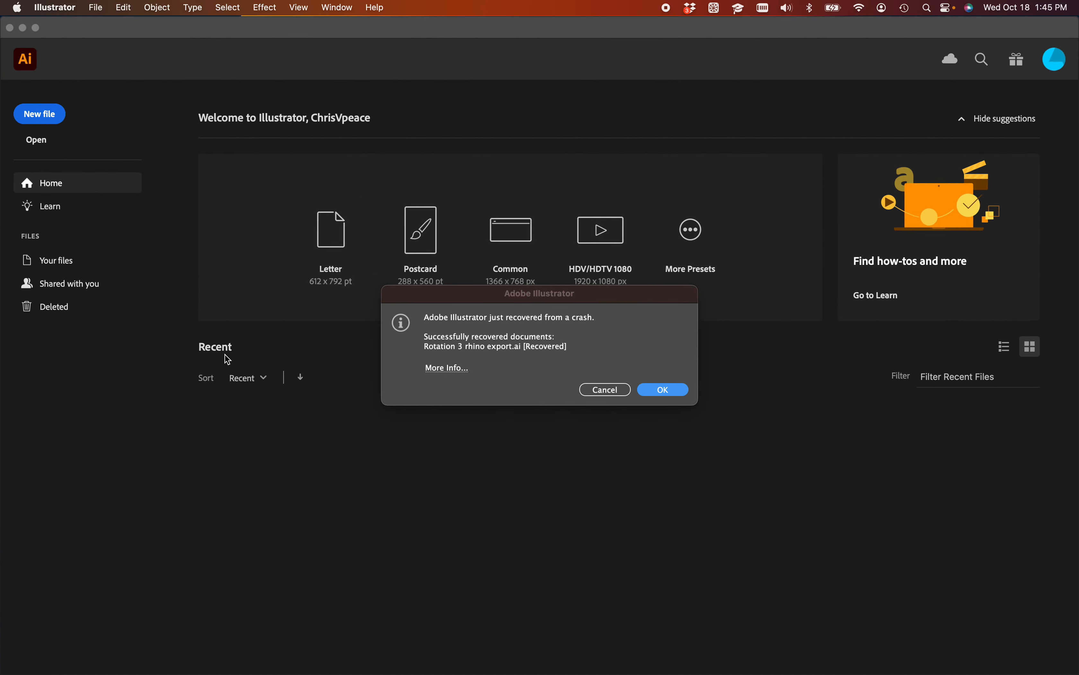
click(664, 390)
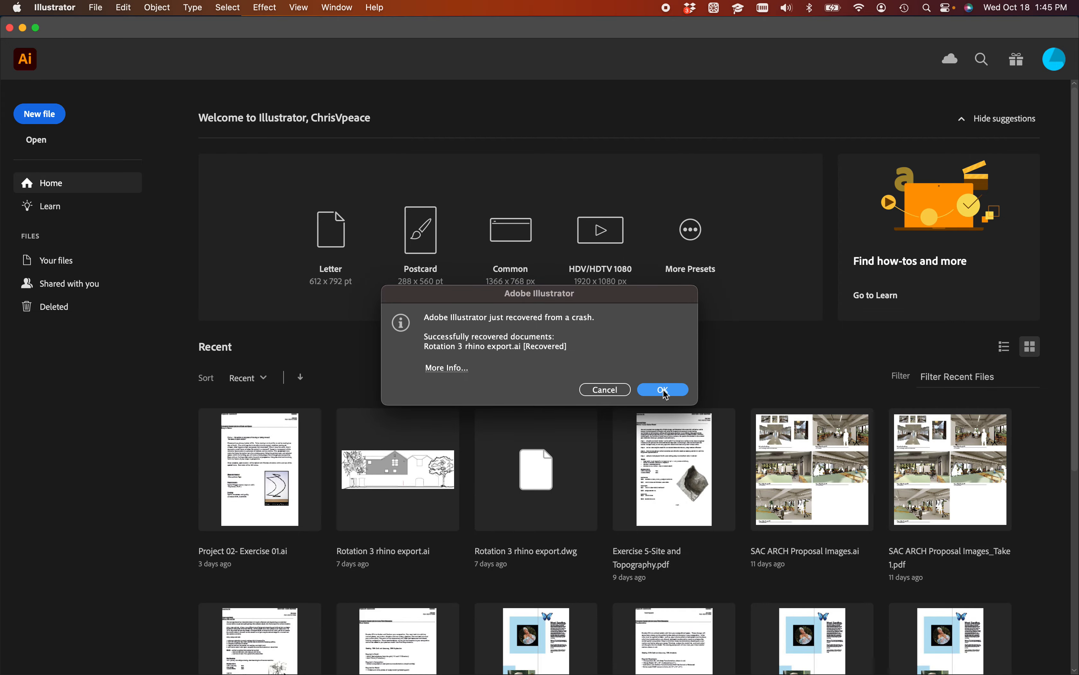
click(665, 390)
click(631, 387)
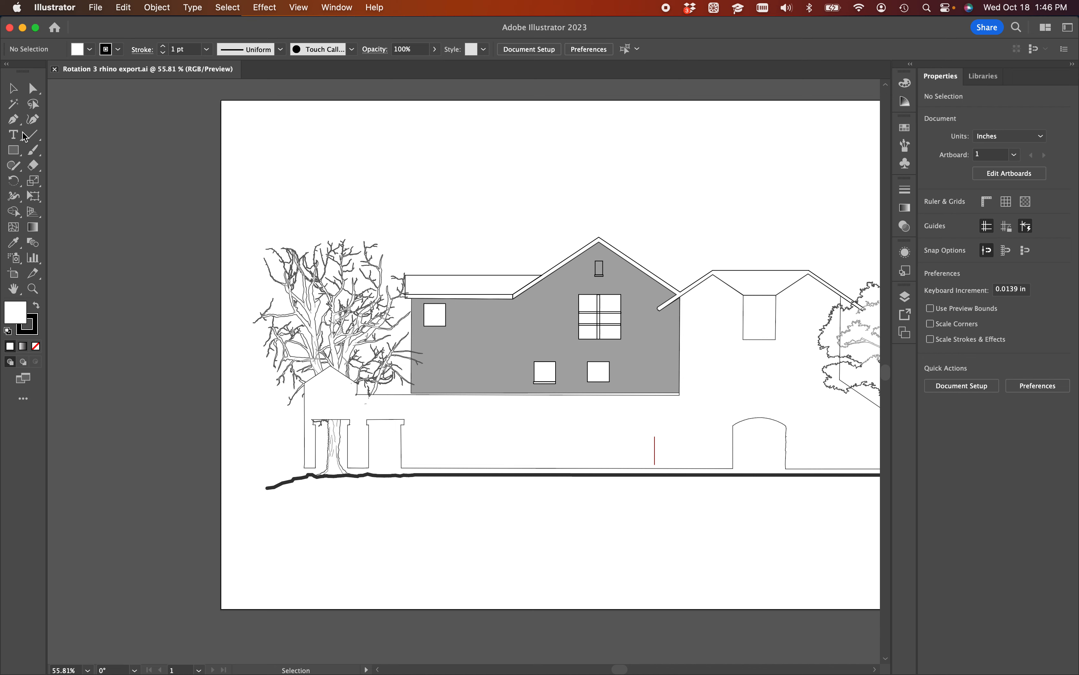
key(super+w)
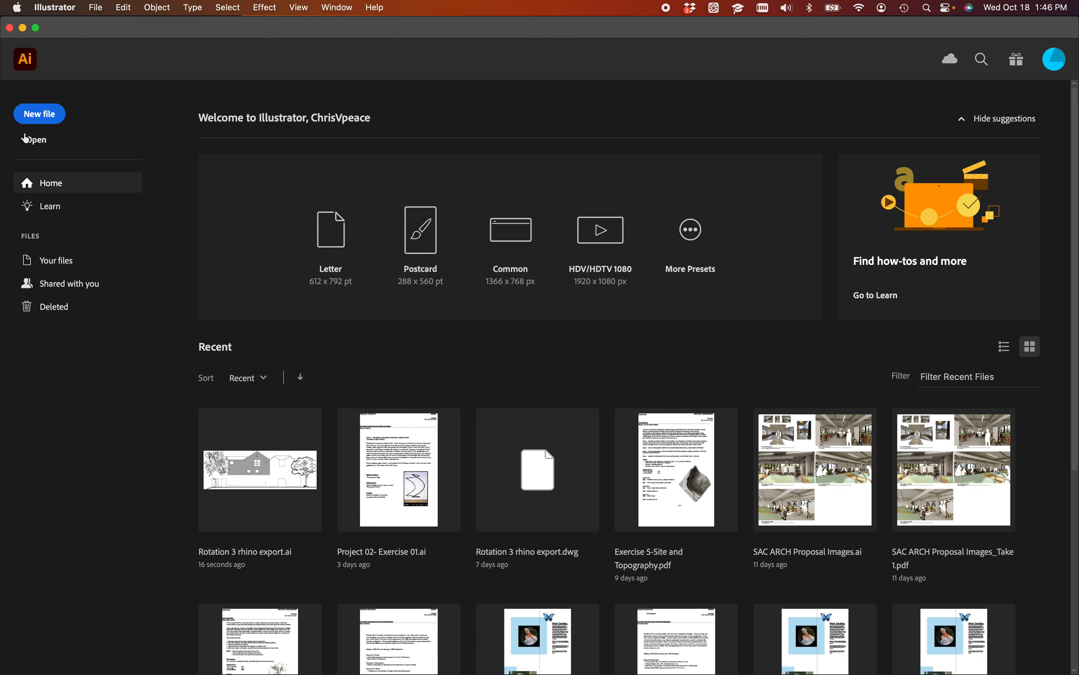
- Create a new document 3 in wide and 3 in high with 16 artboards
key(super+n)
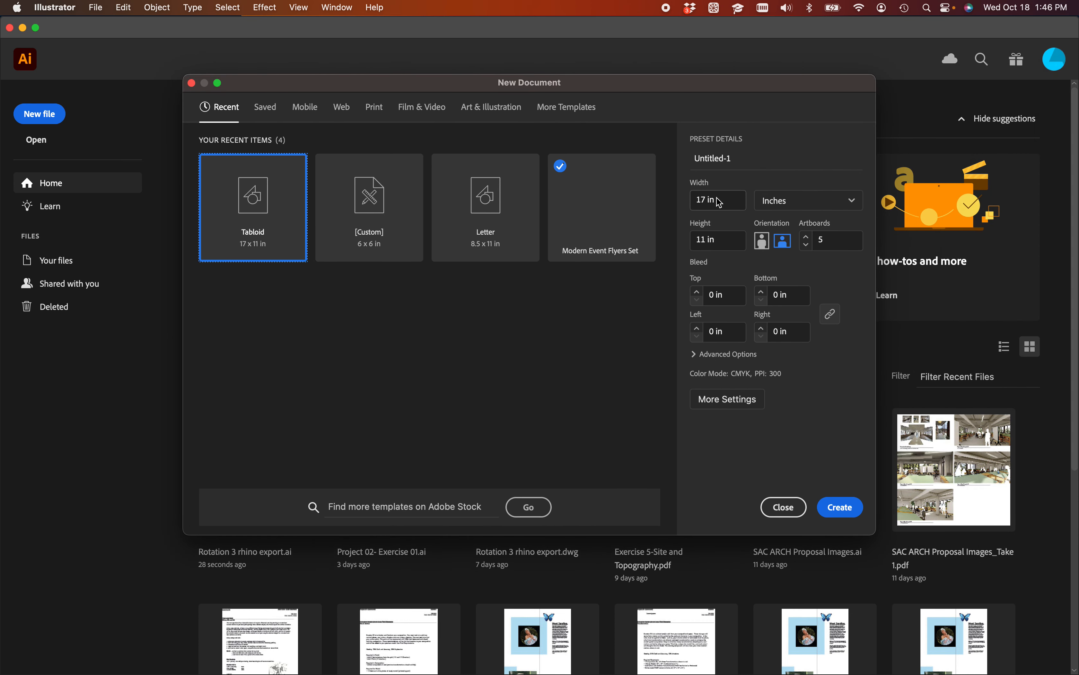
click(719, 200)
text(3)
key(Tab)
text(3)
key(Tab)
text(16)
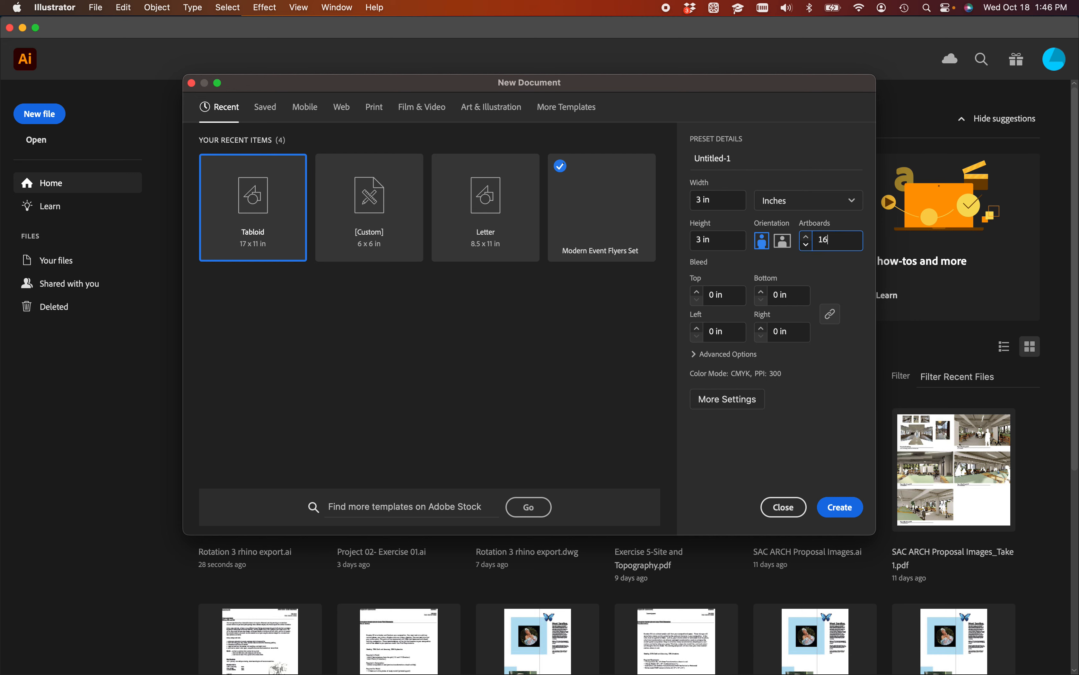
click(835, 505)
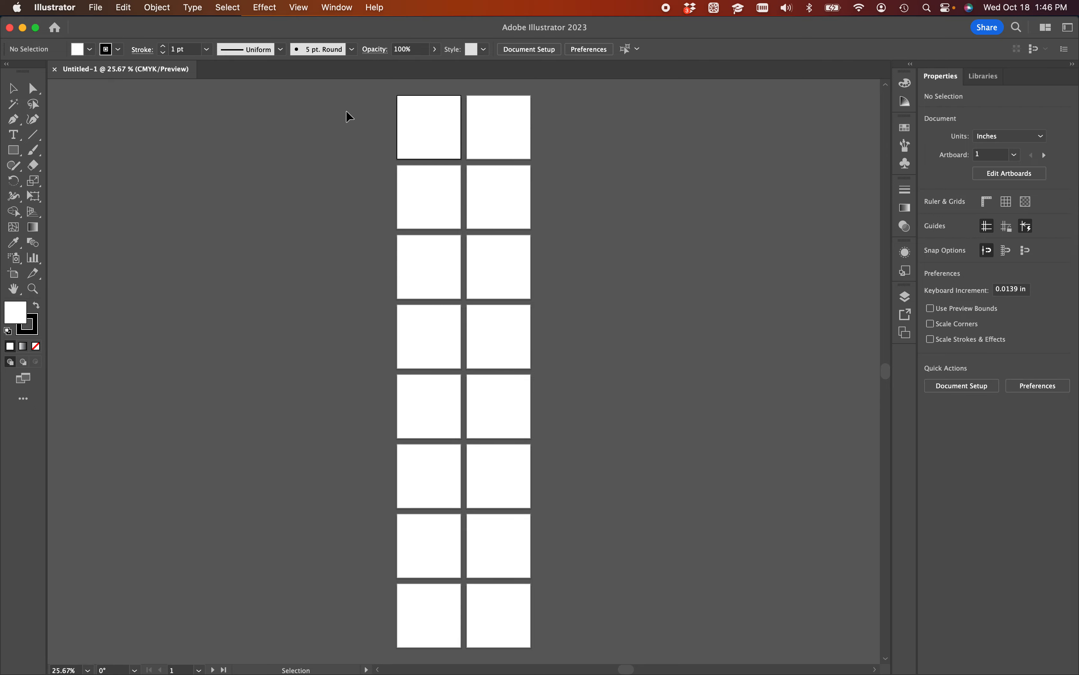
- Close the two-column document and create a new 3 x 3 in document with 16 artboards arranged in a single column
click(55, 69)
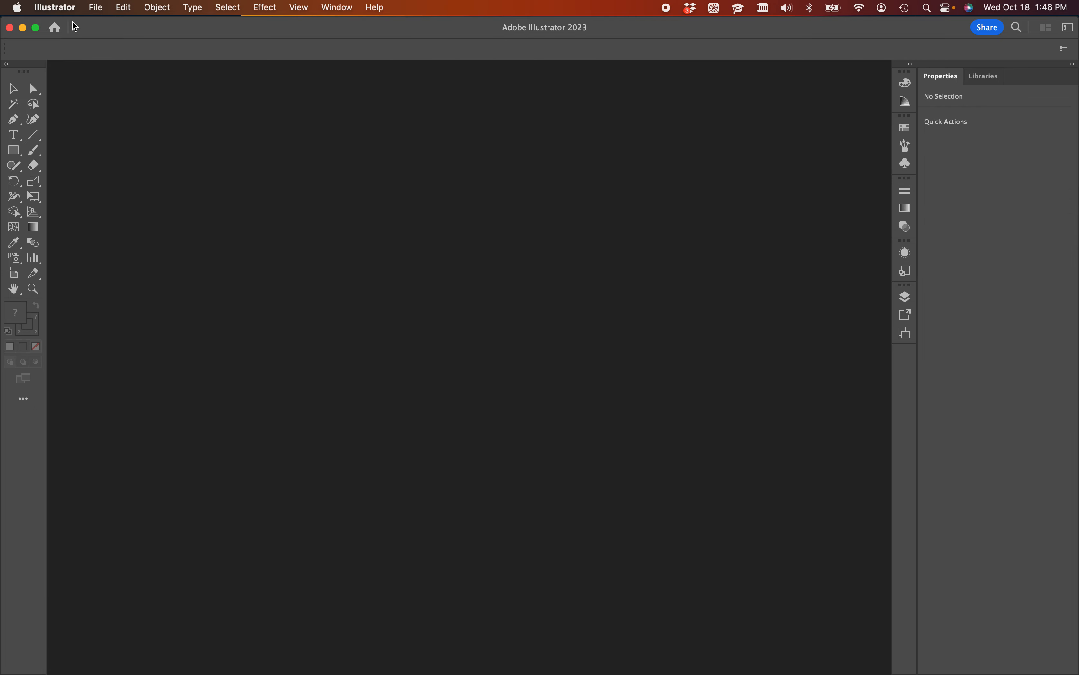
click(96, 7)
click(49, 114)
click(49, 115)
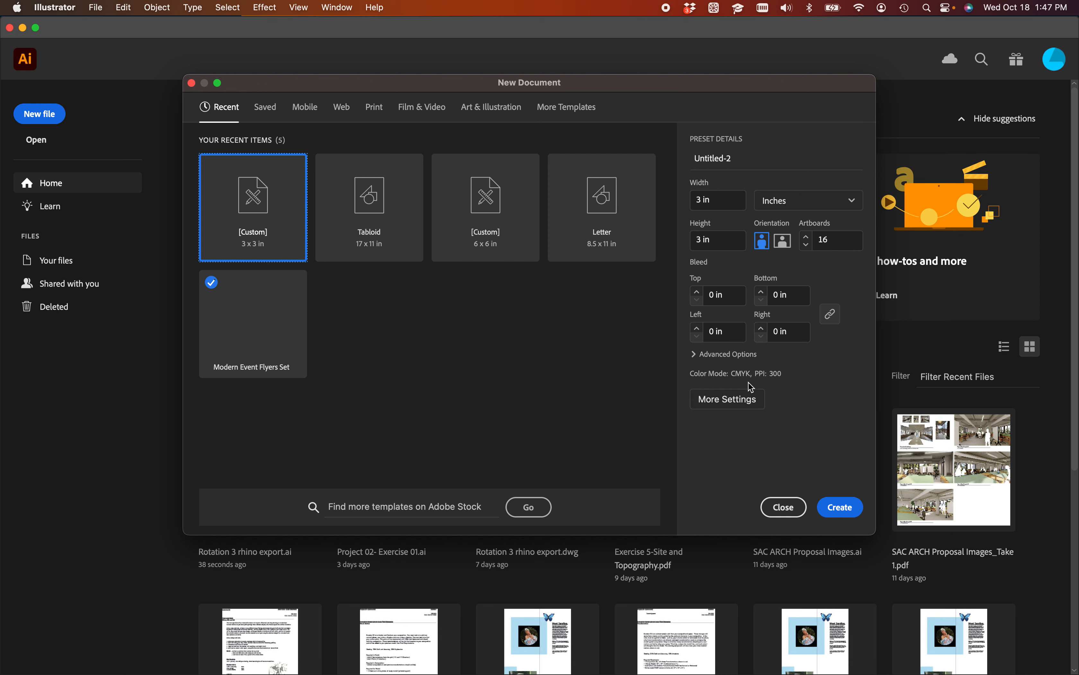
click(745, 400)
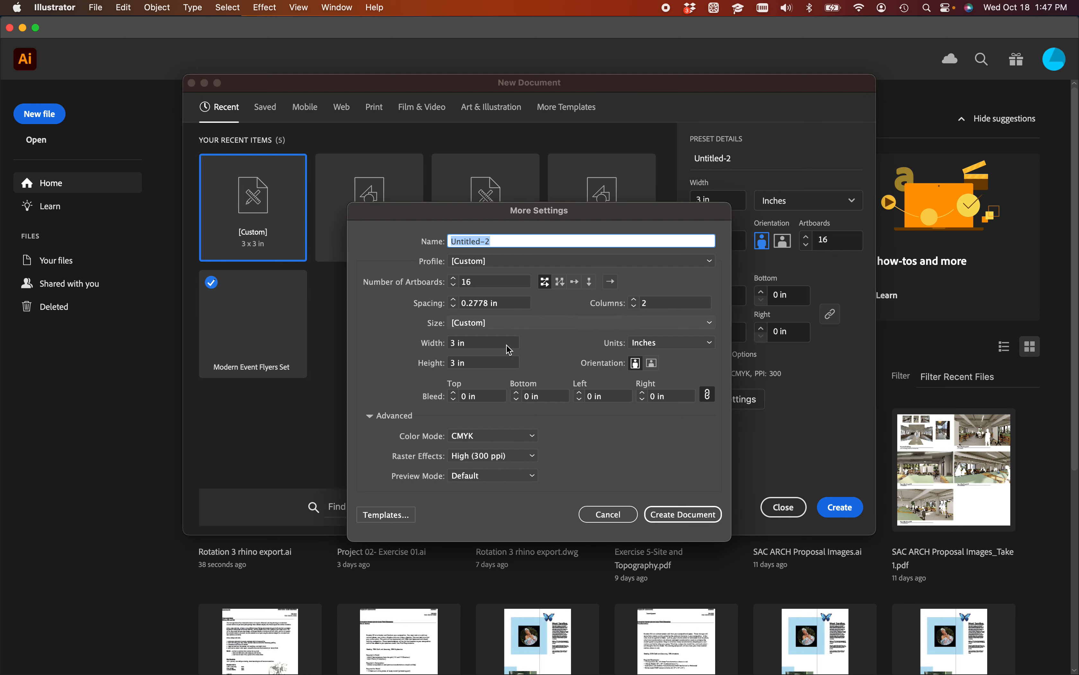
click(590, 282)
click(683, 514)
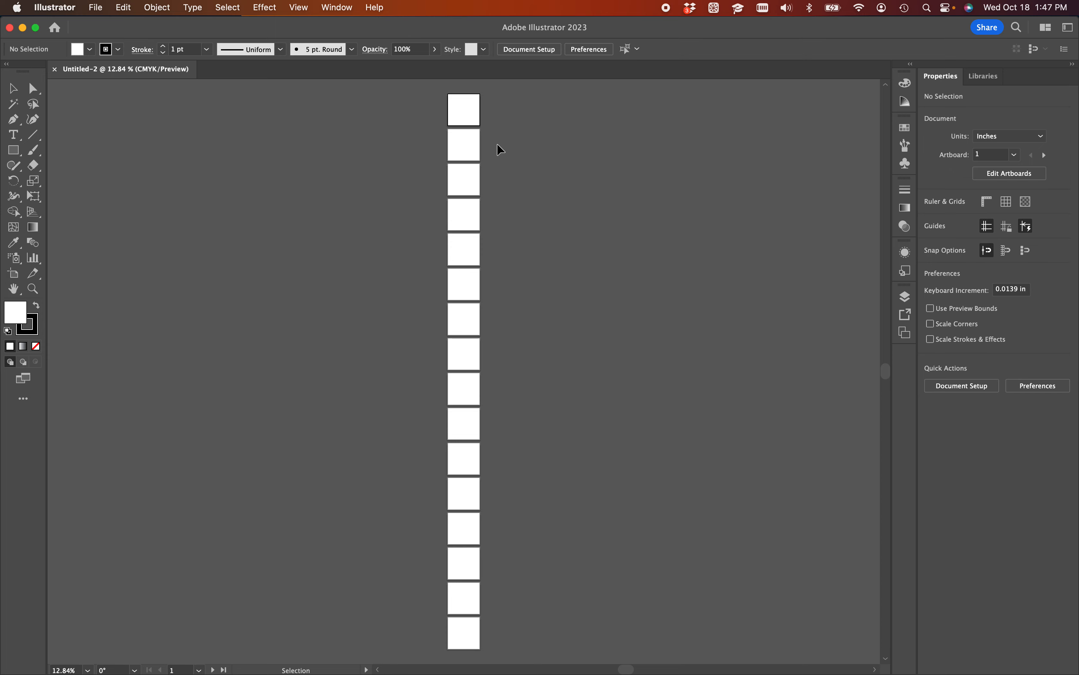
- Place Frame 7.jpg and Frame 8.jpg from the Desktop as linked images beside the artboard column
key(super+shift+p)
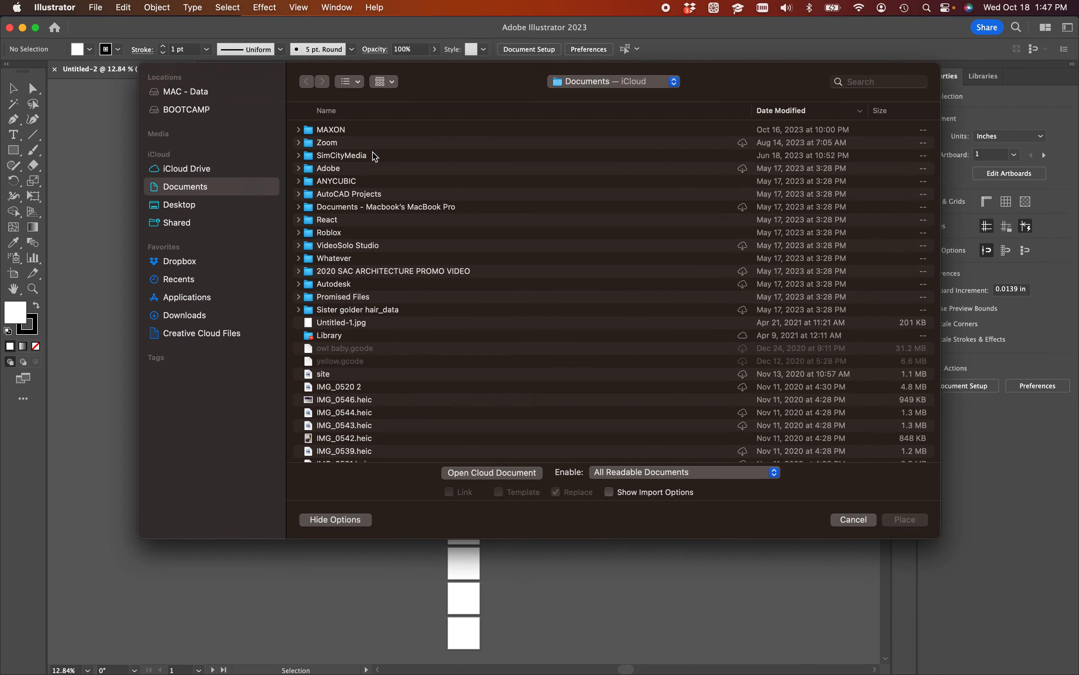
click(194, 206)
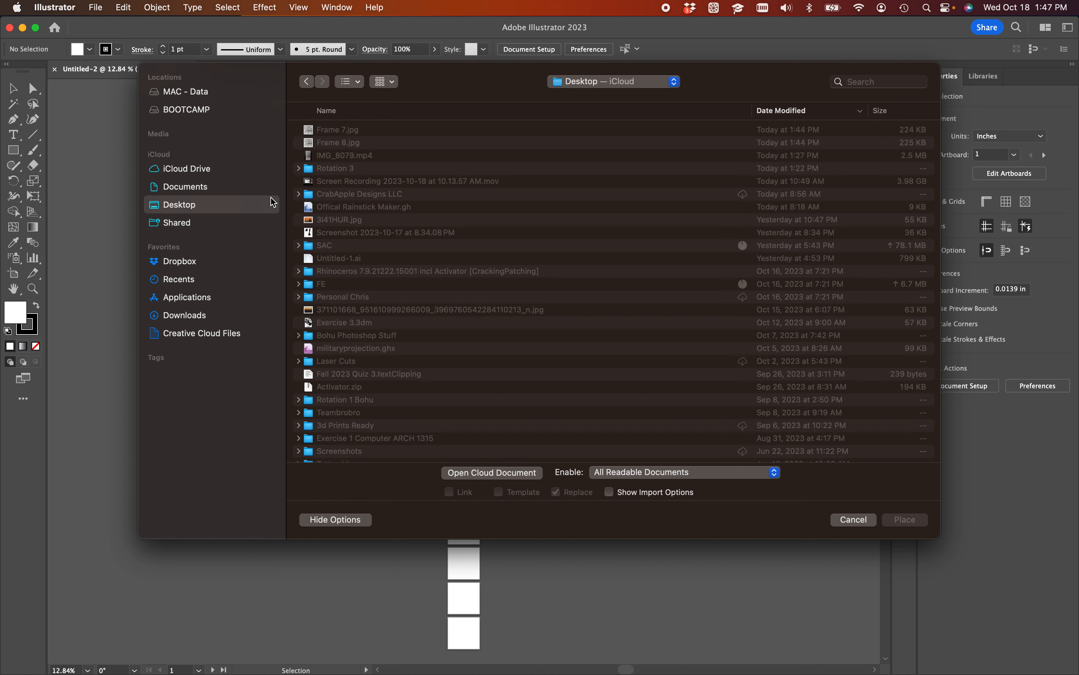
click(349, 130)
shift+click(350, 144)
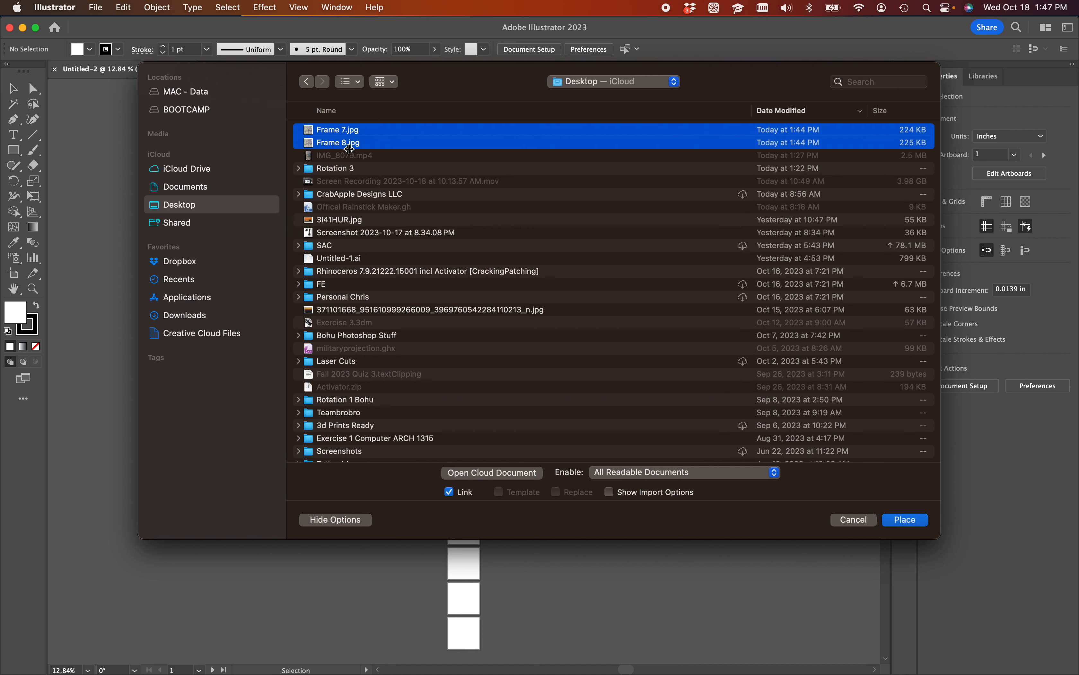
click(904, 519)
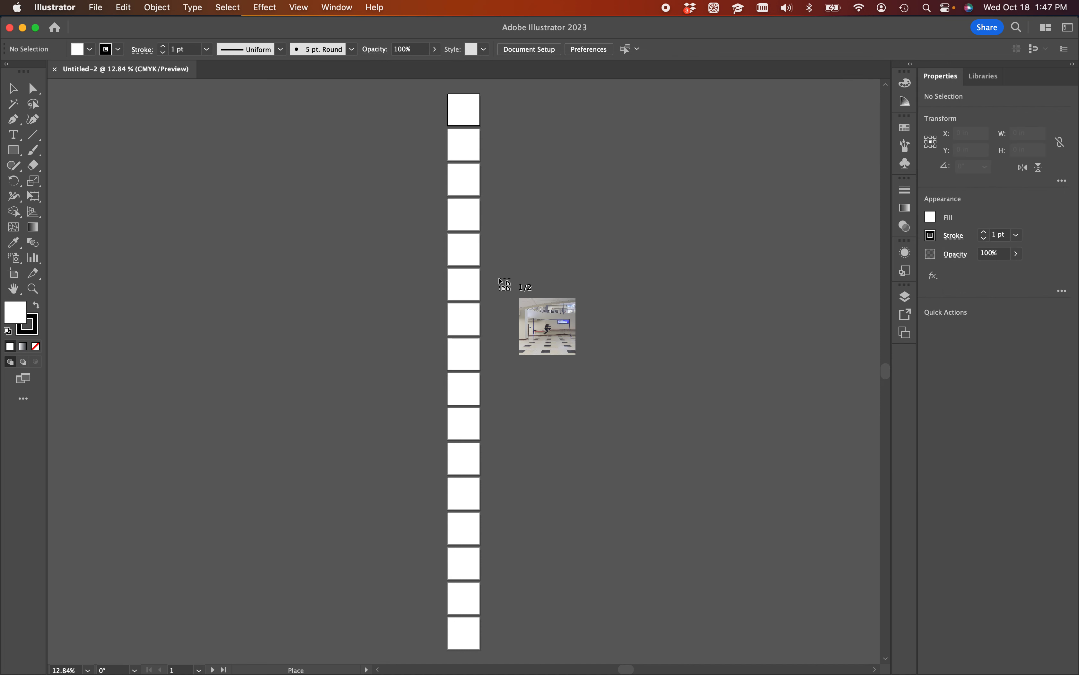
click(516, 268)
click(574, 341)
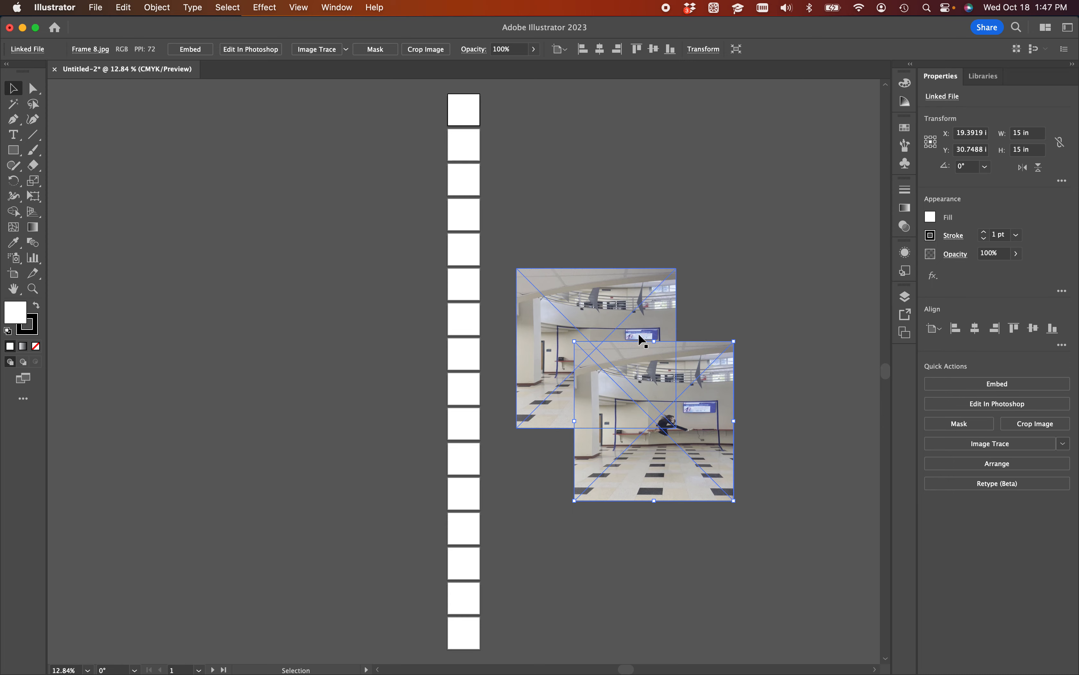
- Fit Frame 7 to the fifth artboard and Frame 8 to the sixth, scaling each image to 3 x 3 in
drag(627, 318, 558, 282)
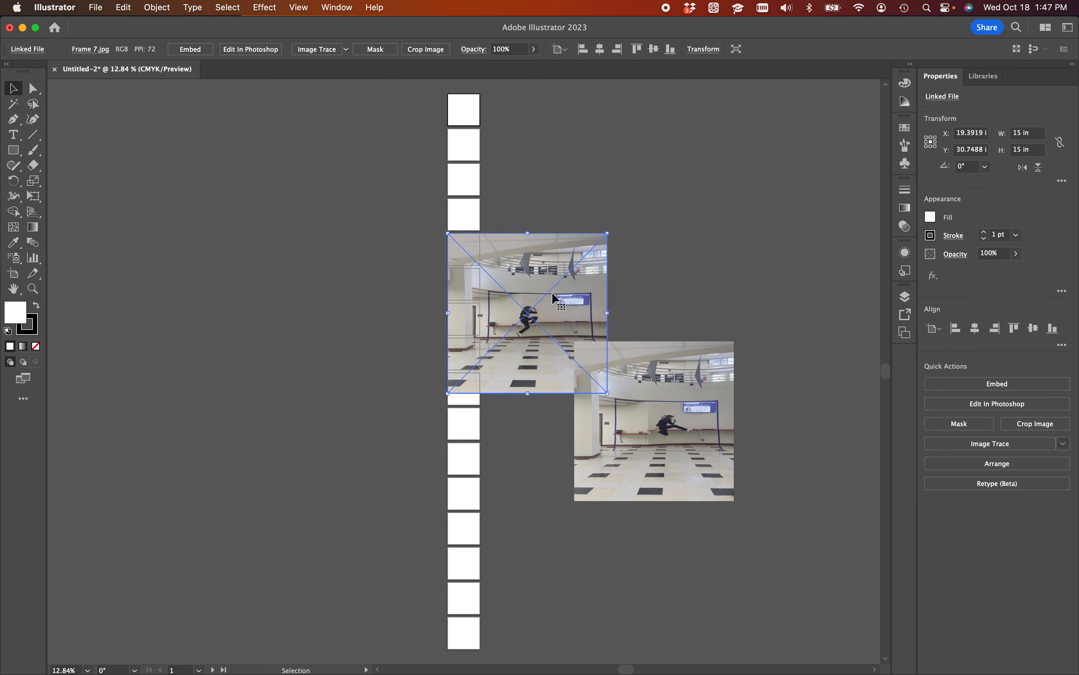
drag(607, 393, 481, 273)
drag(647, 401, 520, 328)
drag(607, 428, 586, 299)
- Examine the placed Frame 8 image up close and its fit on the sixth artboard
key(super+equal)
key(super+equal)
key(super+equal)
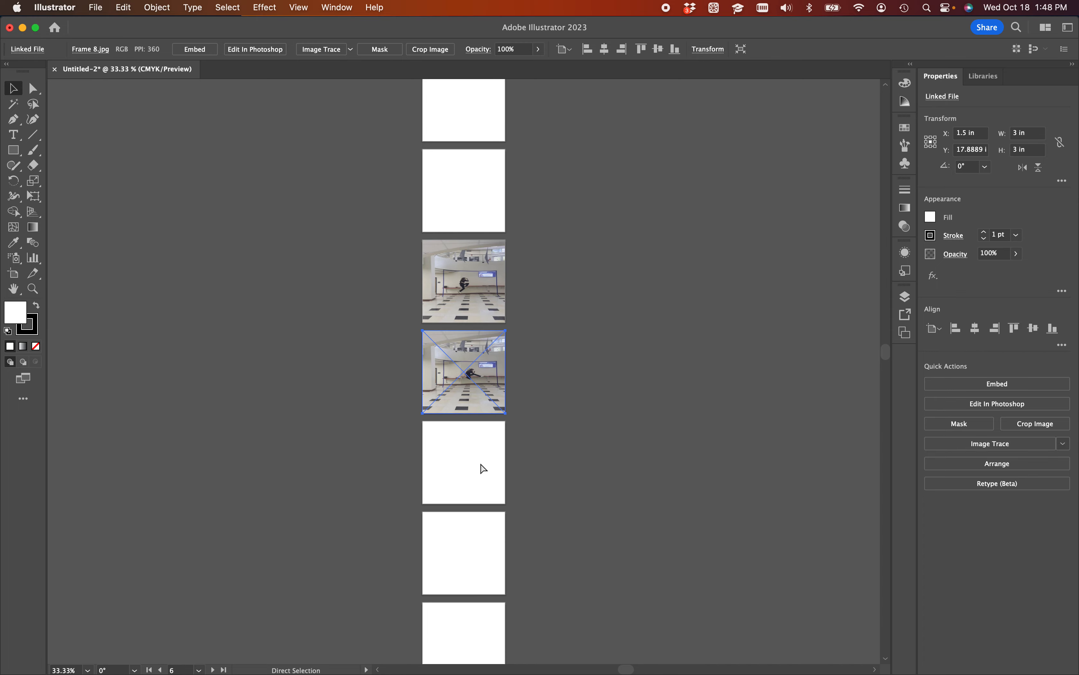
key(super+equal)
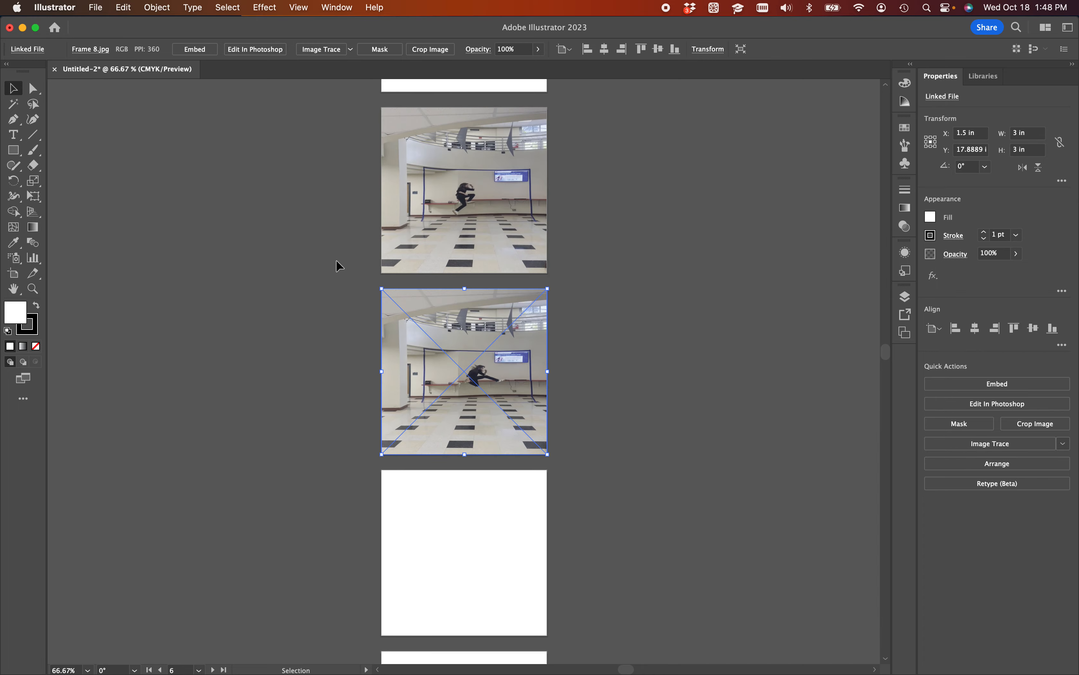
key(super+equal)
key(super+equal)
key(super+equal)
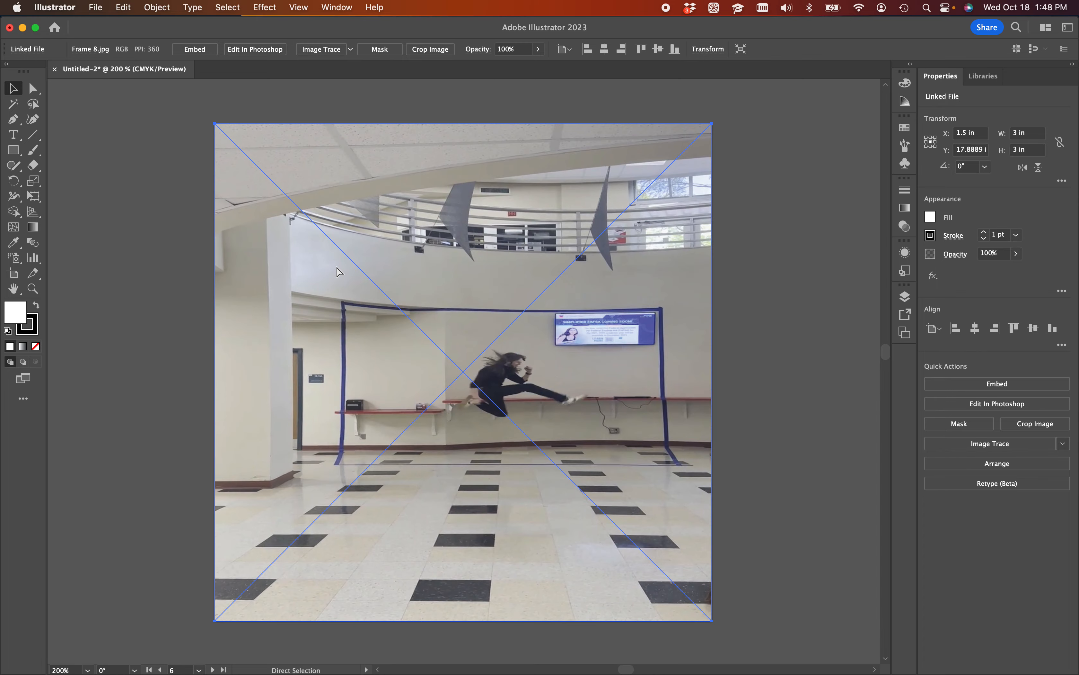
key(super+minus)
key(super+minus)
key(super+minus)
key(super+minus)
key(super+equal)
key(super+equal)
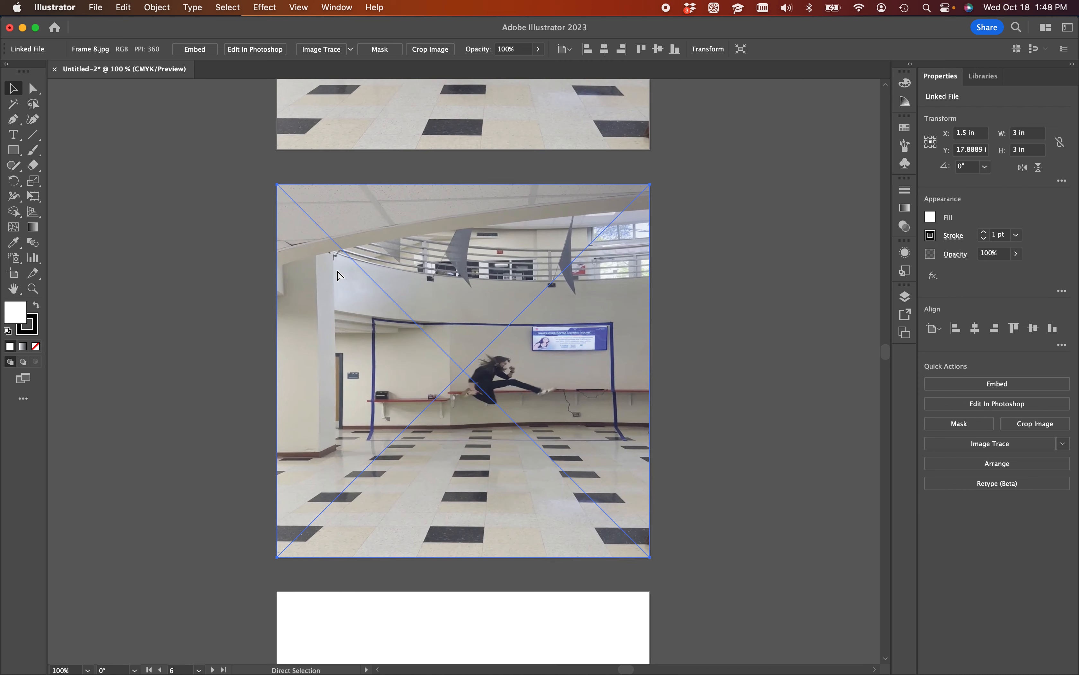
key(super+equal)
- Deselect the image, show the rulers and check the frames against them
click(139, 178)
scroll(719, 450, up, 2)
key(super+r)
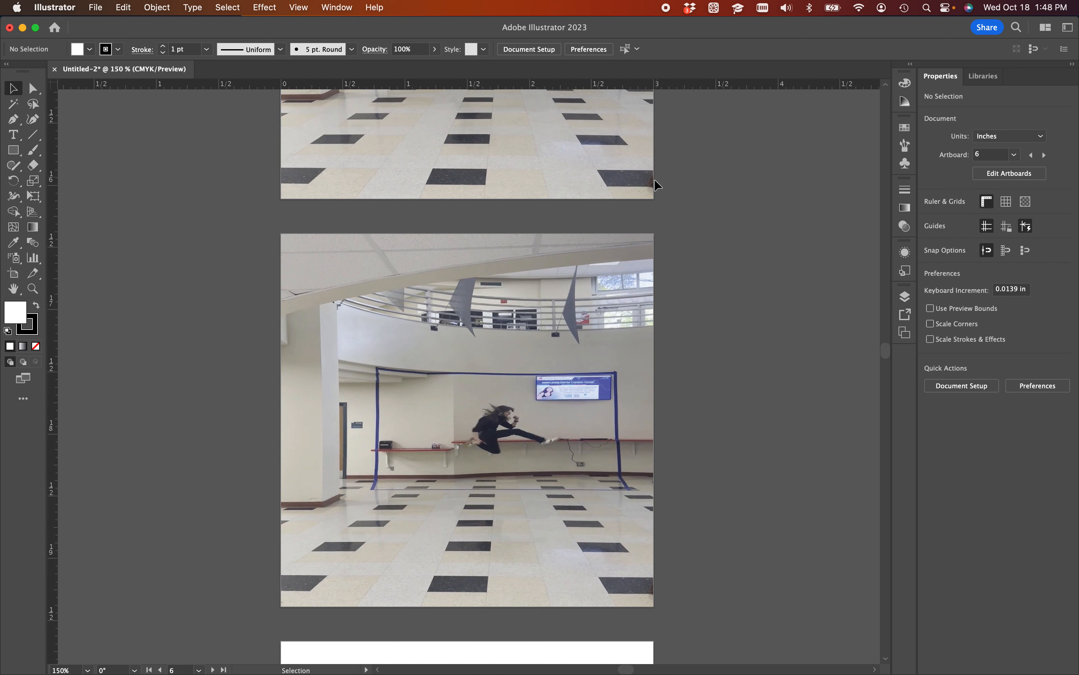
scroll(613, 326, up, 5)
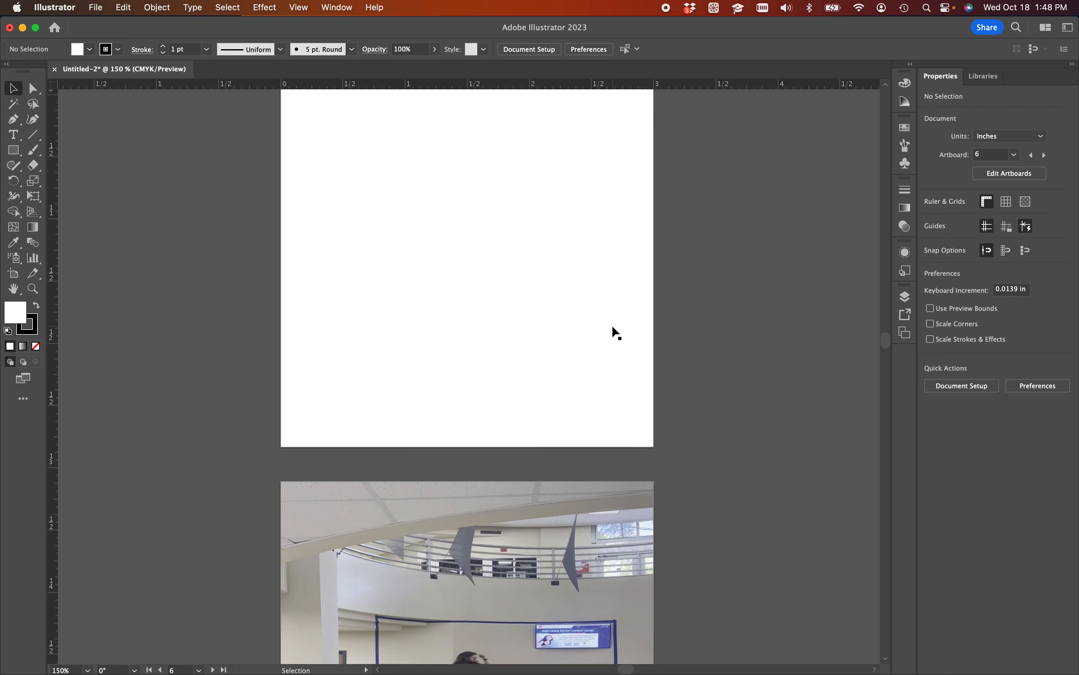
scroll(612, 333, down, 9)
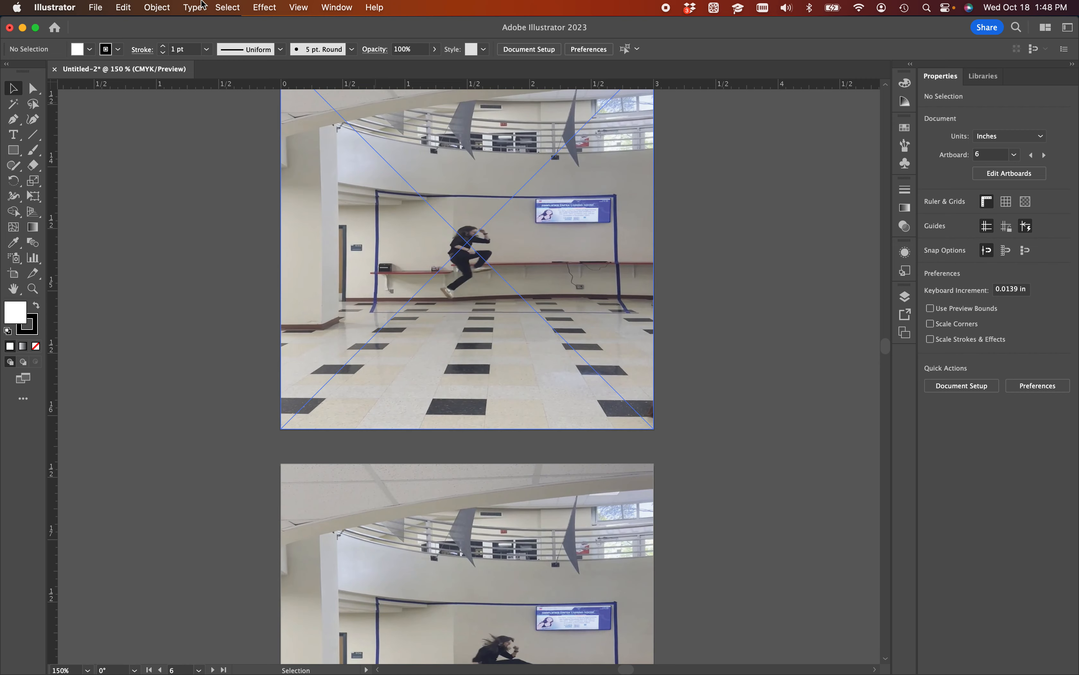
- Save the document to the Desktop in Adobe PDF format as Frames in motion Project 2, including all artboards
click(96, 7)
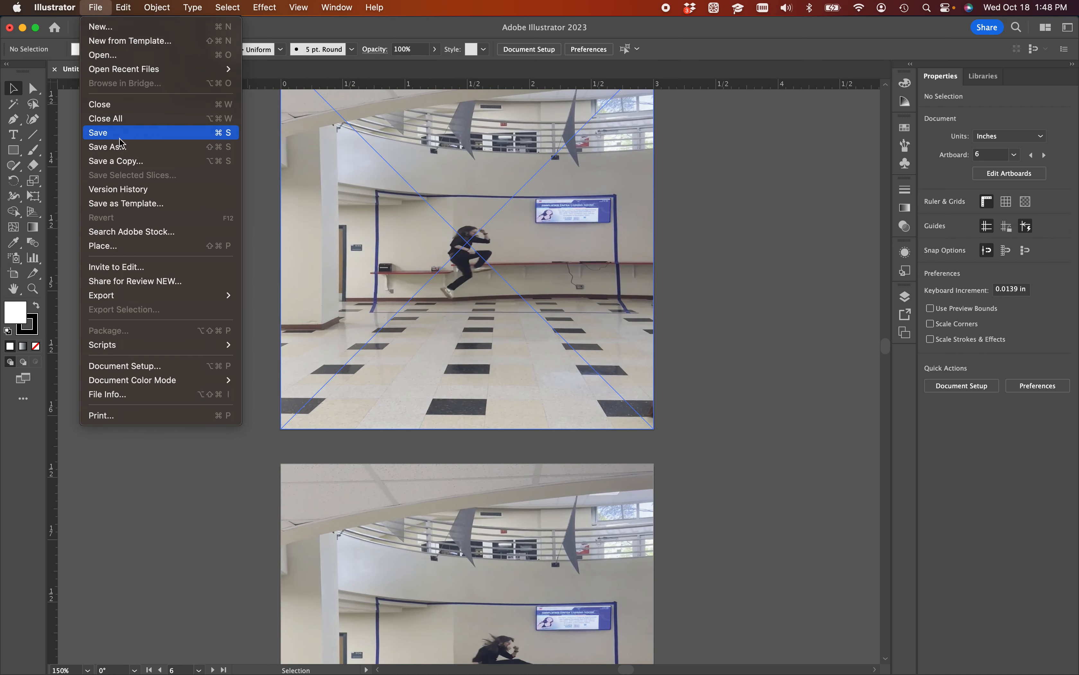
click(120, 147)
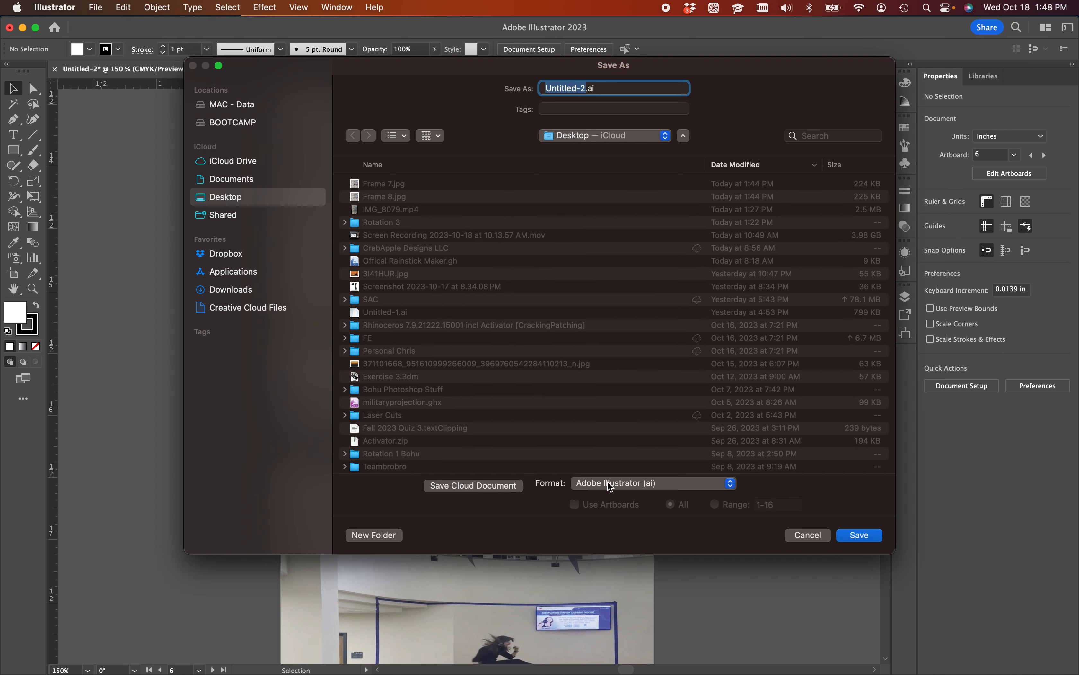
click(611, 485)
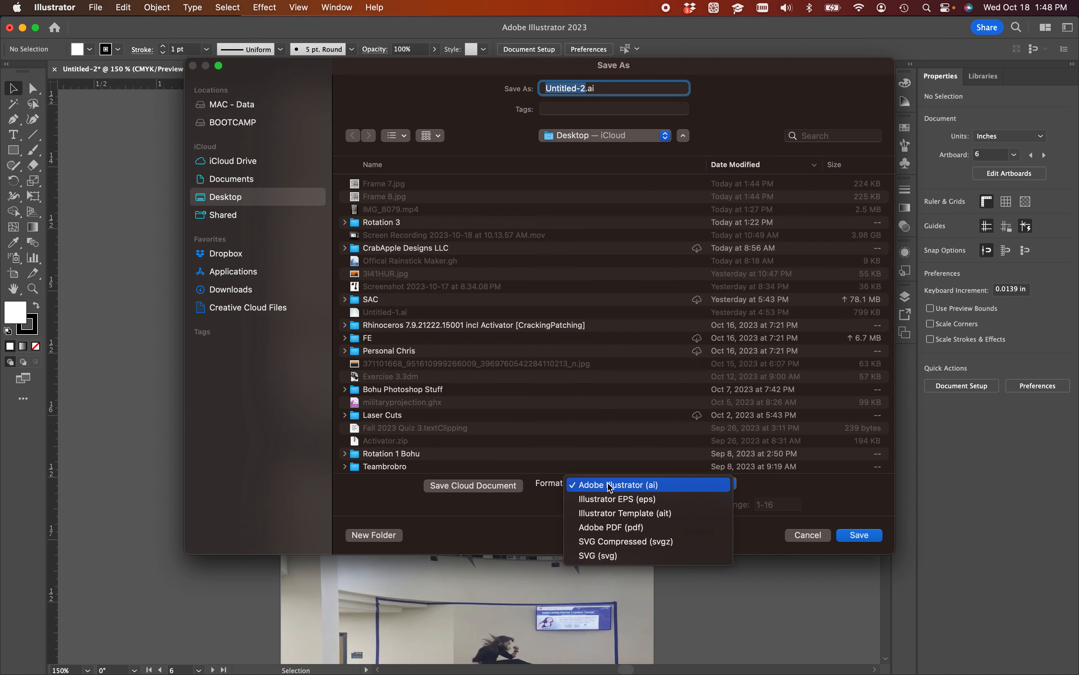
click(627, 527)
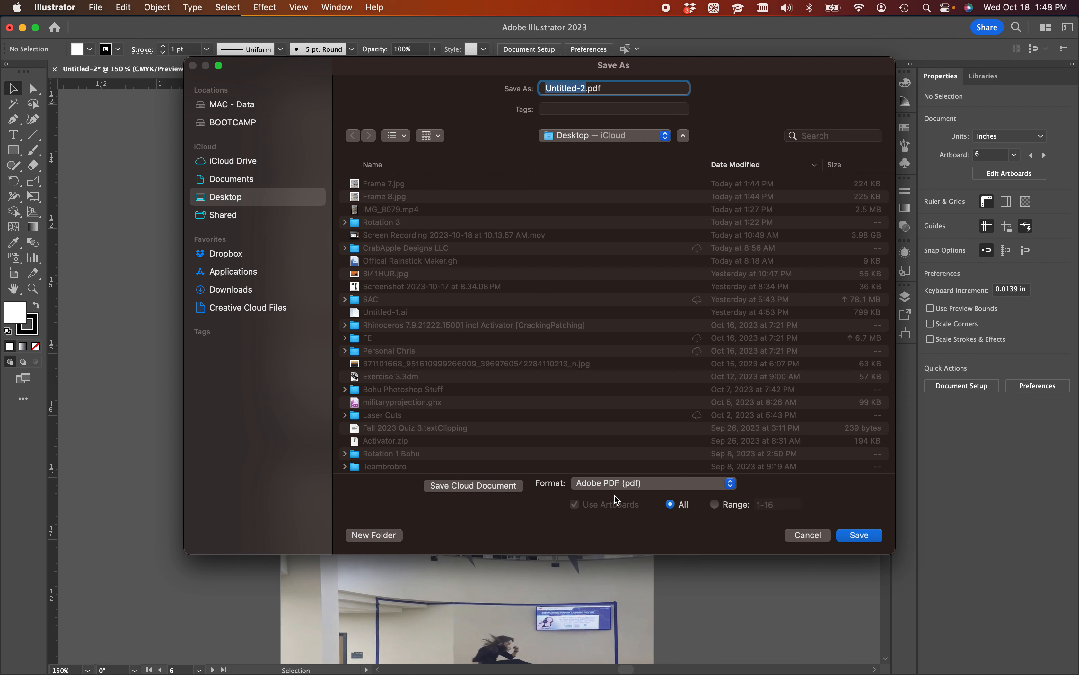
text(Frames in)
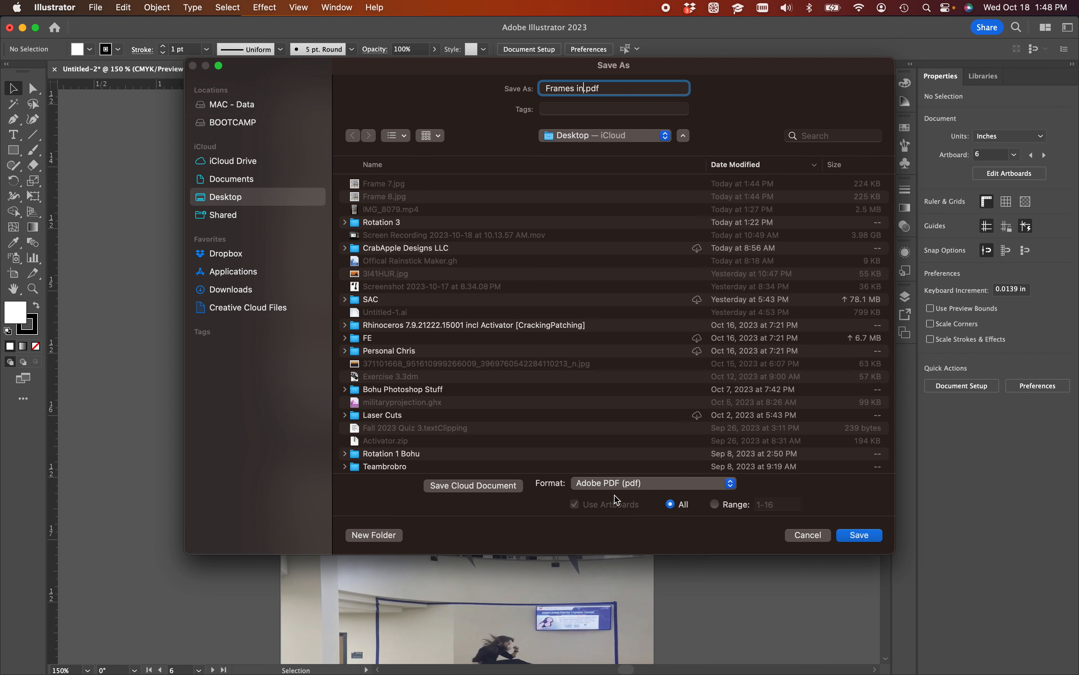
text( motion Pro)
key(Return)
- Choose the High Quality Print preset and write the PDF
click(535, 193)
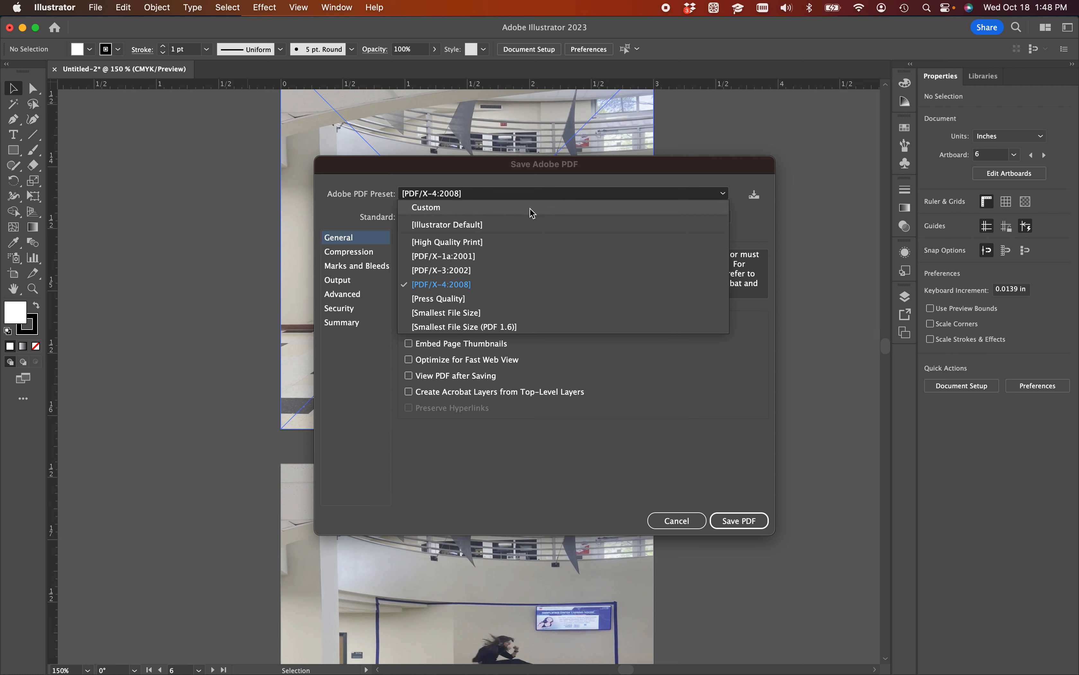
click(475, 243)
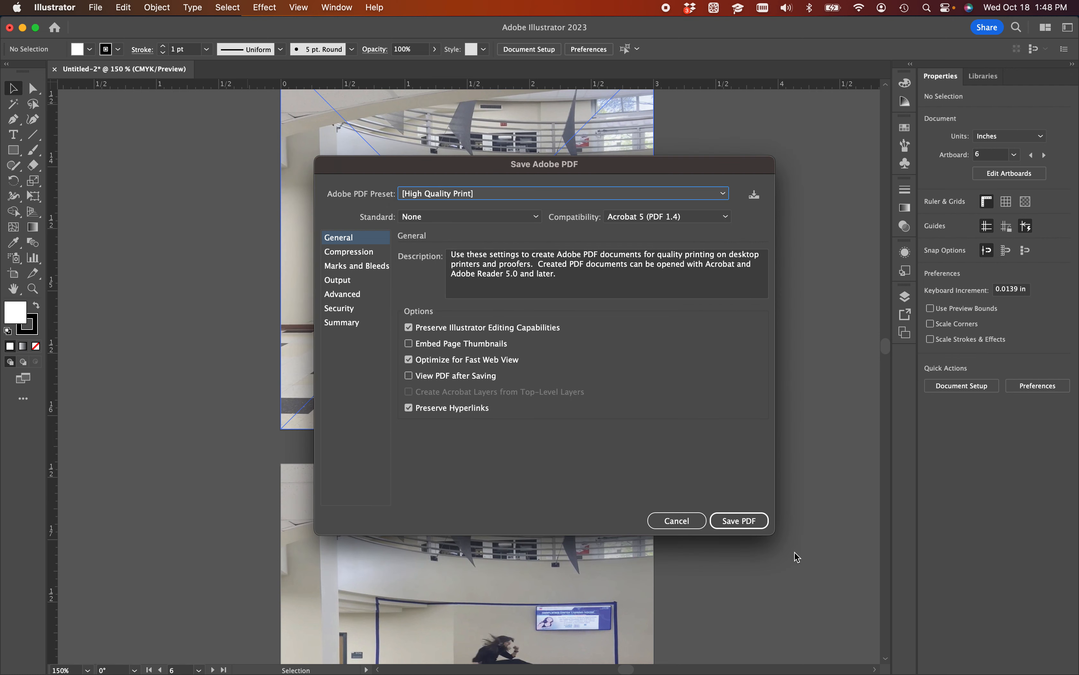
click(759, 526)
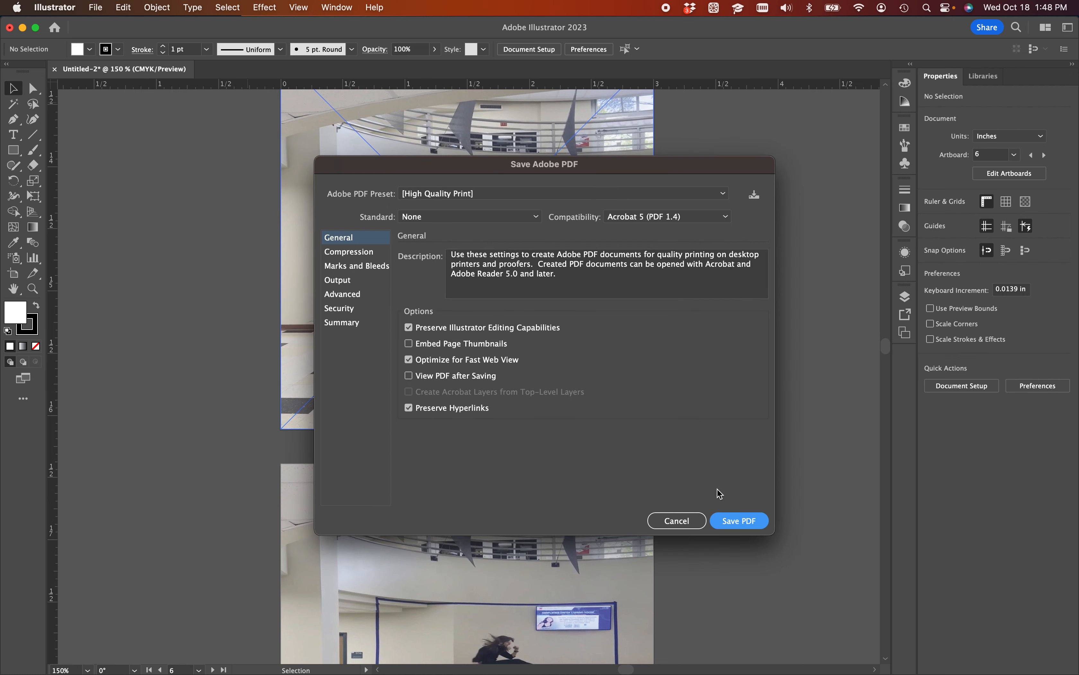
click(754, 521)
- Switch to the desktop and open Frames in motion Project 2.pdf in Preview
key(super+Tab)
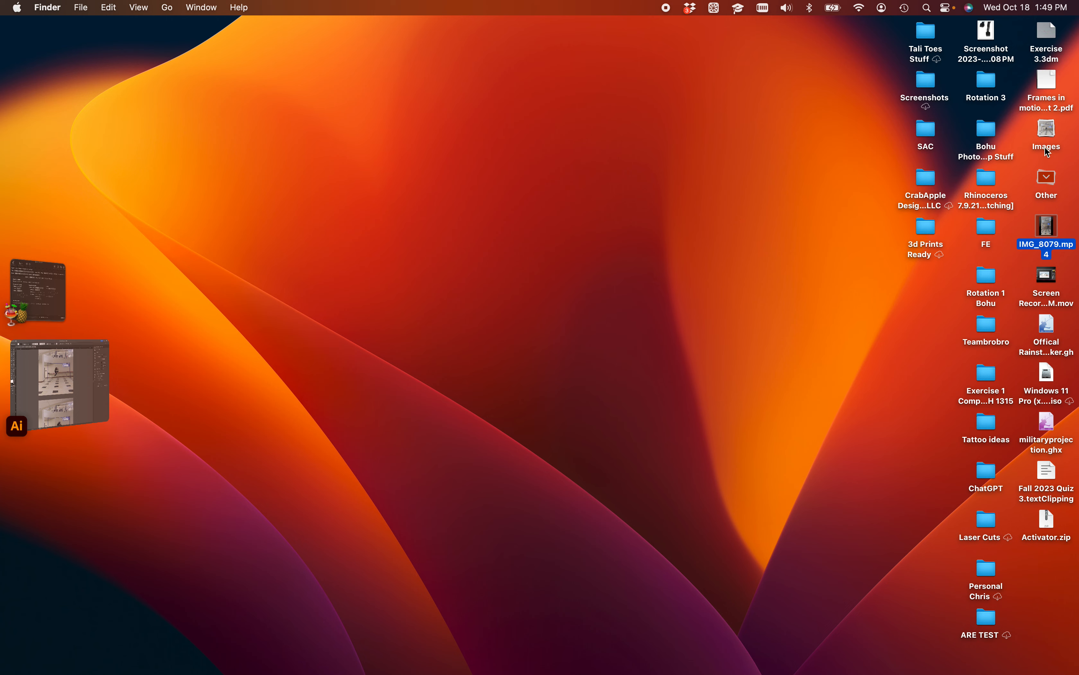
click(1049, 134)
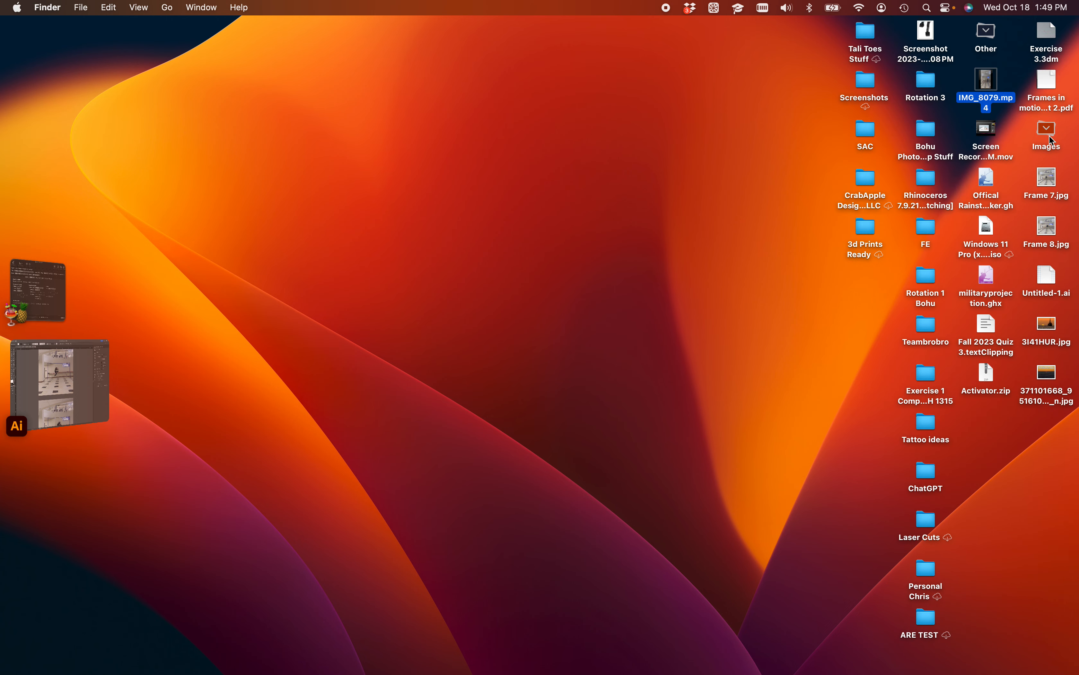
click(1051, 140)
click(1051, 104)
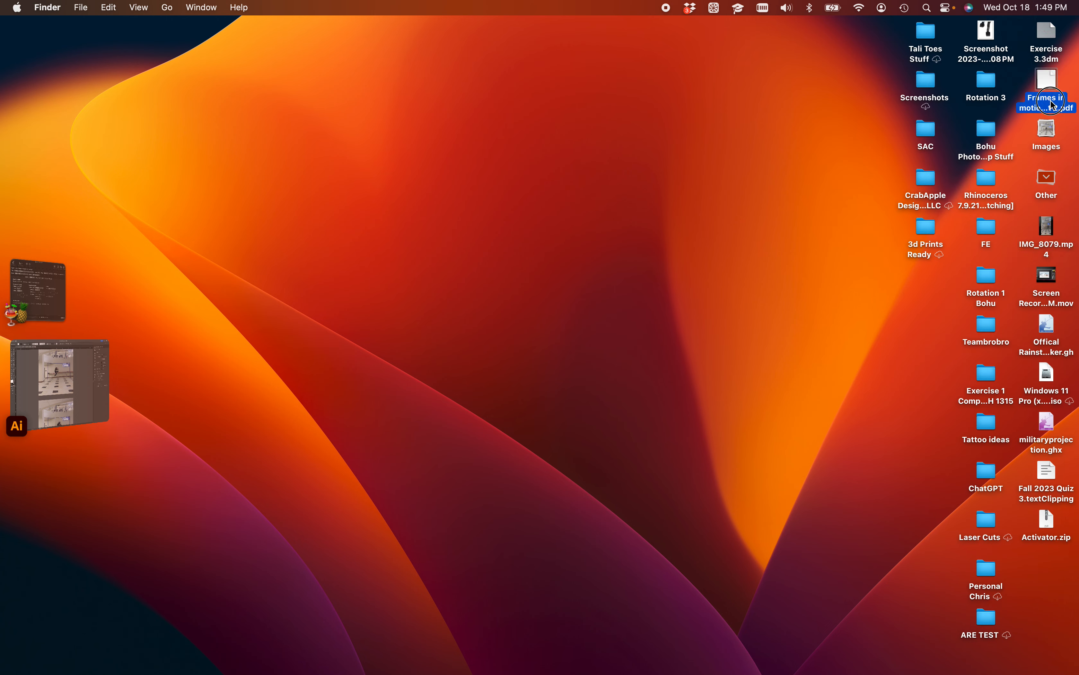
double_click(1052, 104)
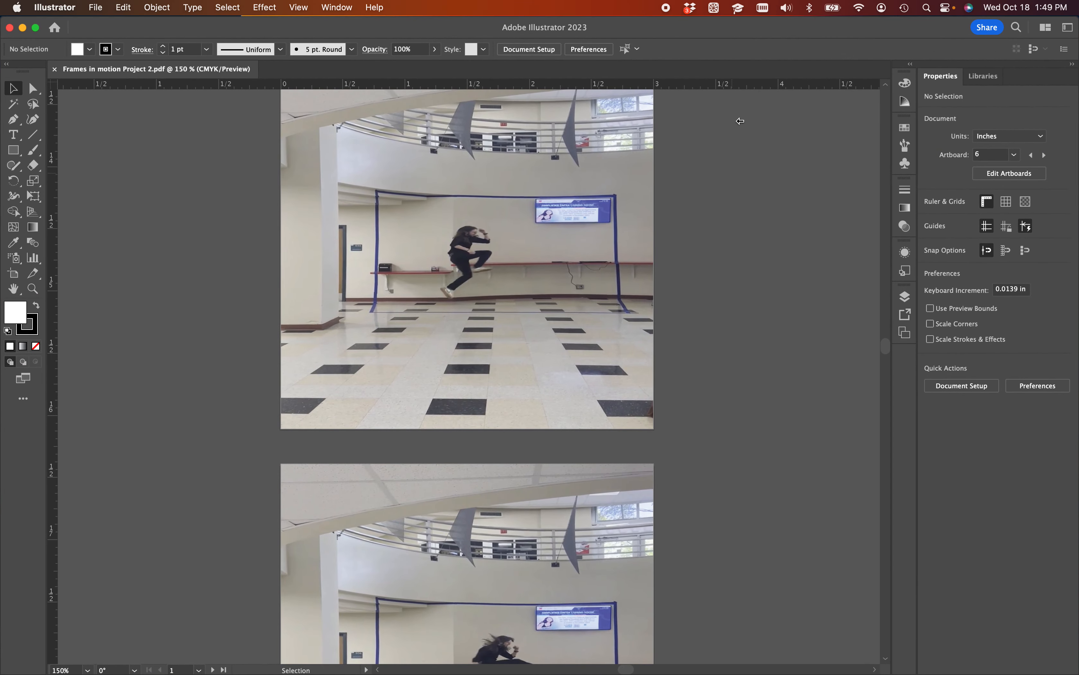
click(23, 28)
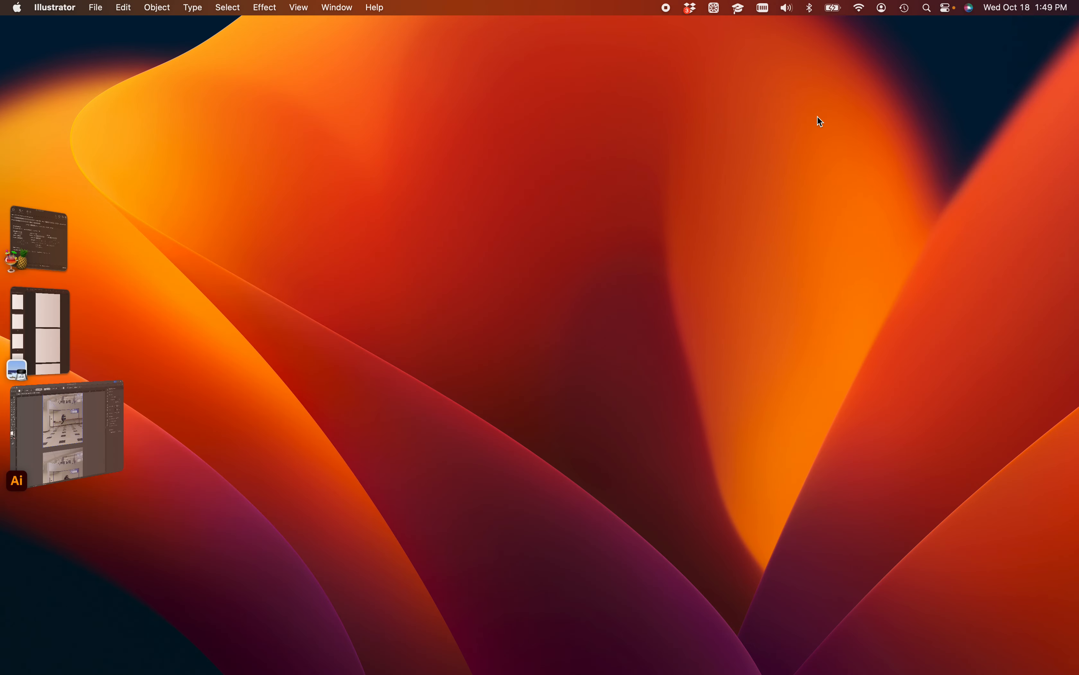
click(1054, 95)
double_click(1055, 99)
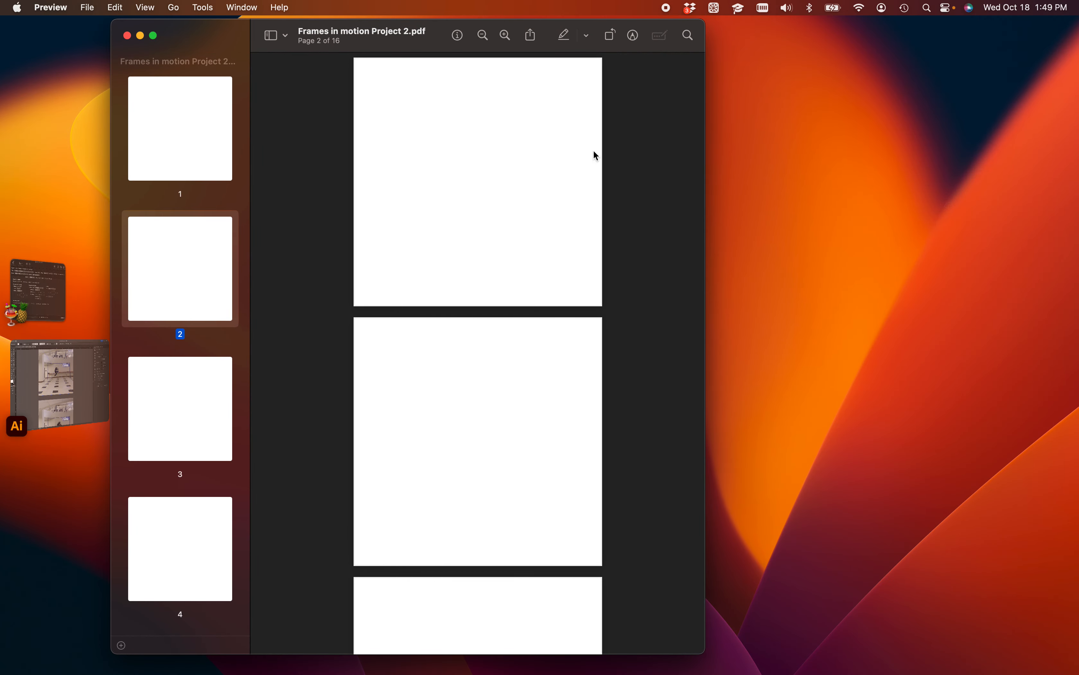
- Look through the PDF's first pages, start printing the document and set the paper size to US Letter
scroll(524, 165, down, 15)
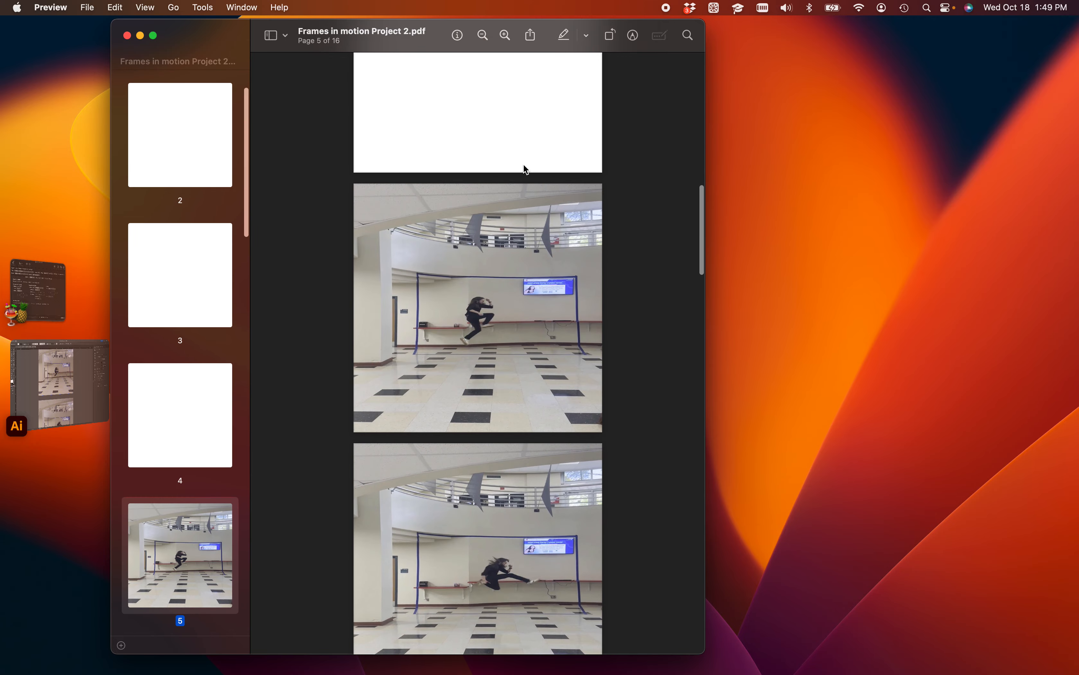
scroll(524, 165, down, 2)
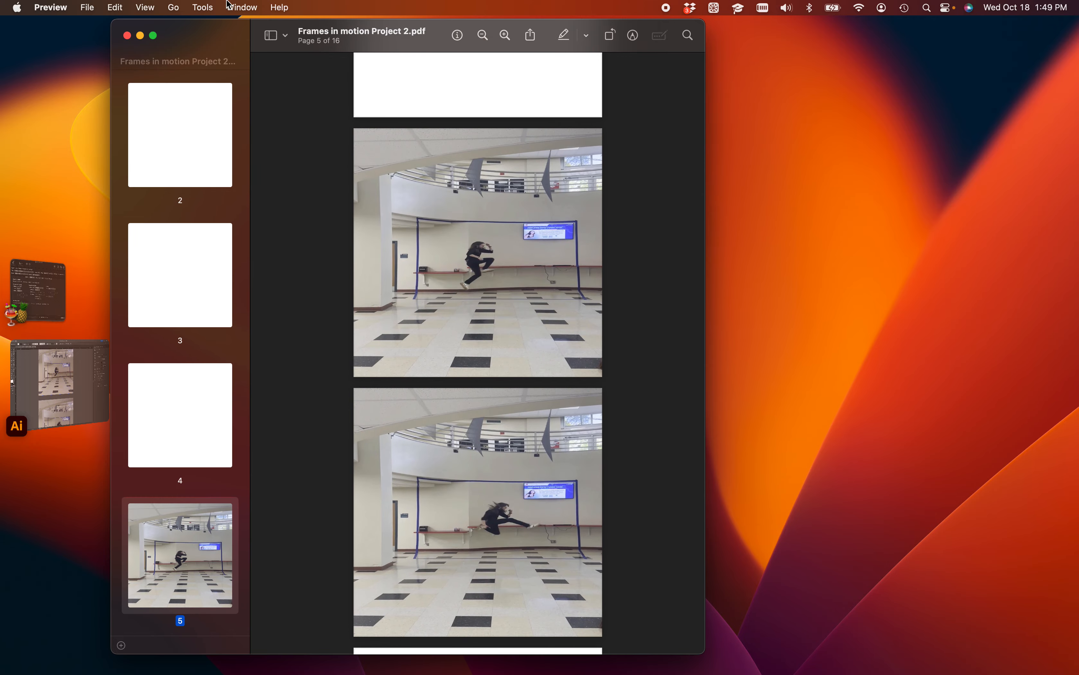
click(90, 13)
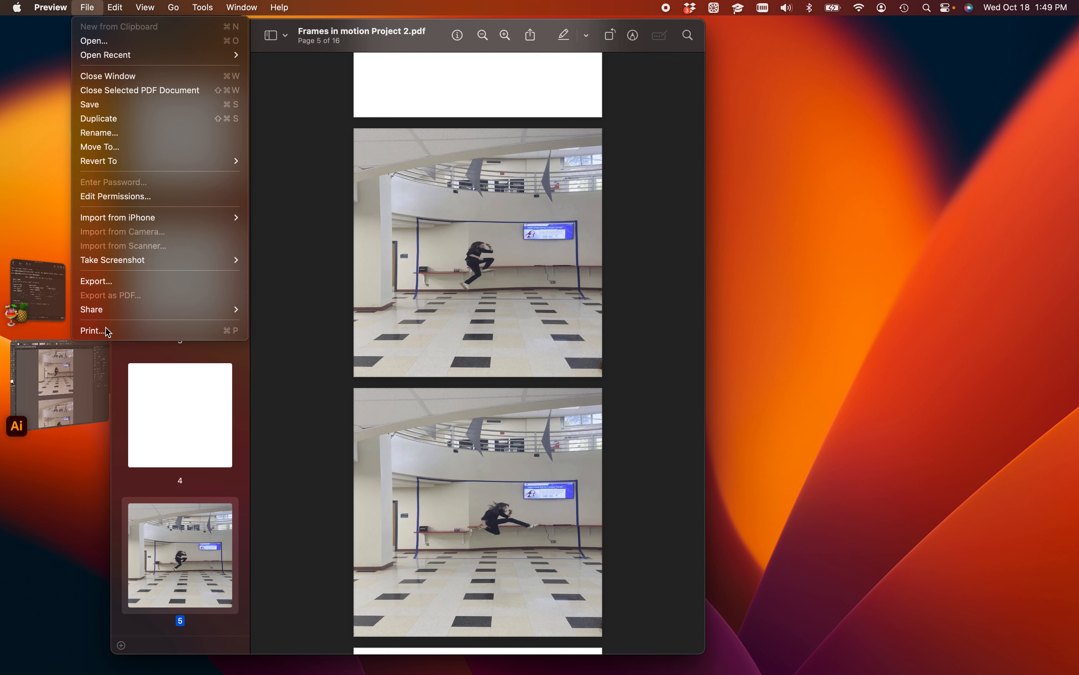
click(107, 331)
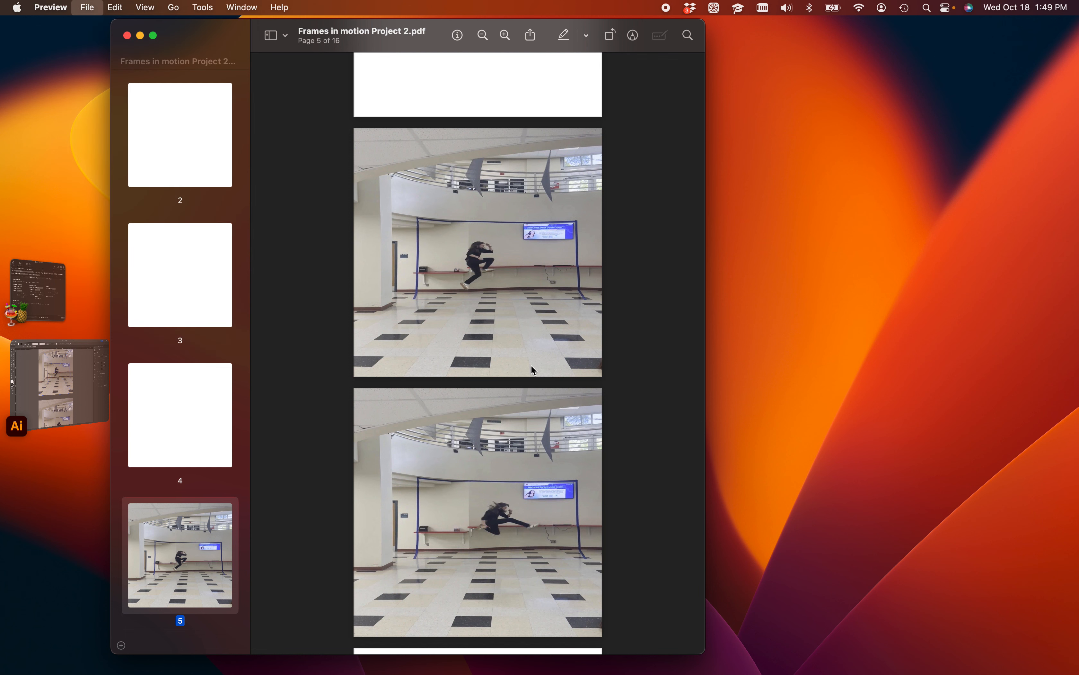
click(575, 322)
mouse_move(563, 352)
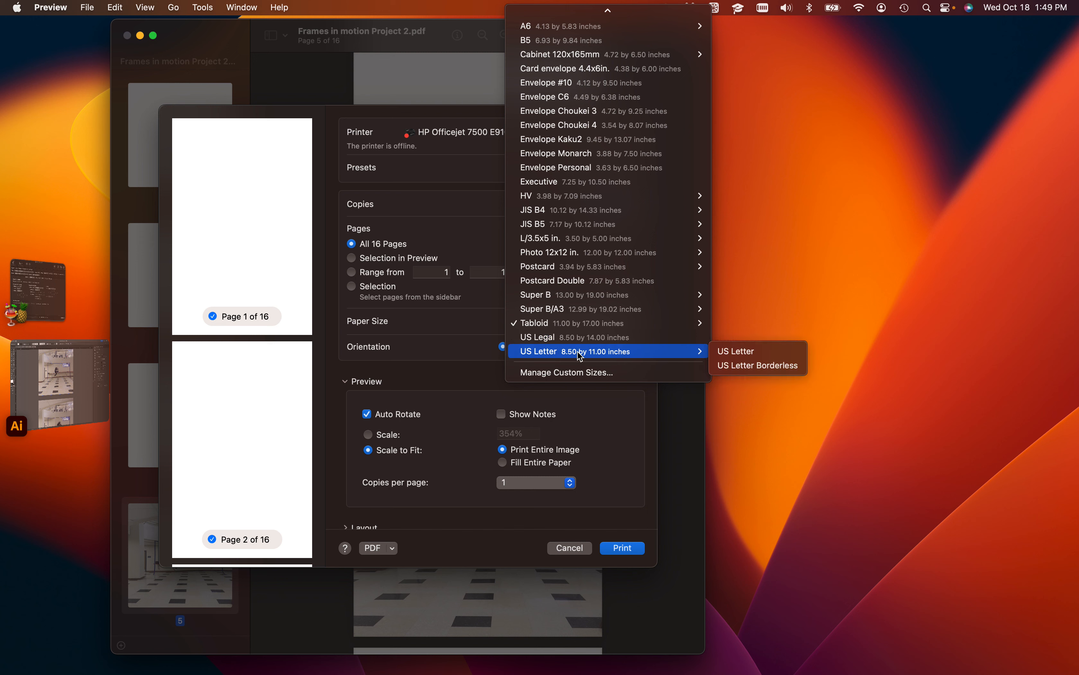
click(747, 352)
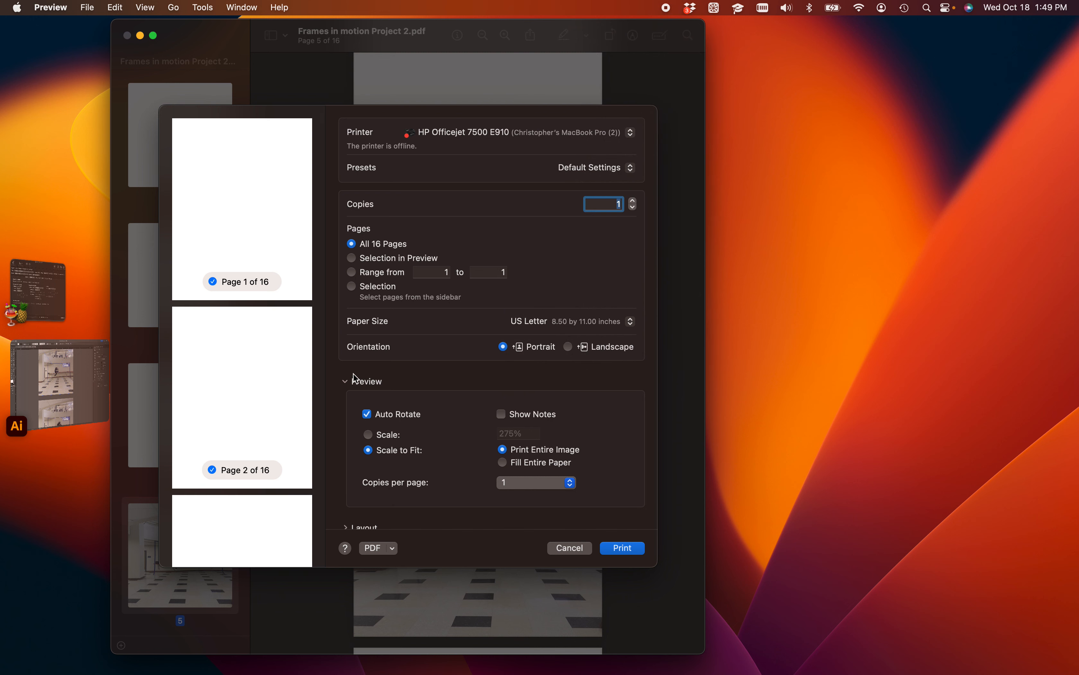
- Set a fixed print scale of 100% and check the frames in the page thumbnails
scroll(287, 338, down, 10)
scroll(288, 342, down, 3)
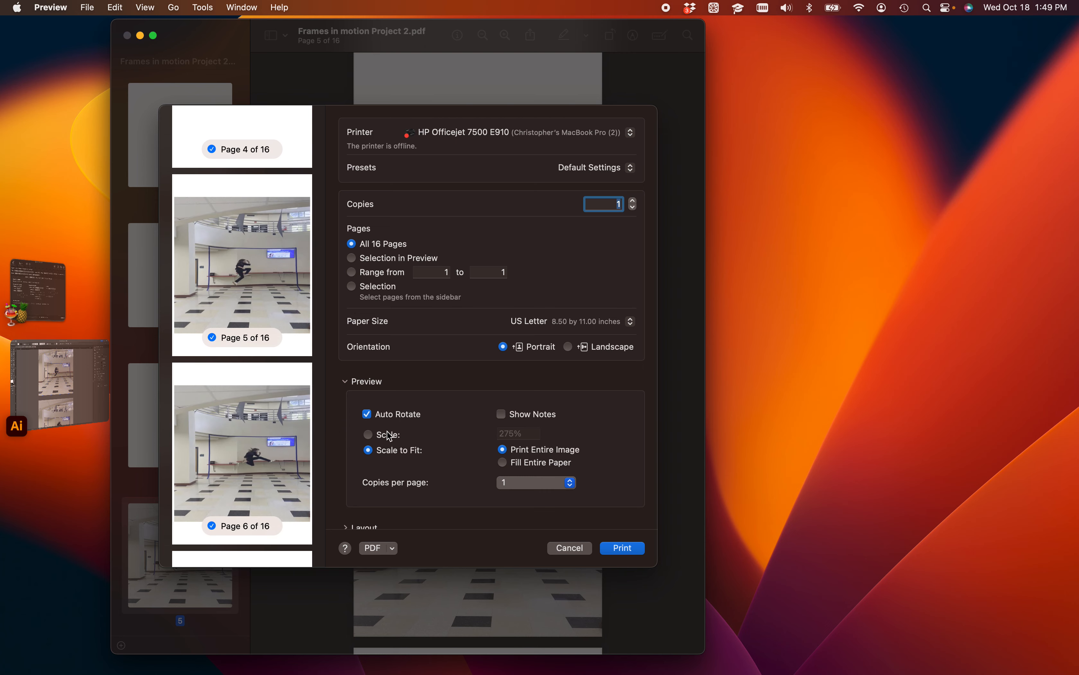
click(370, 436)
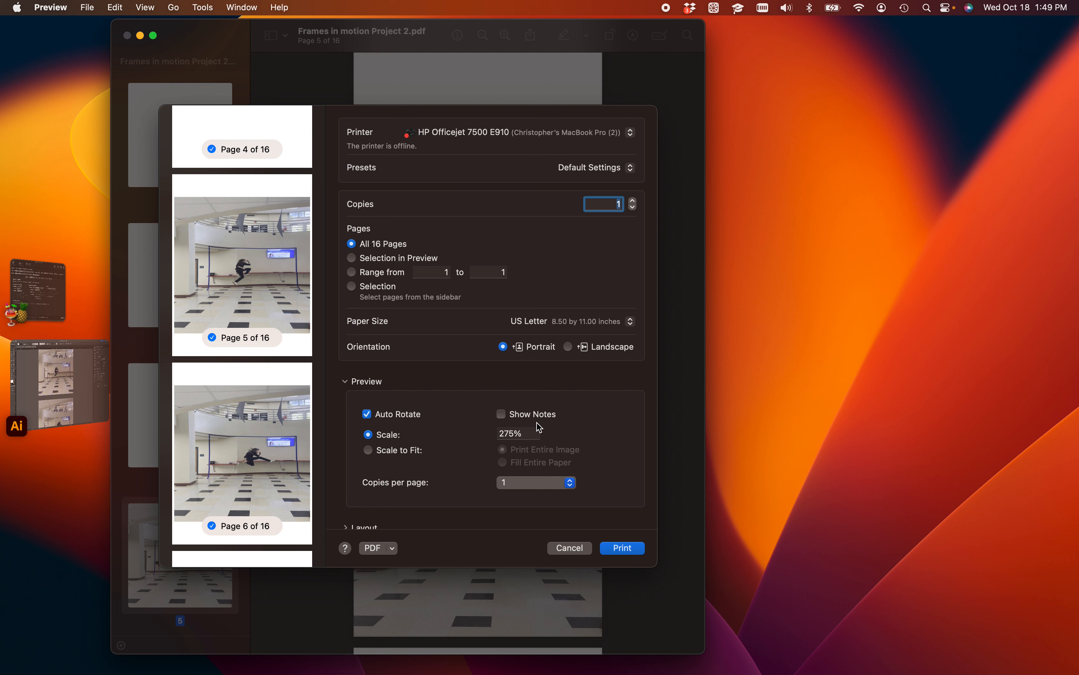
drag(535, 433, 492, 433)
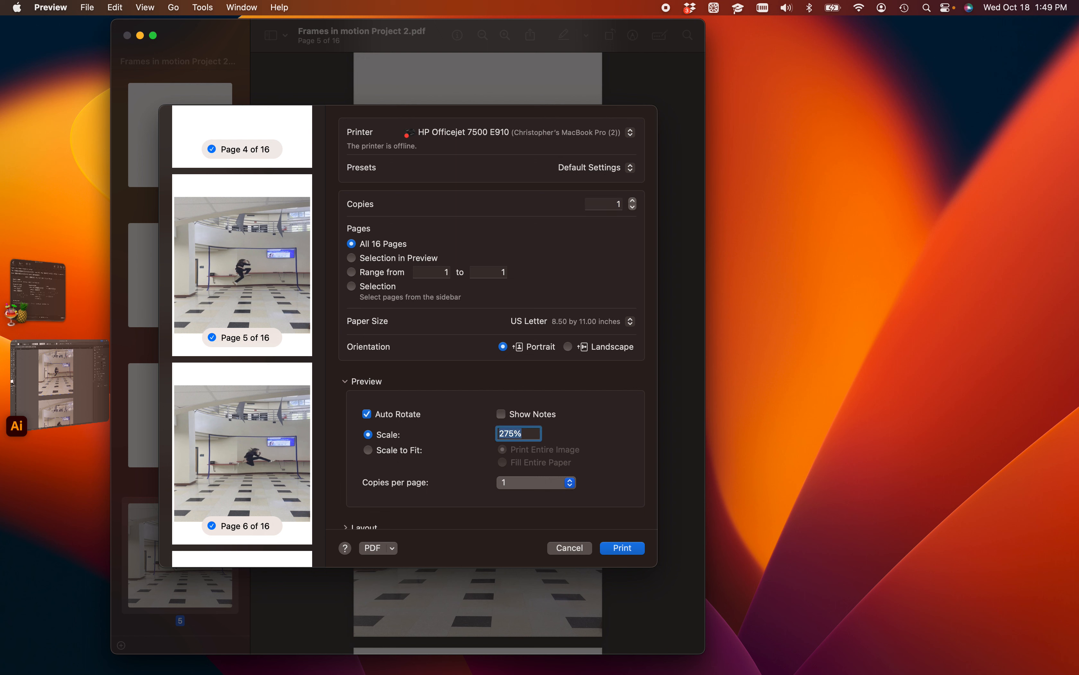
text(100)
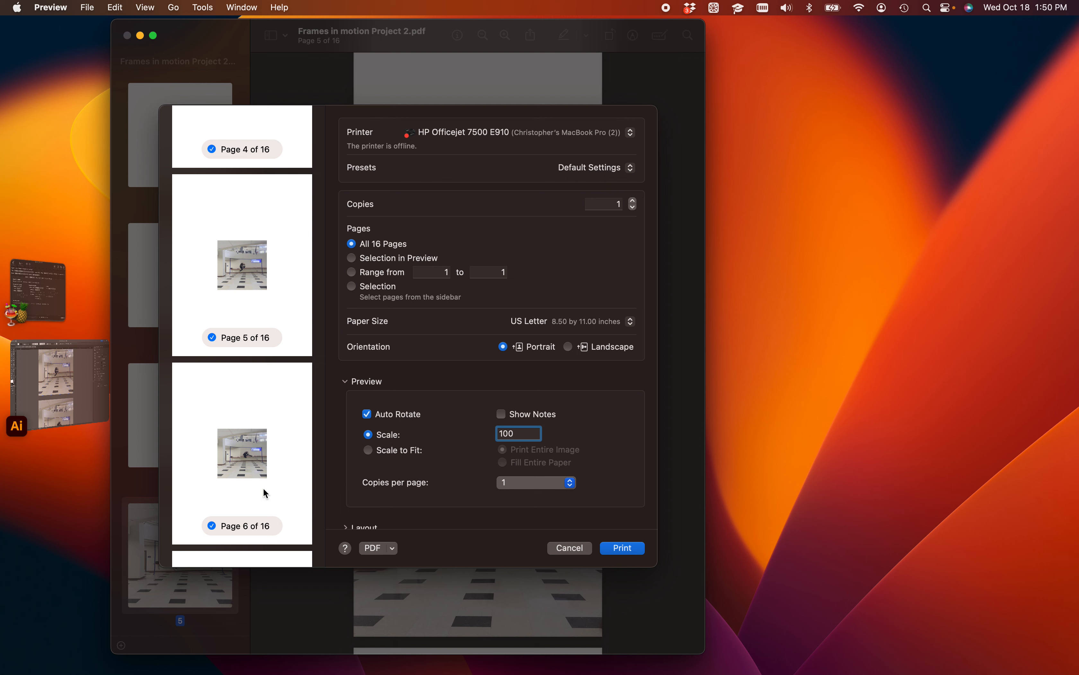
scroll(279, 321, up, 3)
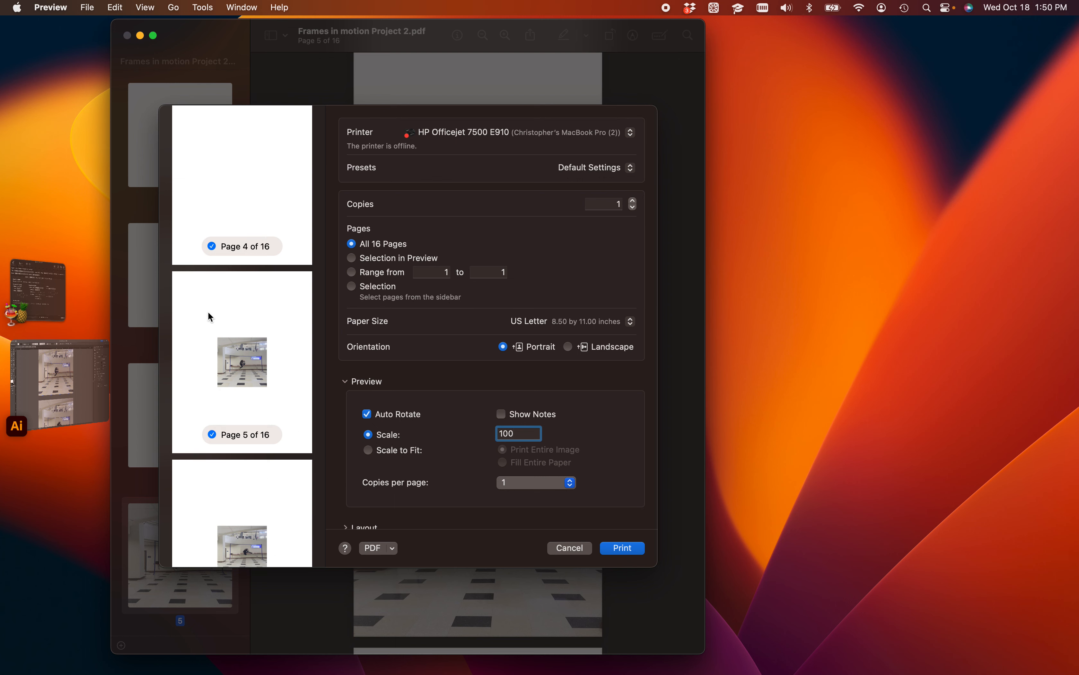
- Try print layouts of 4, 2 and 16 pages per sheet and check how the frames fall on the sheets
click(356, 526)
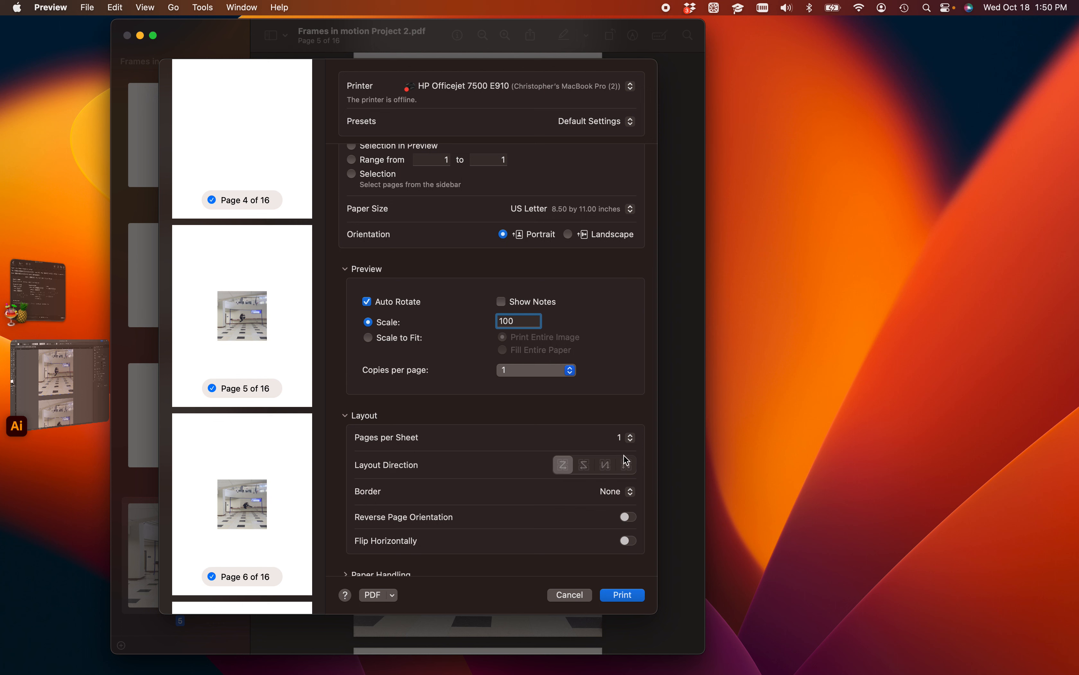
click(627, 438)
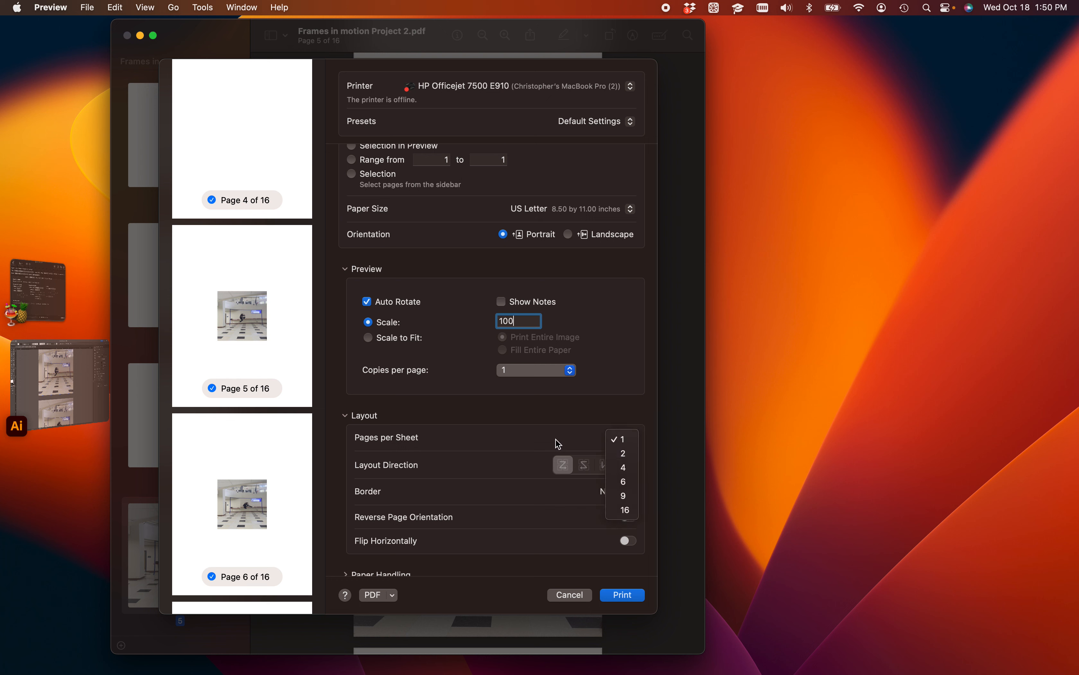
click(624, 467)
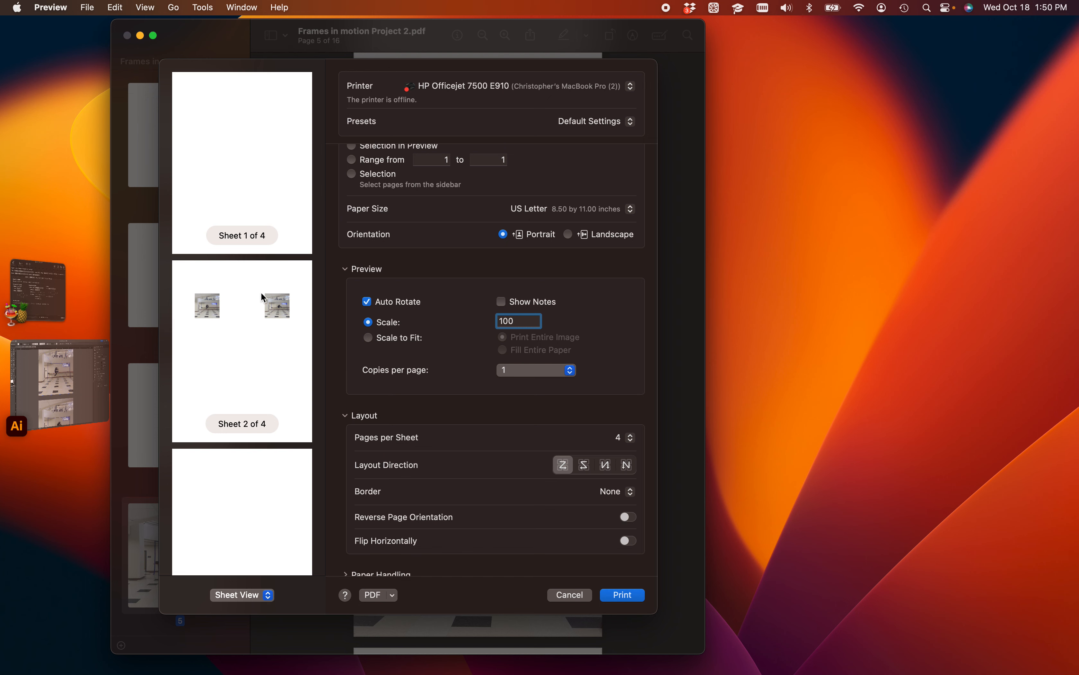
scroll(261, 293, down, 5)
scroll(261, 293, up, 5)
click(631, 438)
click(629, 425)
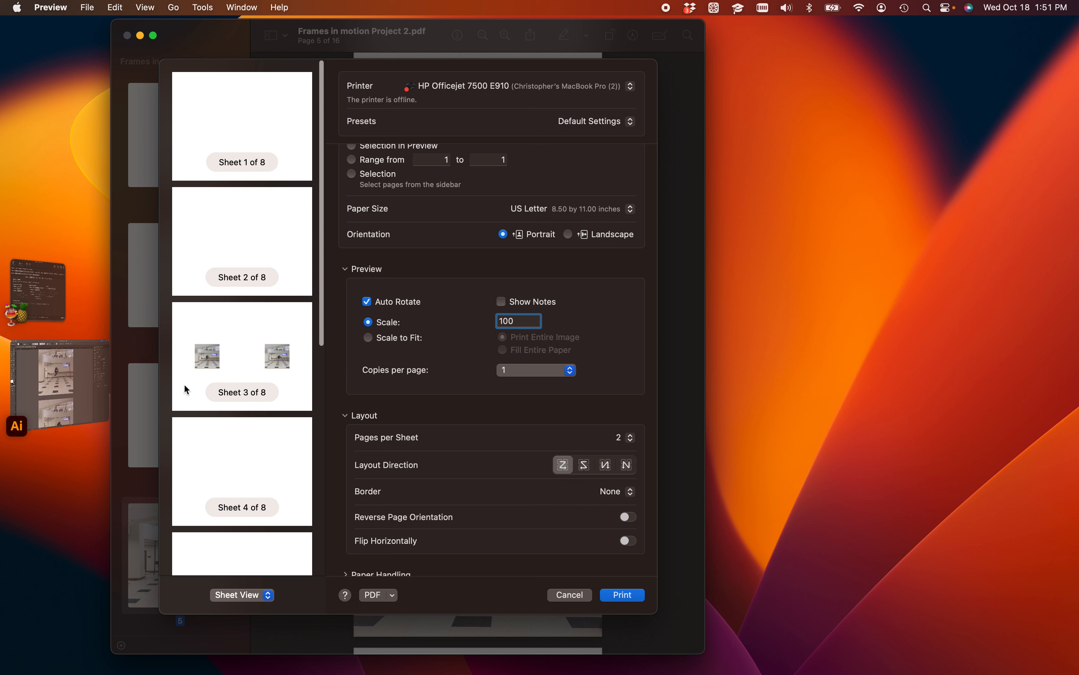
click(624, 437)
click(620, 516)
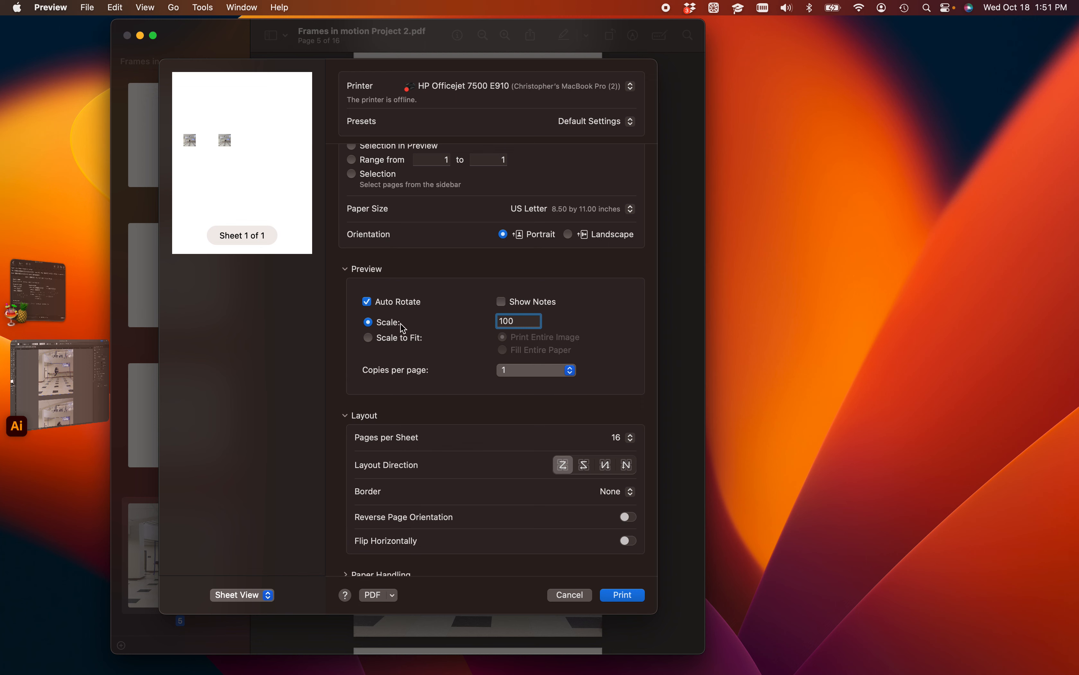
- Toggle Auto Rotate off and on, re-enter 100 as the print scale, and cancel the print job
click(370, 303)
click(367, 301)
drag(522, 321, 478, 318)
text(100)
scroll(616, 516, down, 3)
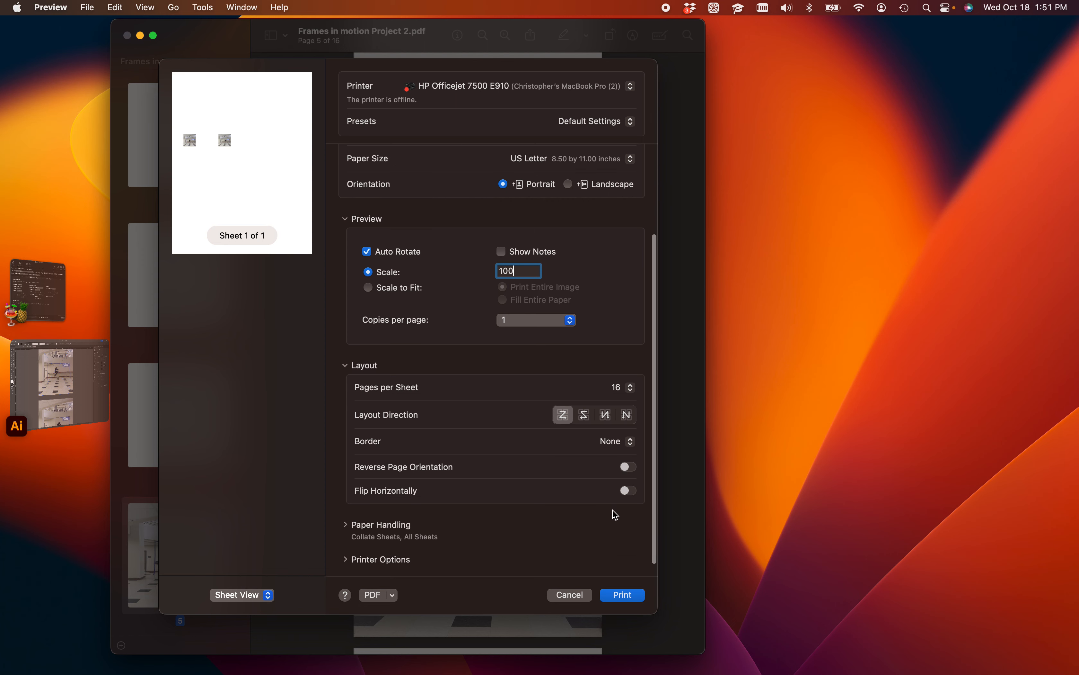
click(576, 594)
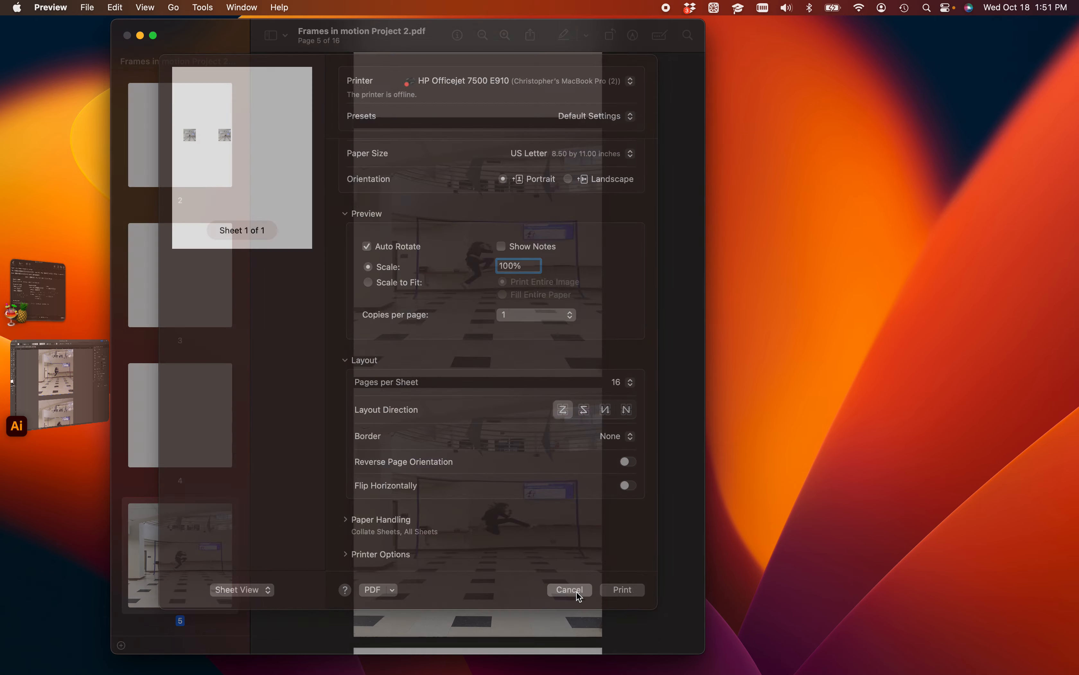
- Switch to Illustrator and create a new document 48 in wide and 3 in high with 1 artboard
scroll(531, 408, down, 3)
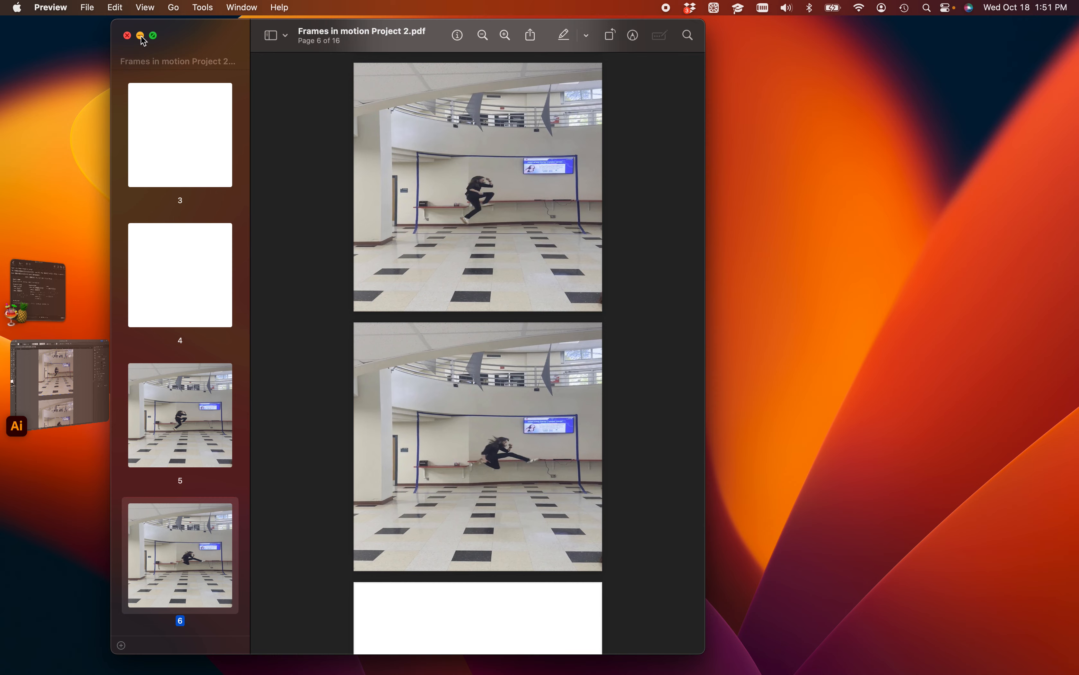
click(71, 362)
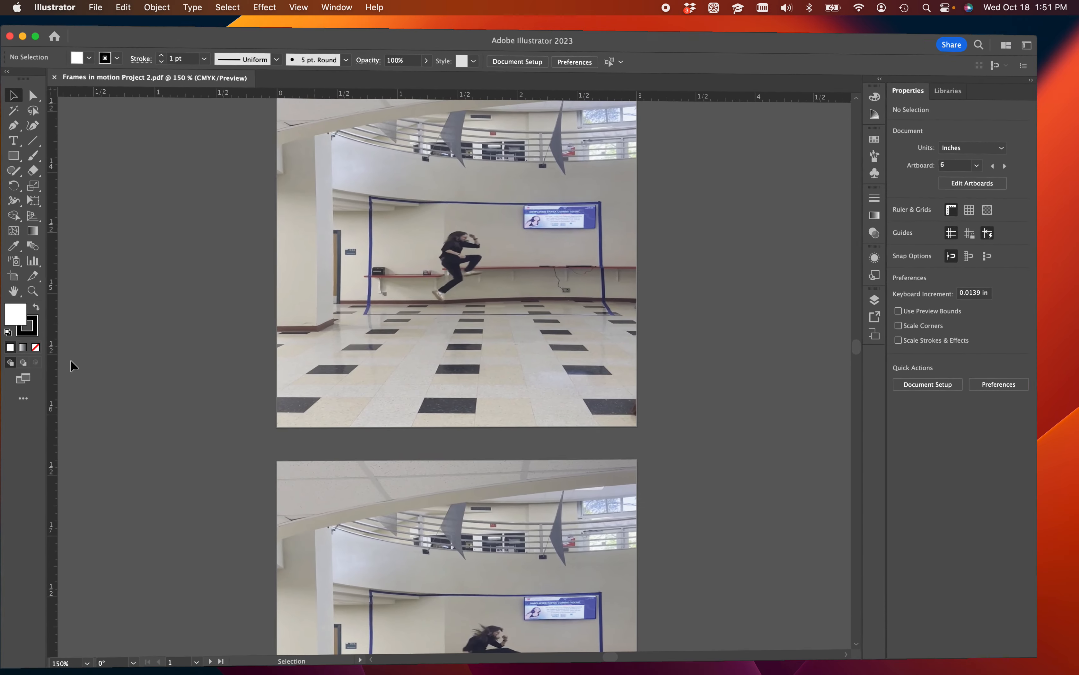
click(99, 8)
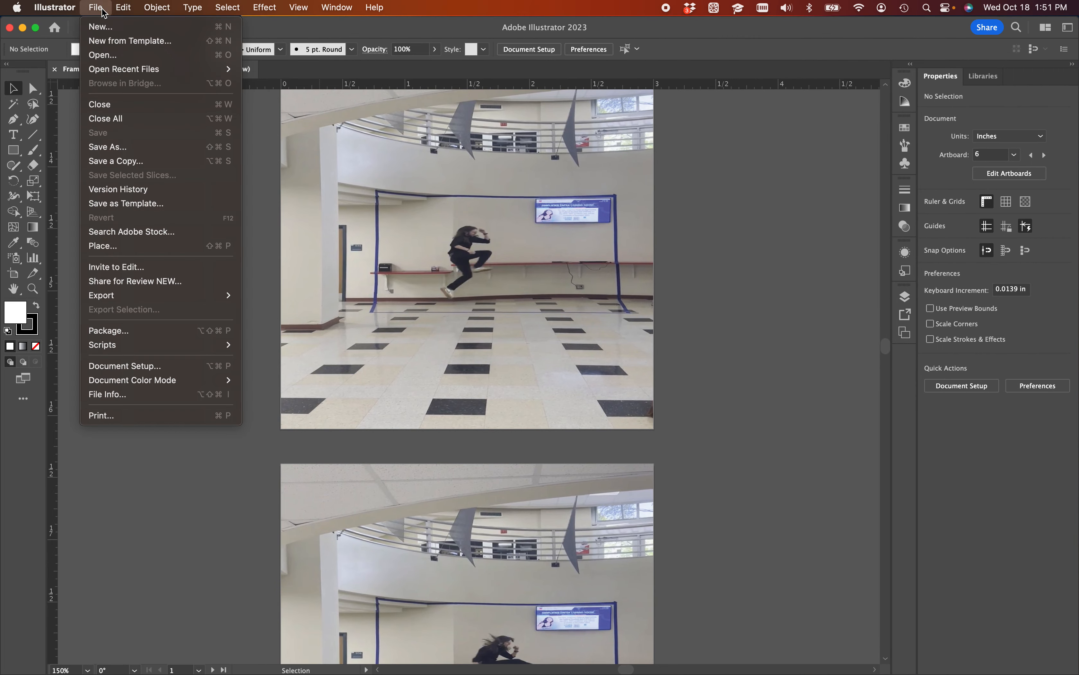
click(106, 26)
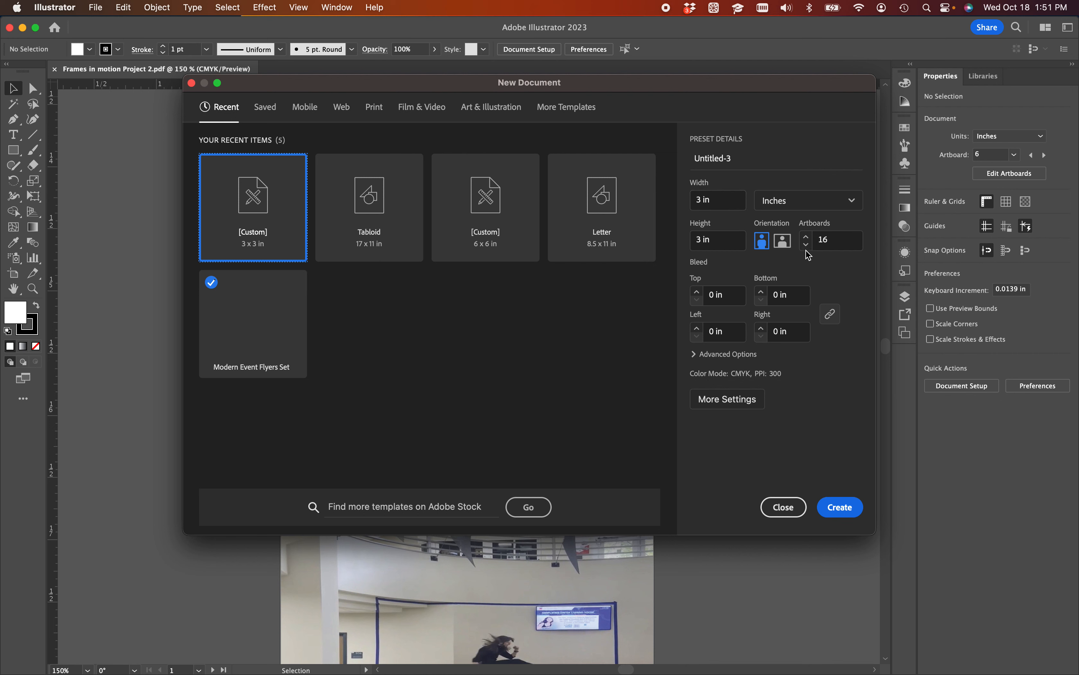
double_click(846, 245)
text(1)
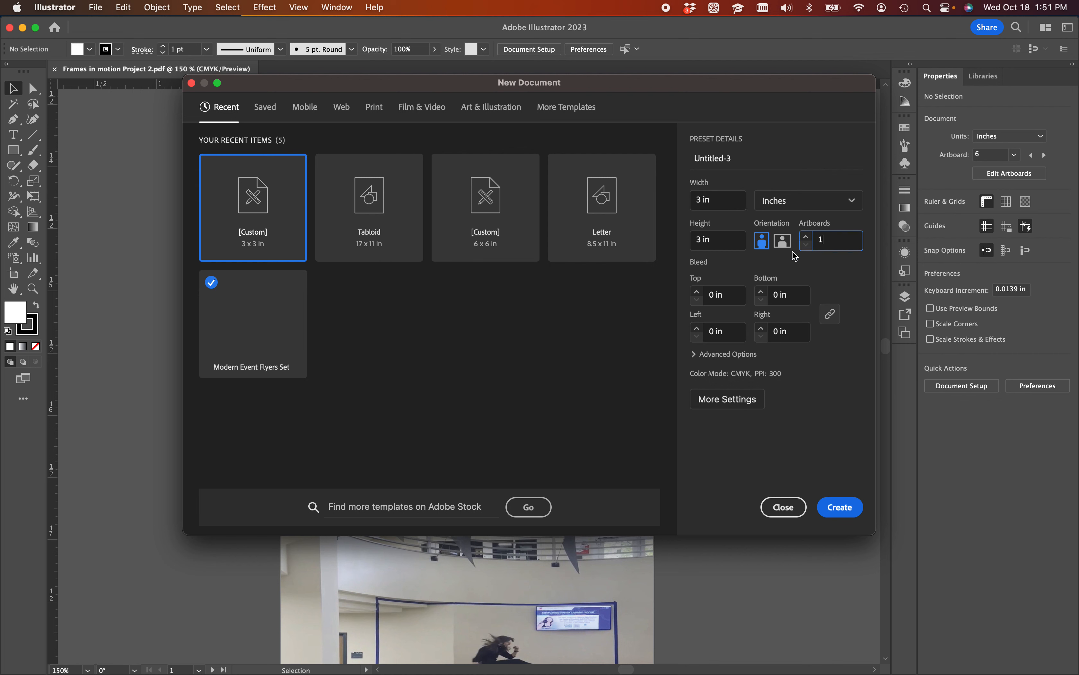
click(719, 204)
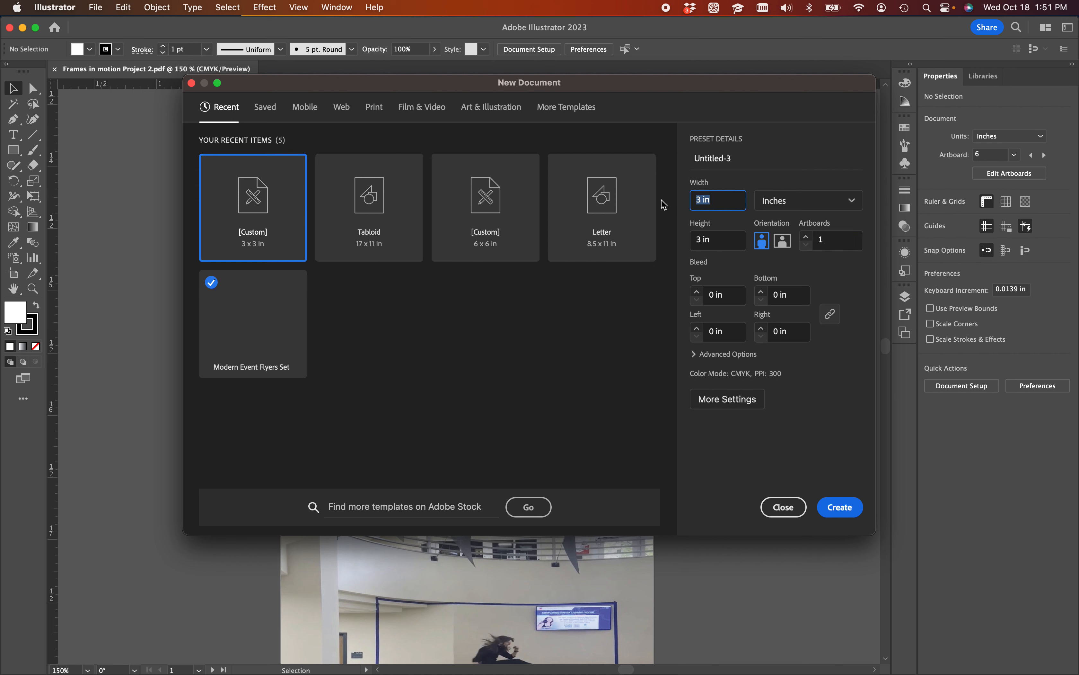
text(48)
click(840, 507)
key(super+p)
click(701, 537)
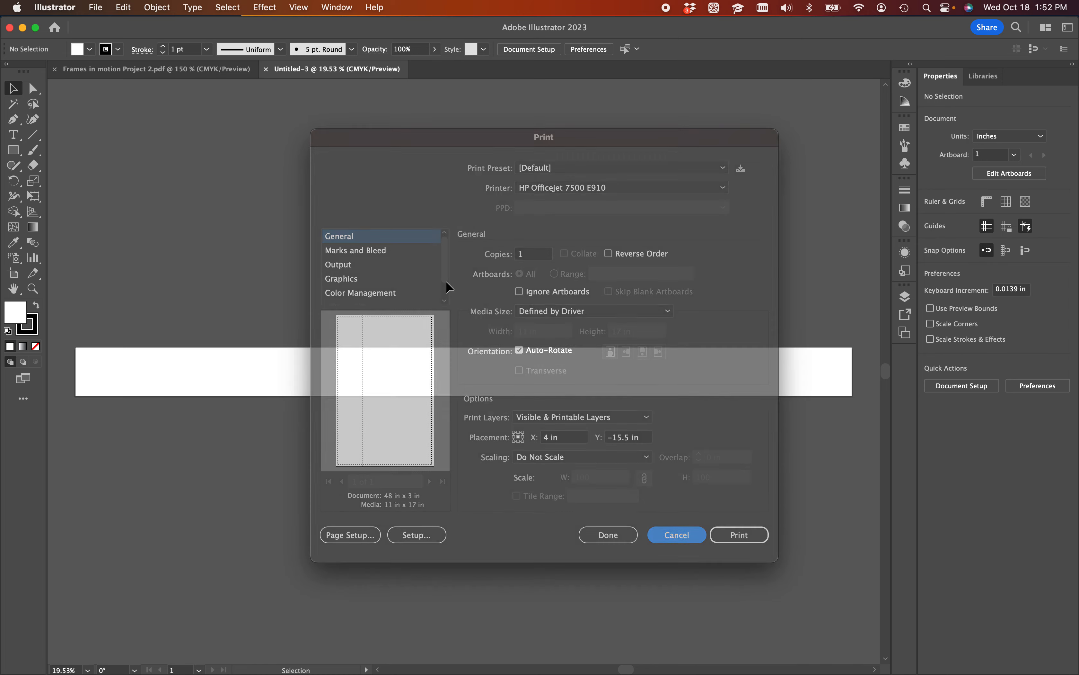
- Place Frame 7.jpg and Frame 8.jpg from the Desktop into the new document
click(102, 10)
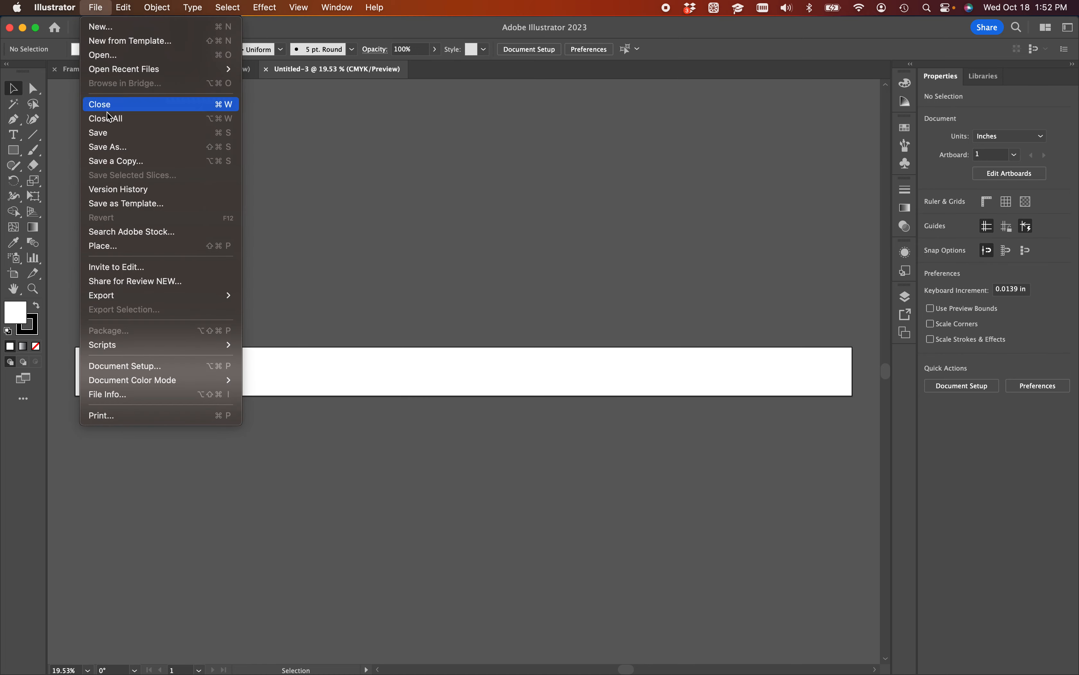
click(118, 243)
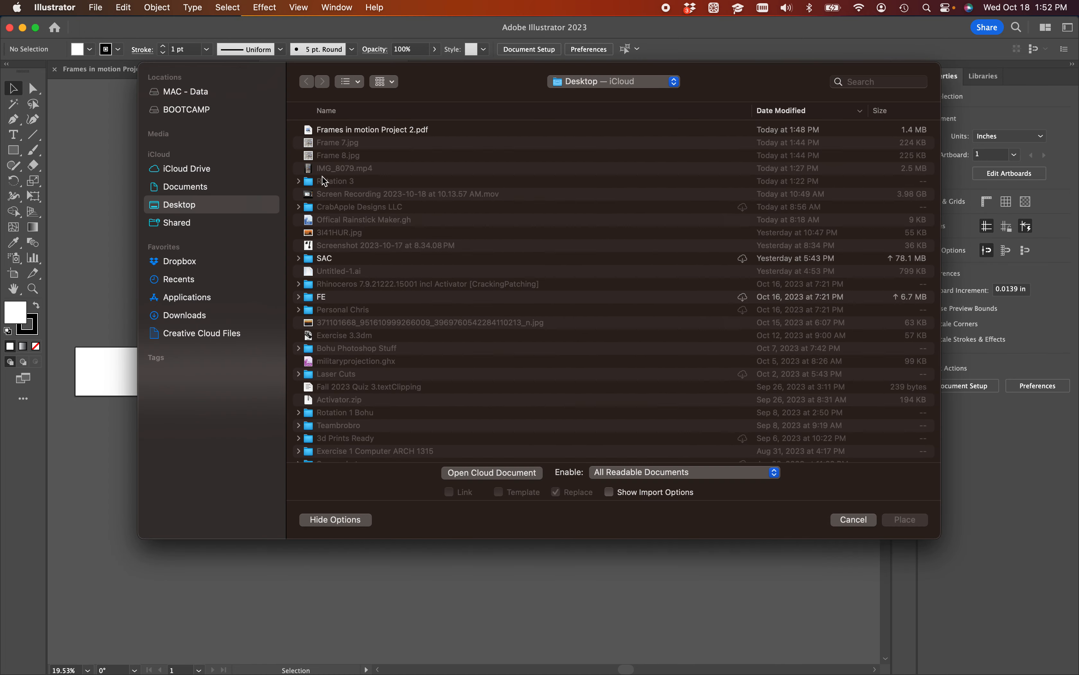
click(338, 143)
shift+click(338, 156)
click(904, 519)
click(258, 337)
click(386, 370)
- Arrange the two placed frames side by side at the left end of the long artboard, filling its height
mouse_move(344, 422)
mouse_down()
mouse_move(354, 423)
mouse_move(344, 423)
mouse_up()
drag(510, 493, 602, 551)
click(633, 576)
drag(518, 468, 505, 422)
click(487, 522)
key(super+minus)
key(super+minus)
key(super+minus)
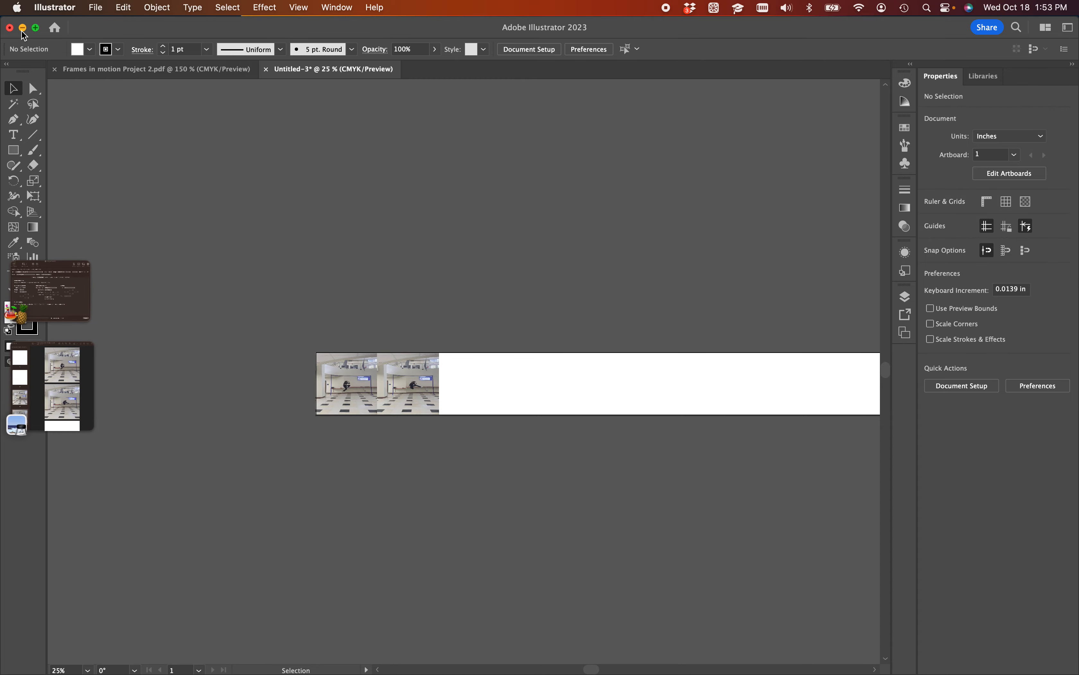
- Switch to Photoshop, look at its file import options and return to the desktop
click(25, 22)
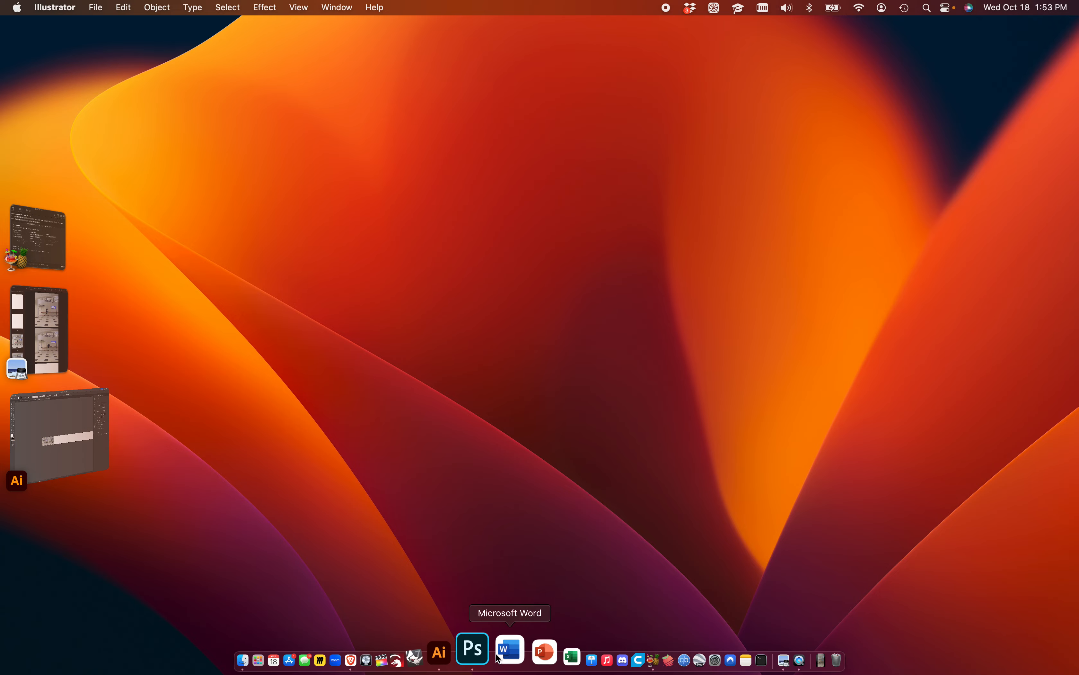
click(486, 650)
click(99, 7)
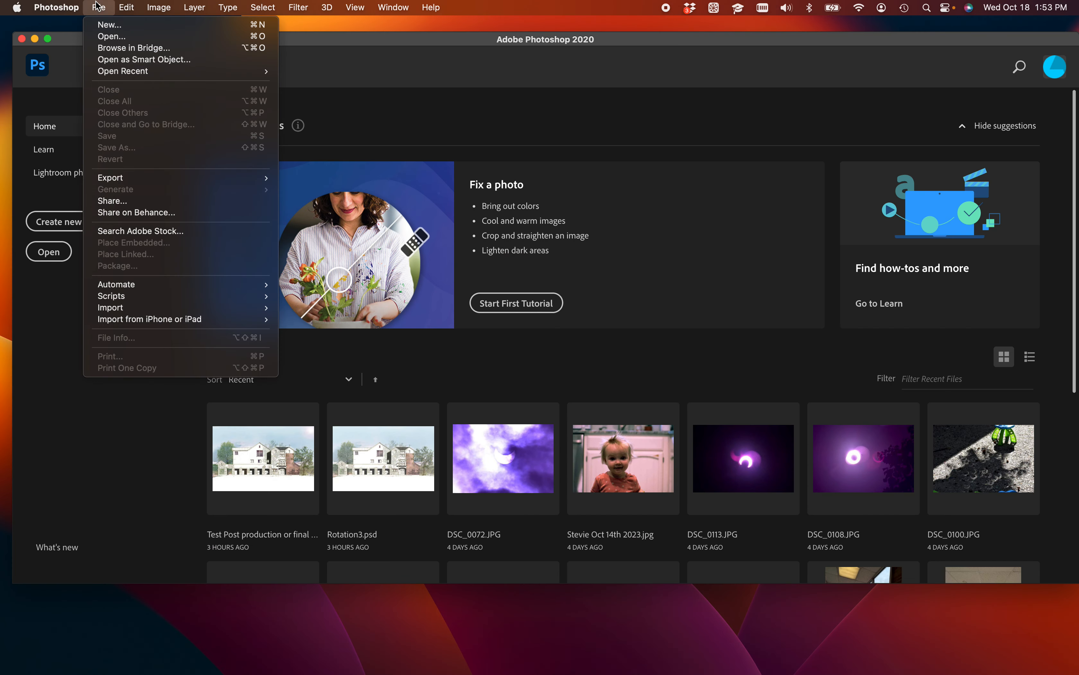
mouse_move(119, 312)
click(41, 42)
click(38, 40)
click(294, 155)
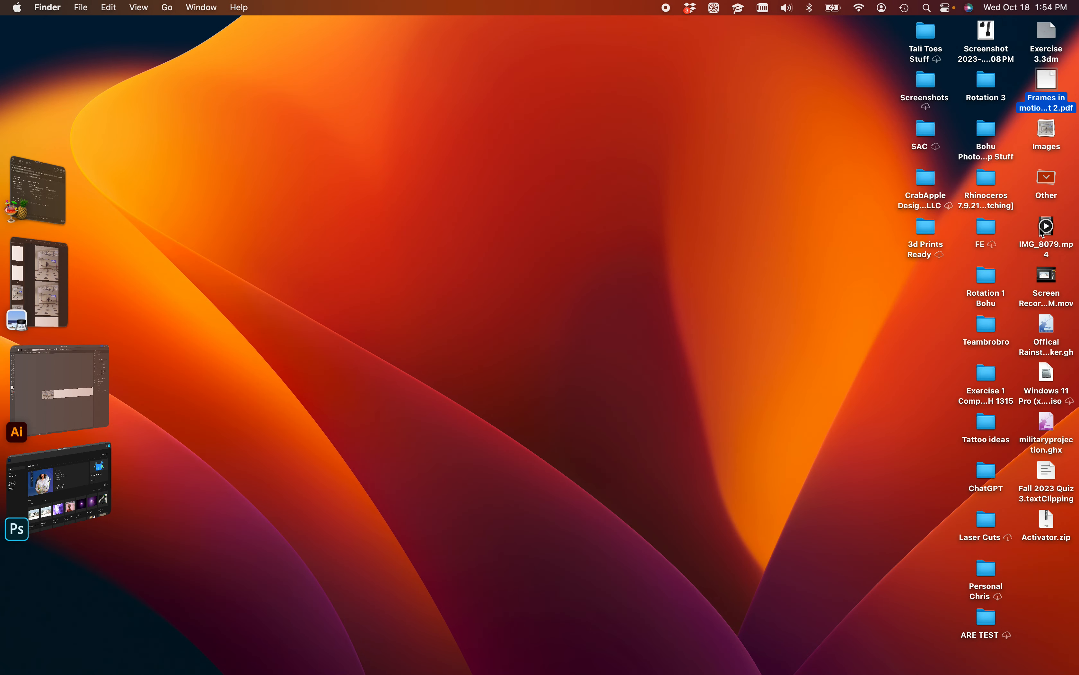
- Open IMG_8079.mp4 in QuickTime Player, play it through, review an earlier part of the clip and close it
click(1050, 247)
double_click(1050, 246)
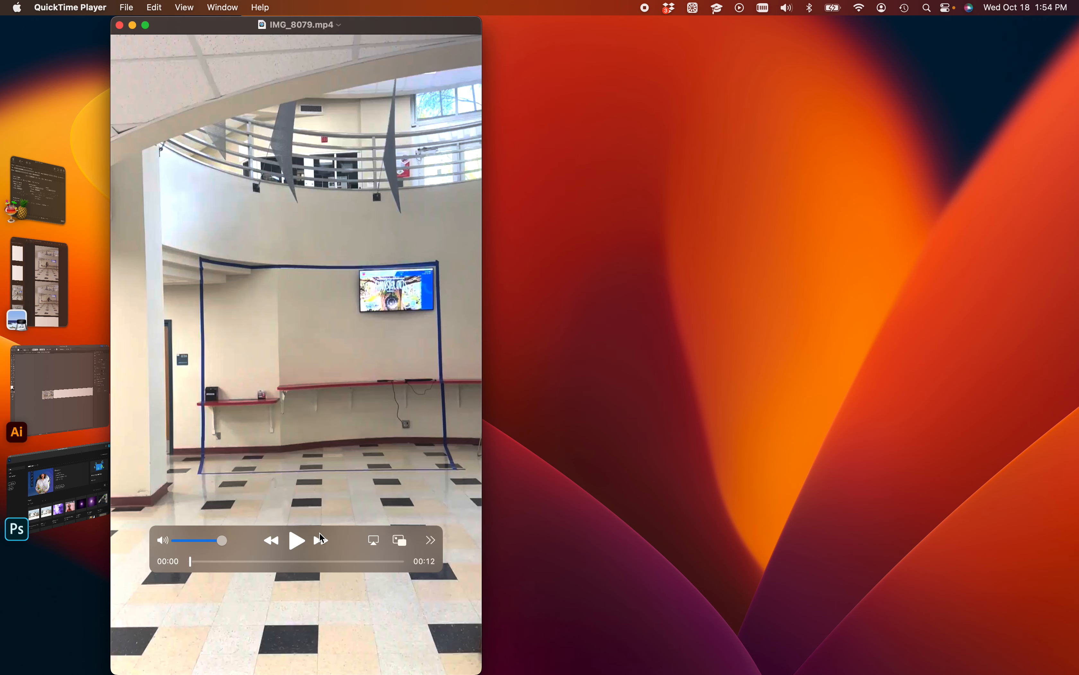
click(296, 544)
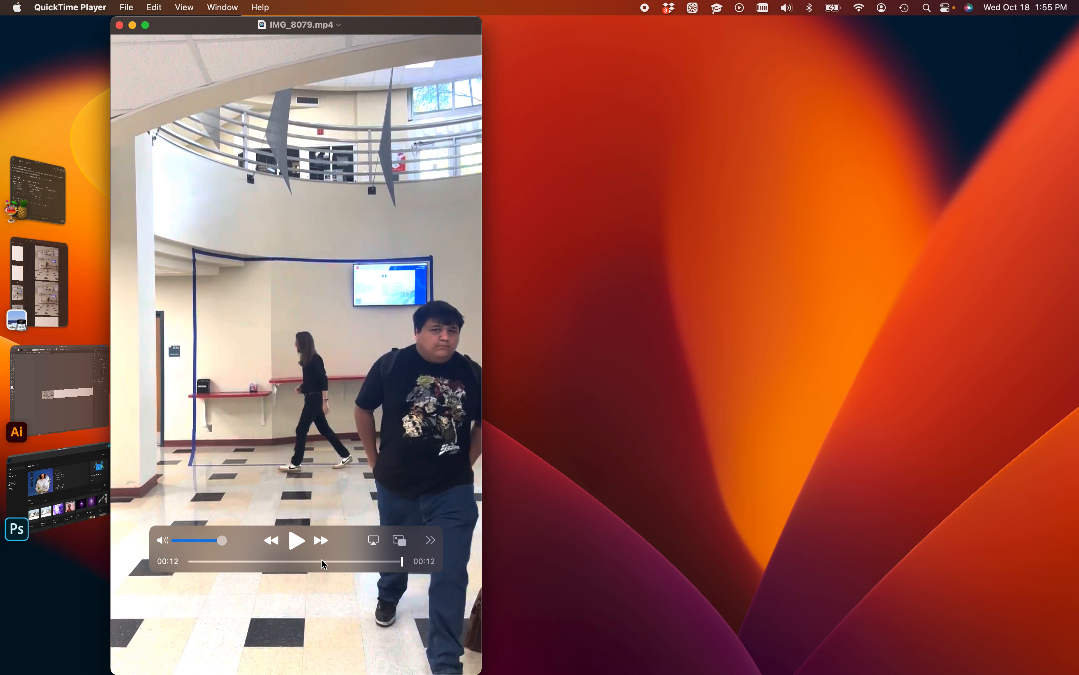
drag(402, 560, 238, 558)
click(223, 548)
click(120, 25)
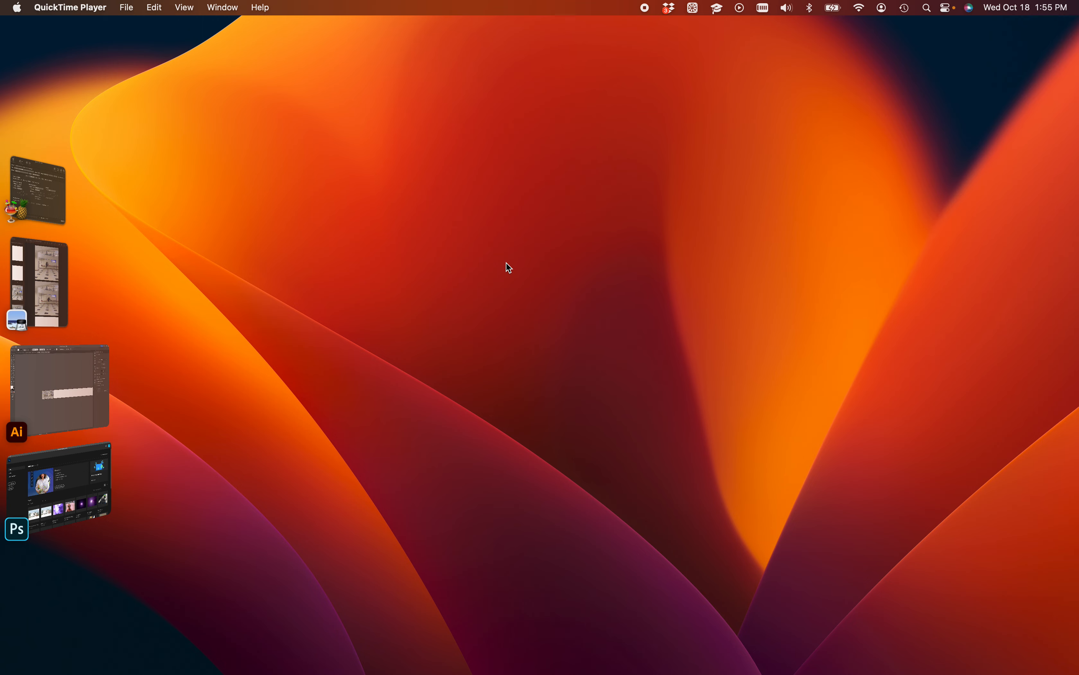